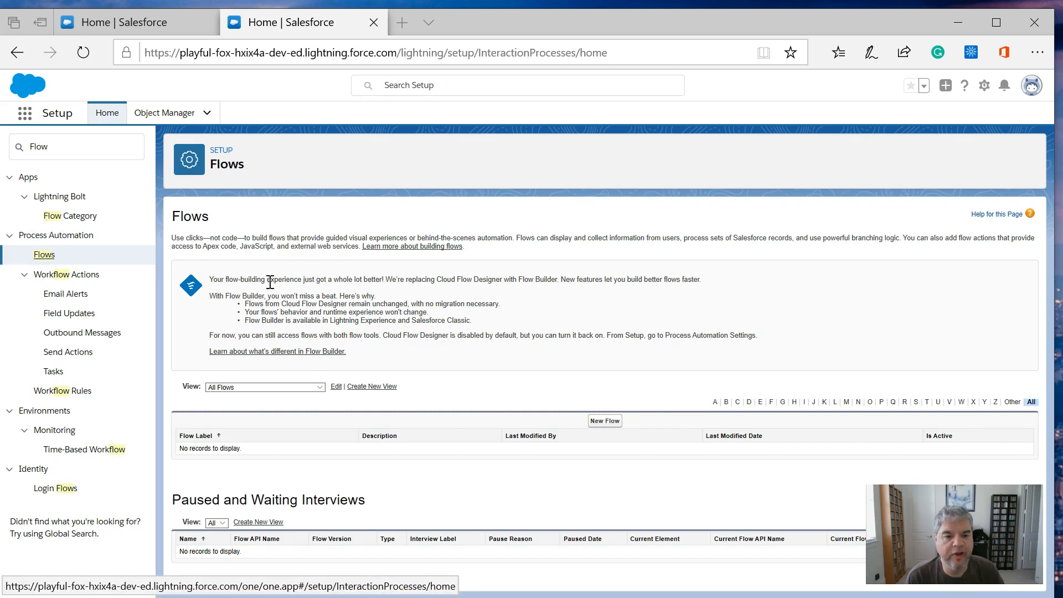
- Create a new Screen Flow and add a Screen element to the canvas
{"action": "left_click", "coordinate": [604, 422]}
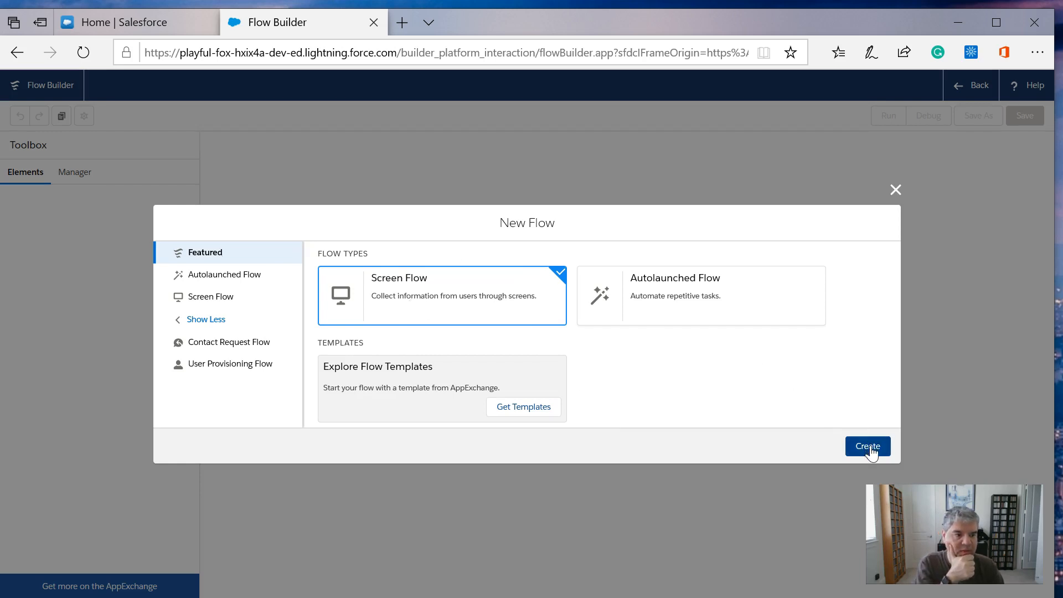
{"action": "left_click", "coordinate": [867, 446]}
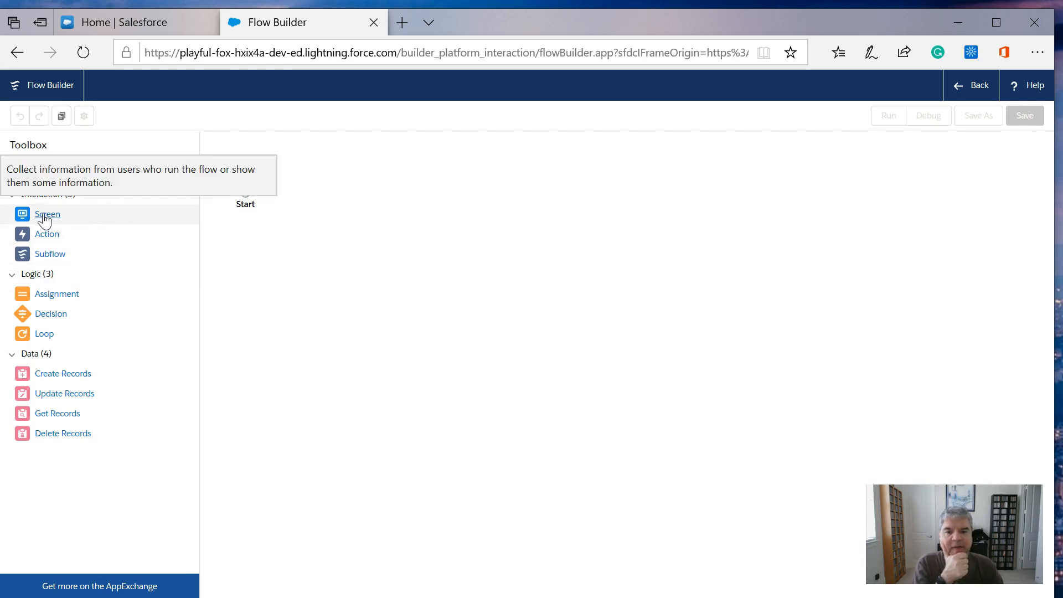
{"action": "left_click_drag", "start_coordinate": [45, 220], "coordinate": [359, 178]}
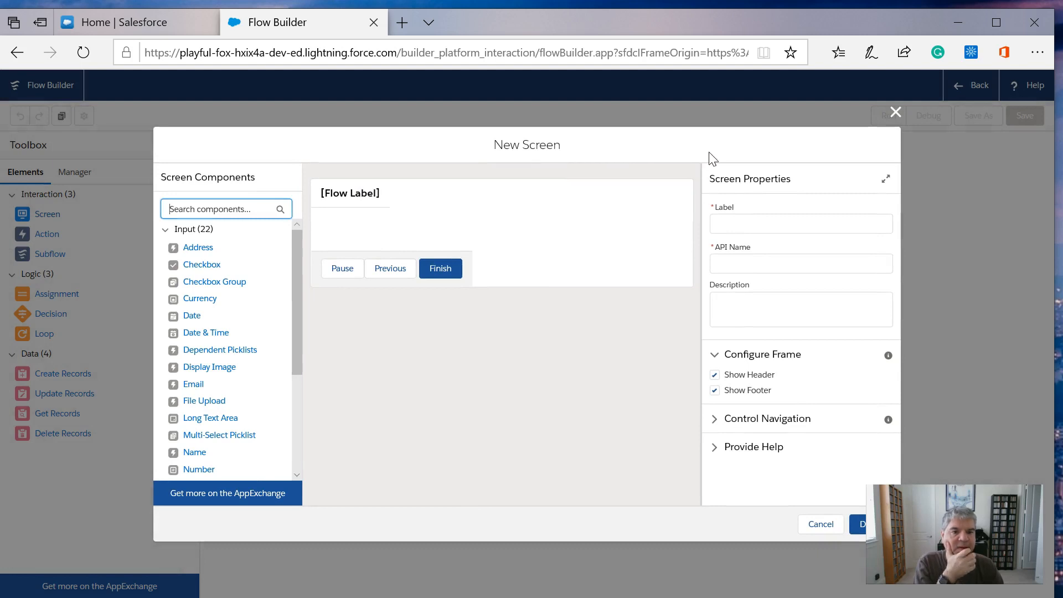
- Label the new screen "Product Filter Screen" and accept the matching API name Product_Filter_Screen
{"action": "left_click", "coordinate": [746, 223]}
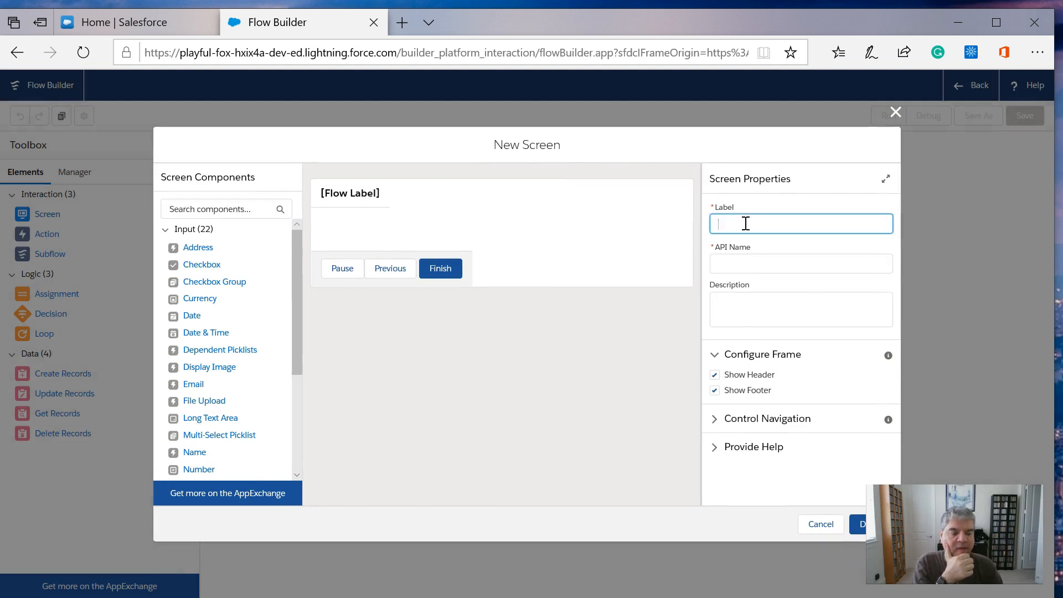
{"action": "type", "text": "Poduct"}
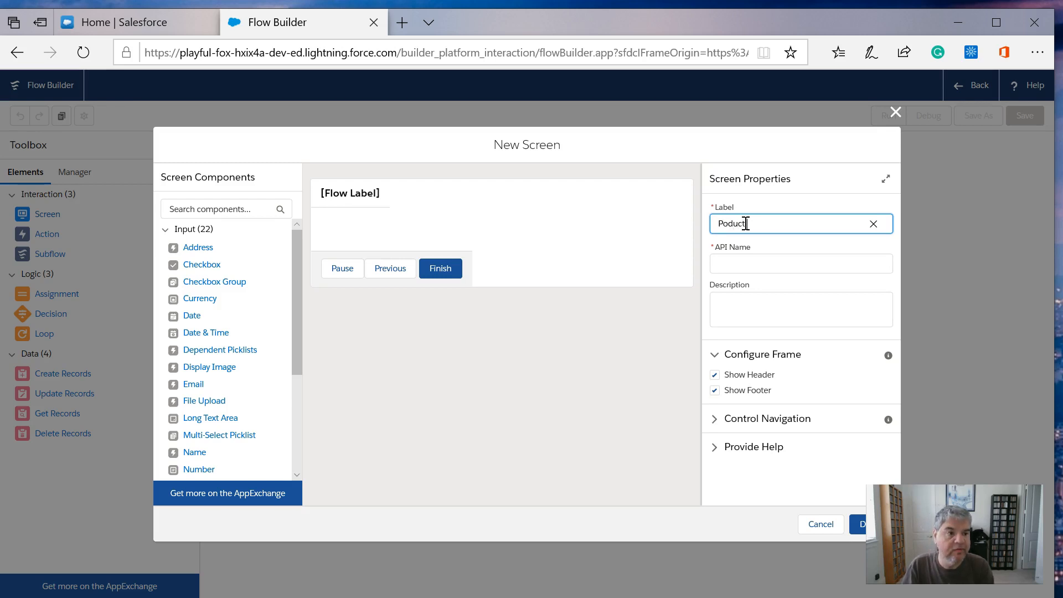
{"action": "left_click_drag", "start_coordinate": [757, 221], "coordinate": [653, 213]}
{"action": "type", "text": "Pro"}
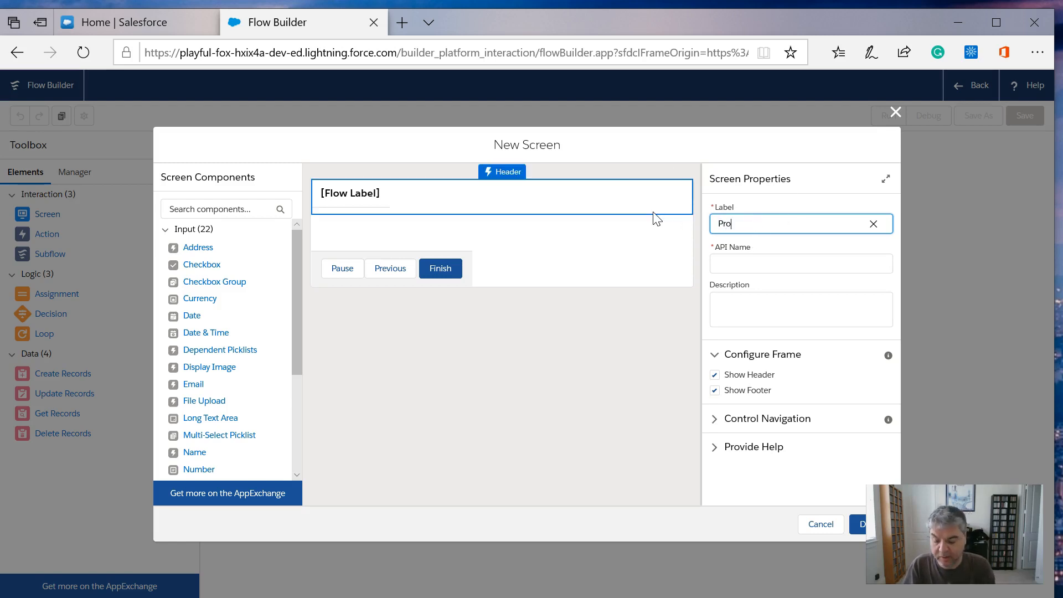
{"action": "type", "text": "duct Filter"}
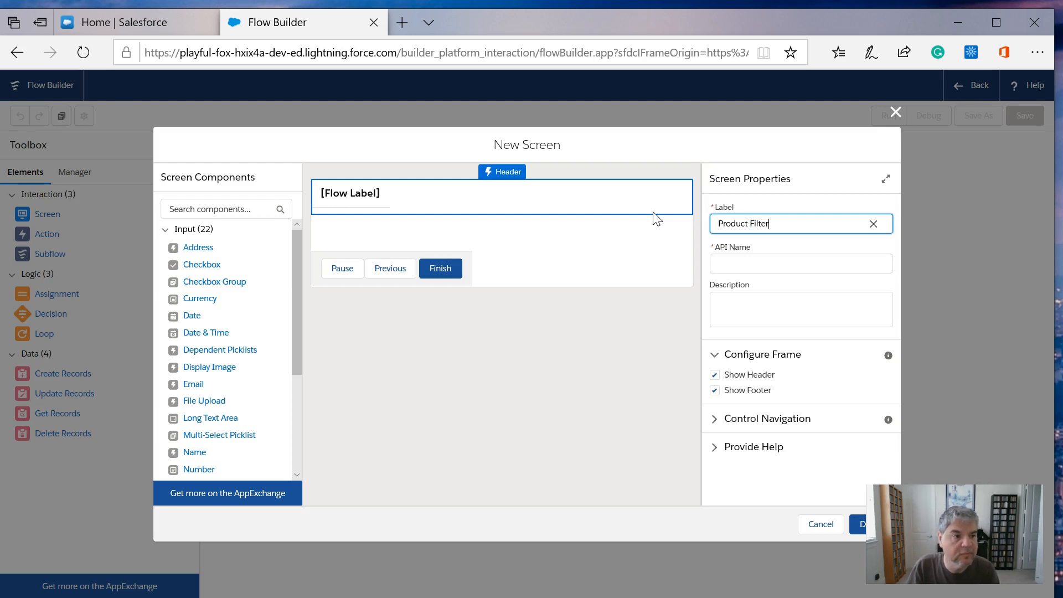
{"action": "type", "text": " Screen"}
{"action": "key", "text": "Tab"}
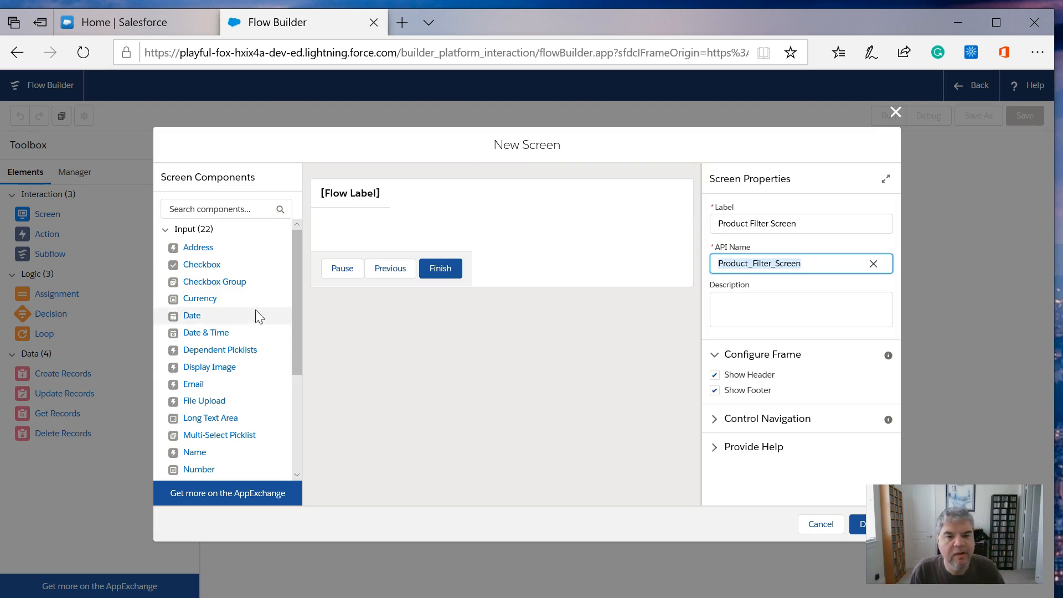
- Add a Radio Buttons component labelled "Product Choice" to the screen and give it three choice entries
{"action": "left_click_drag", "start_coordinate": [298, 274], "coordinate": [300, 357]}
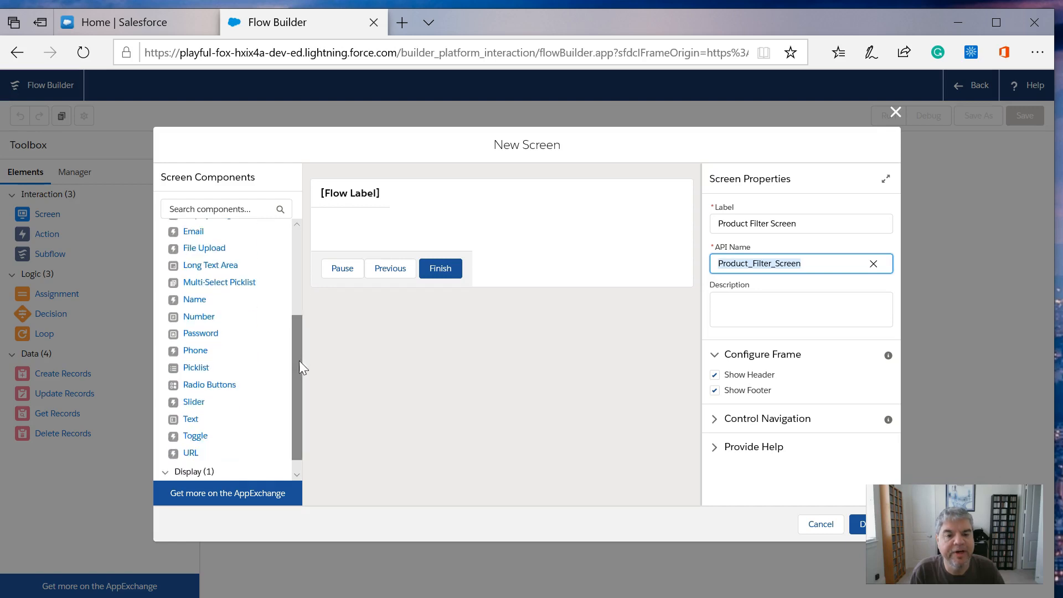
{"action": "left_click_drag", "start_coordinate": [218, 388], "coordinate": [359, 242]}
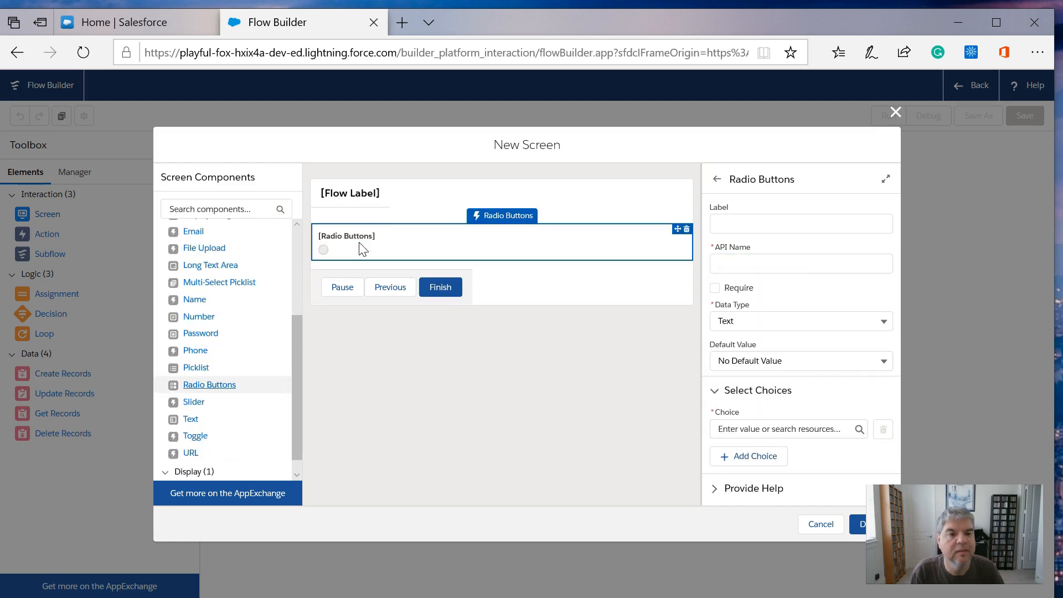
{"action": "left_click", "coordinate": [760, 221]}
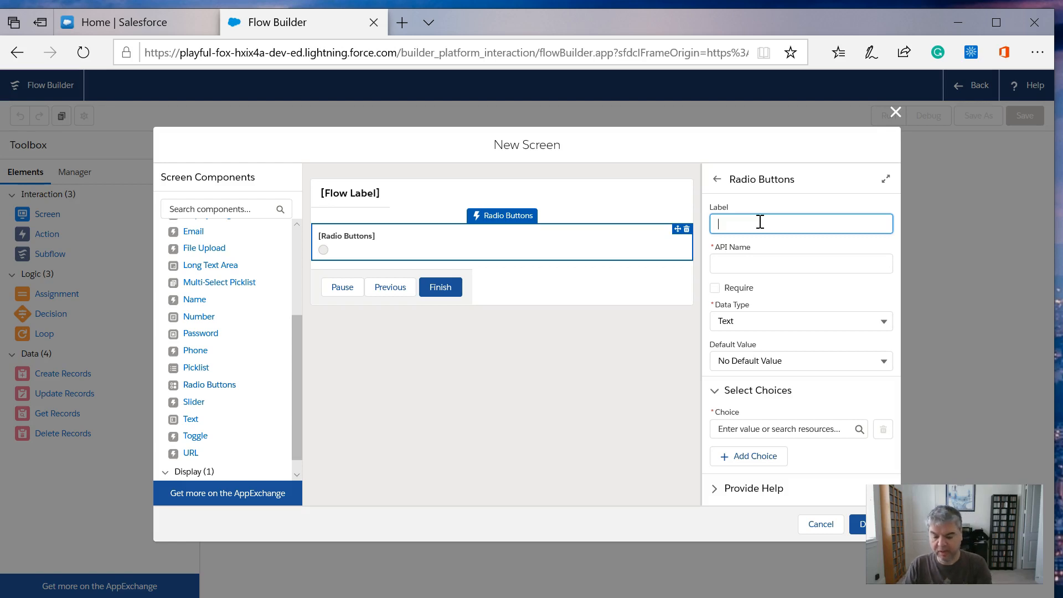
{"action": "type", "text": "Product Choic"}
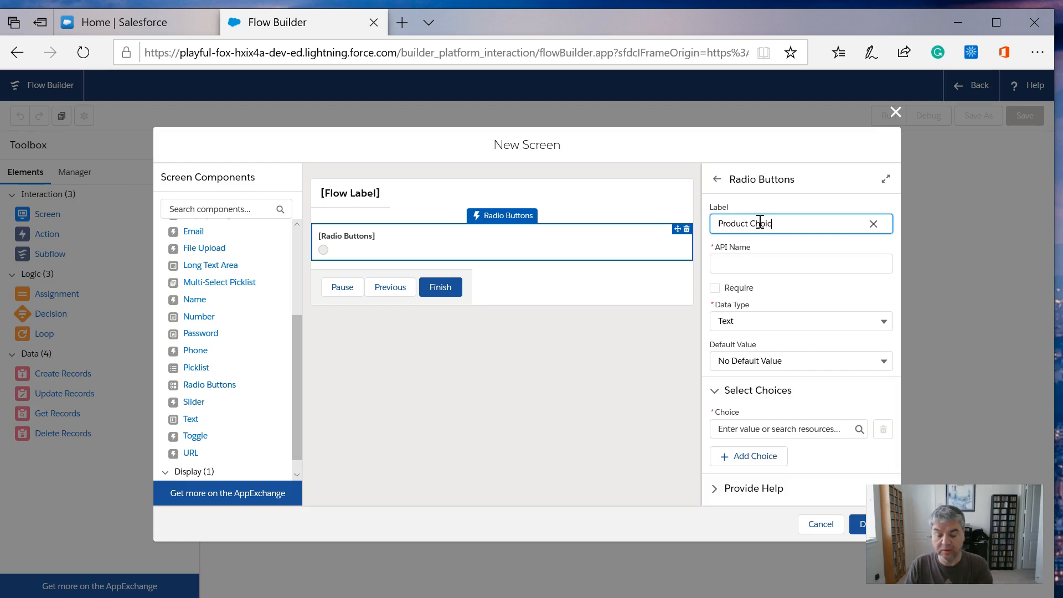
{"action": "type", "text": "e"}
{"action": "key", "text": "Tab"}
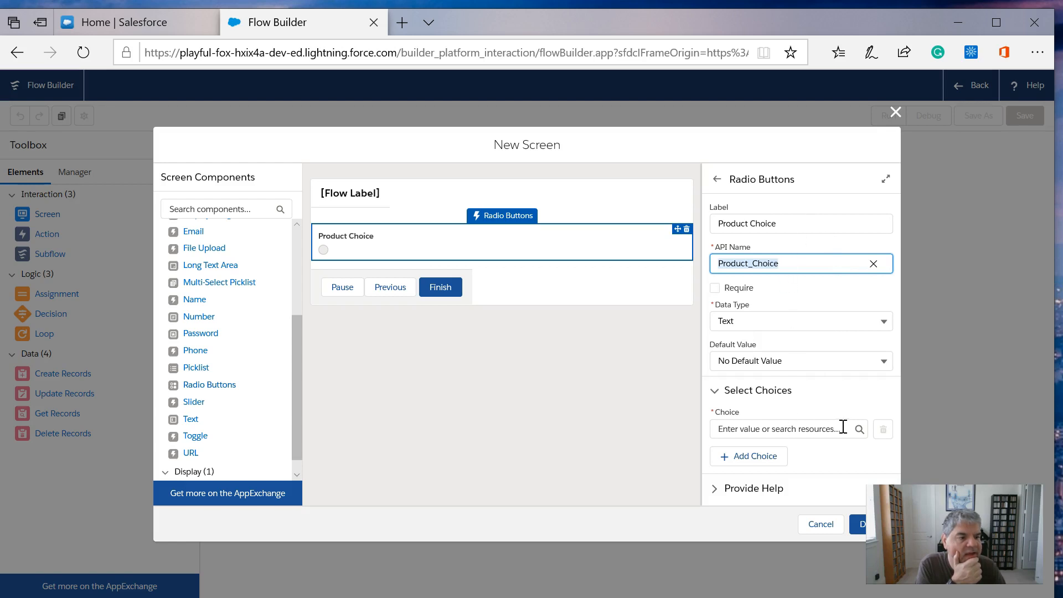
{"action": "left_click", "coordinate": [742, 460]}
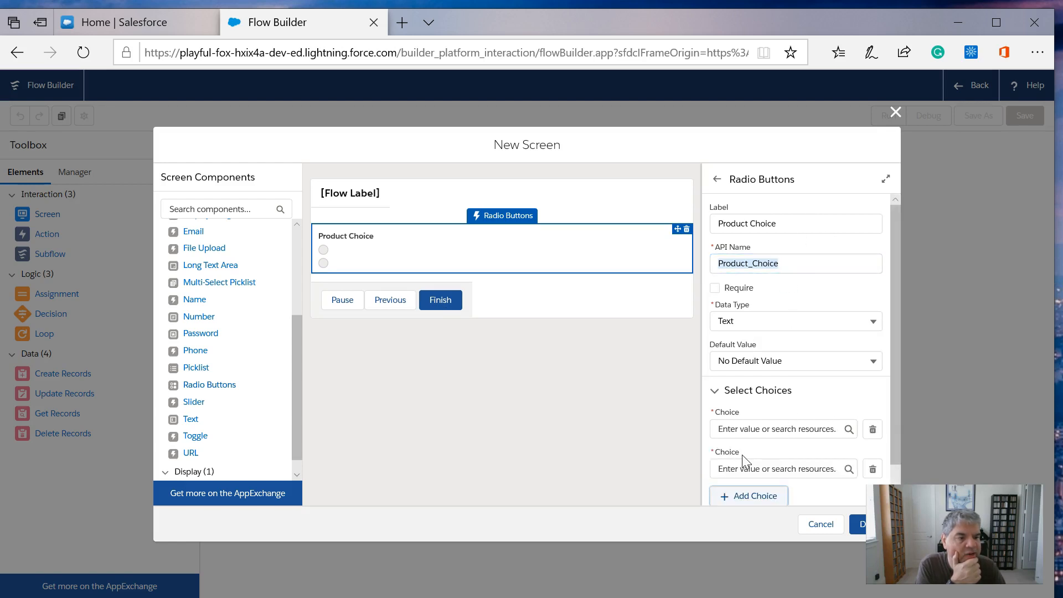
{"action": "left_click", "coordinate": [744, 496]}
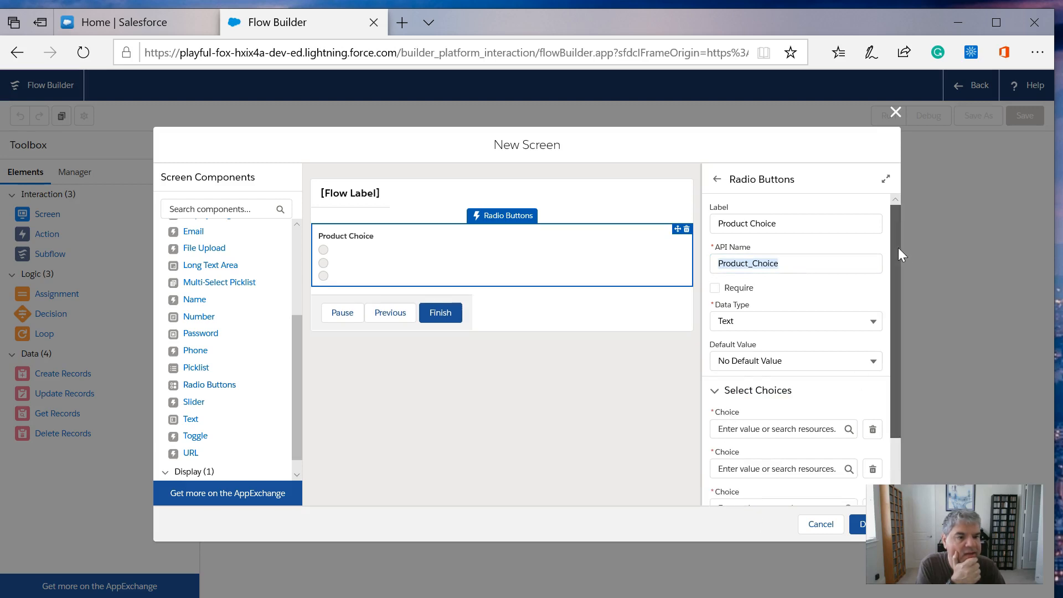
- For the first choice entry, start a new Choice resource with API name AssemblyBots and choice label "Assembly Bots"
{"action": "scroll", "coordinate": [898, 248], "scroll_direction": "down", "scroll_amount": 2}
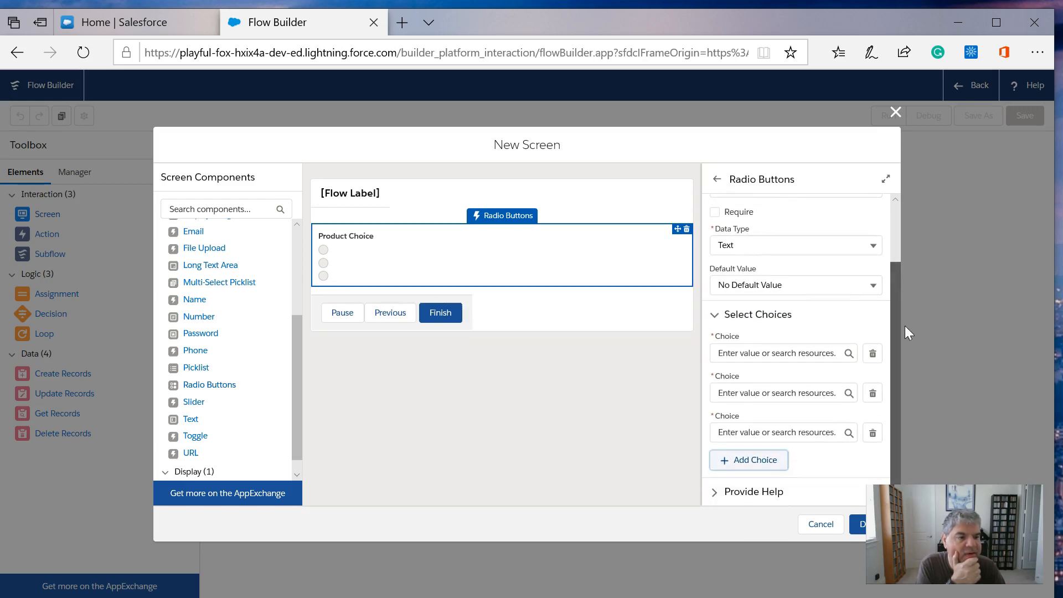
{"action": "left_click", "coordinate": [828, 353]}
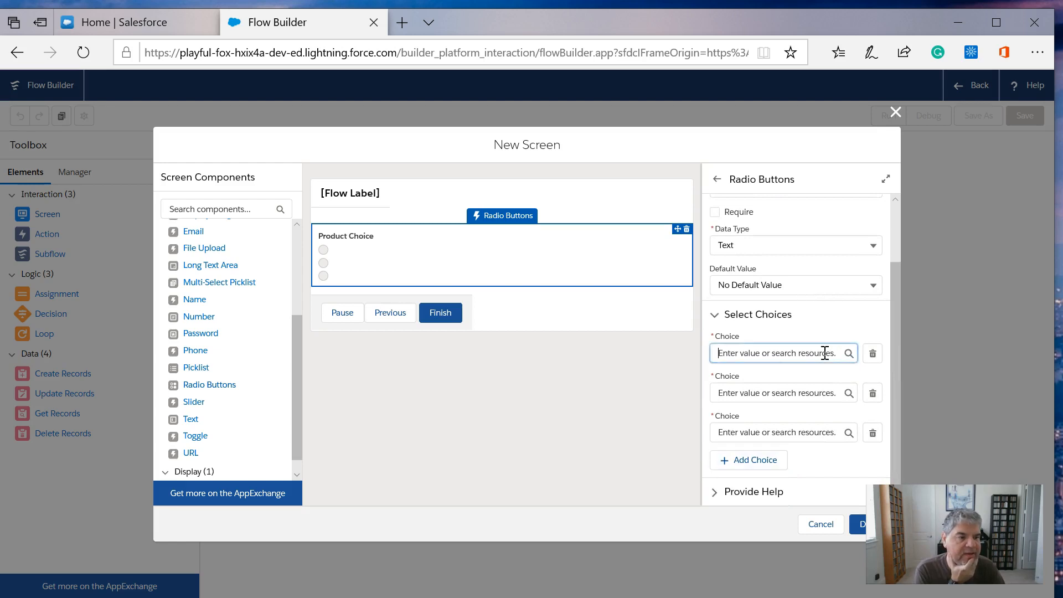
{"action": "left_click", "coordinate": [770, 378]}
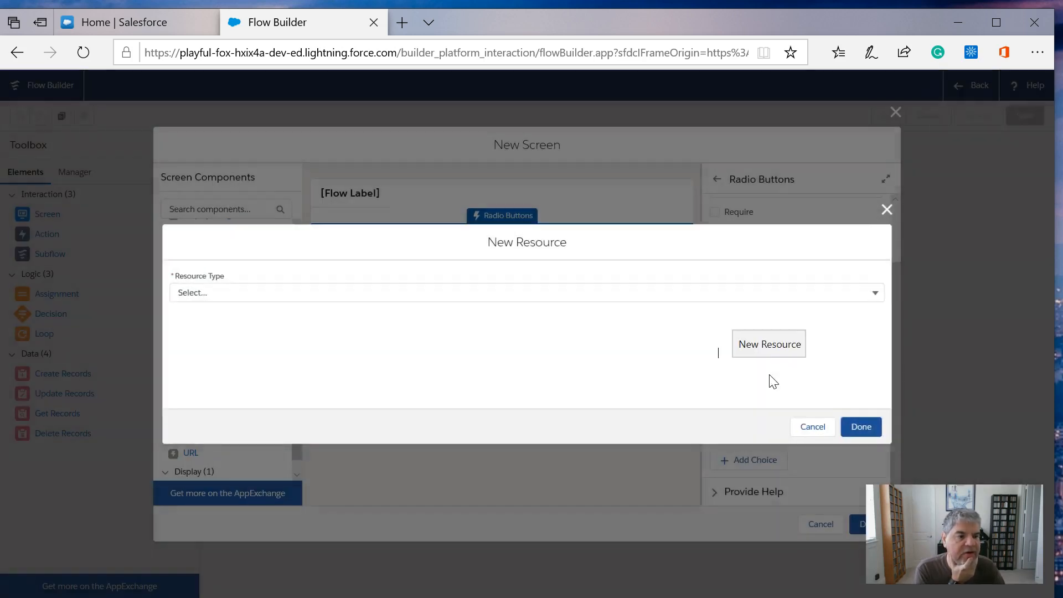
{"action": "left_click", "coordinate": [253, 291]}
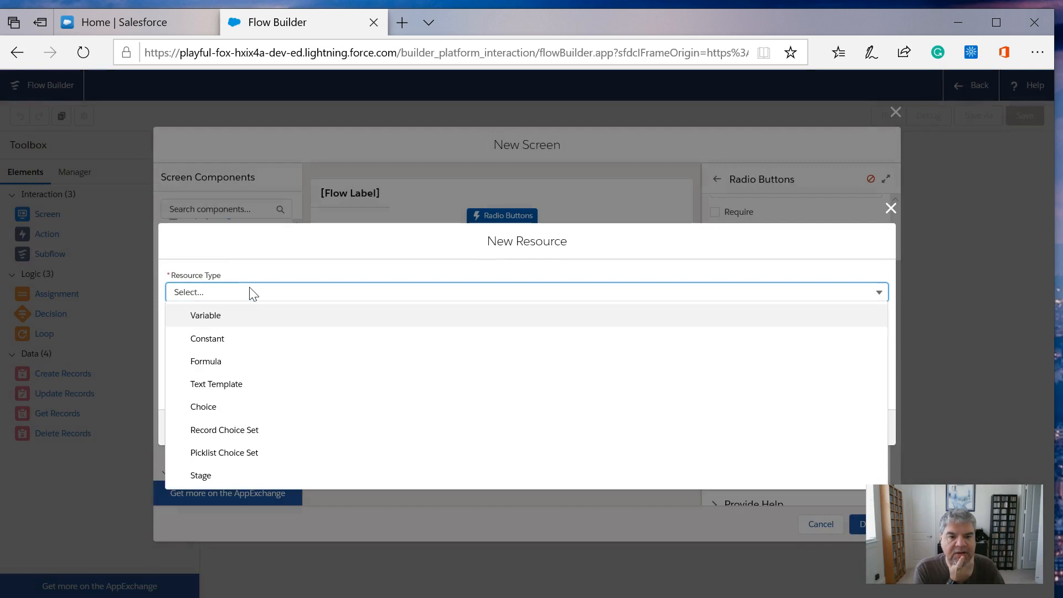
{"action": "left_click", "coordinate": [206, 407]}
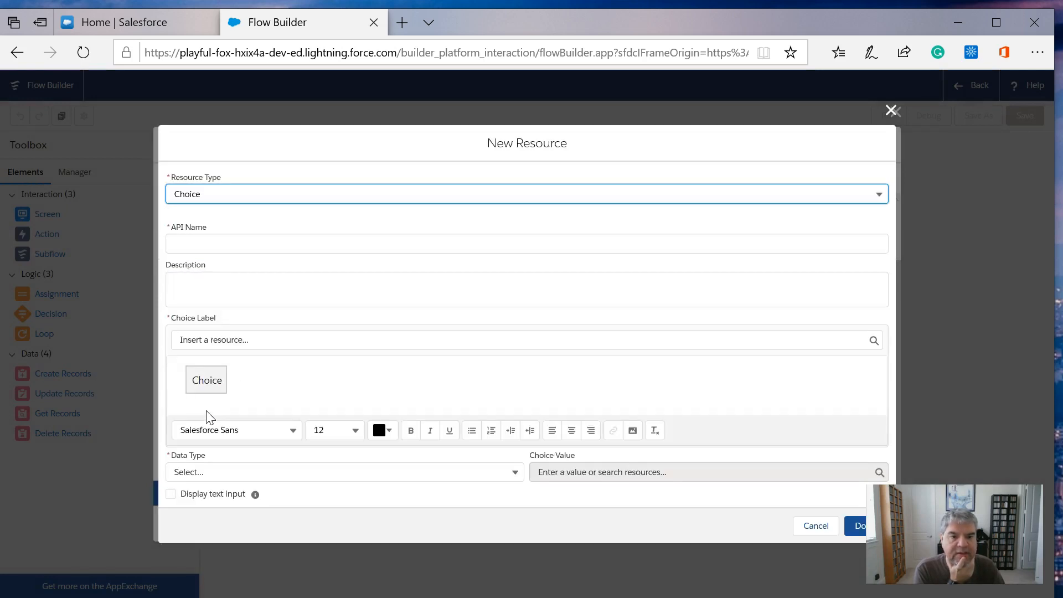
{"action": "left_click", "coordinate": [201, 242]}
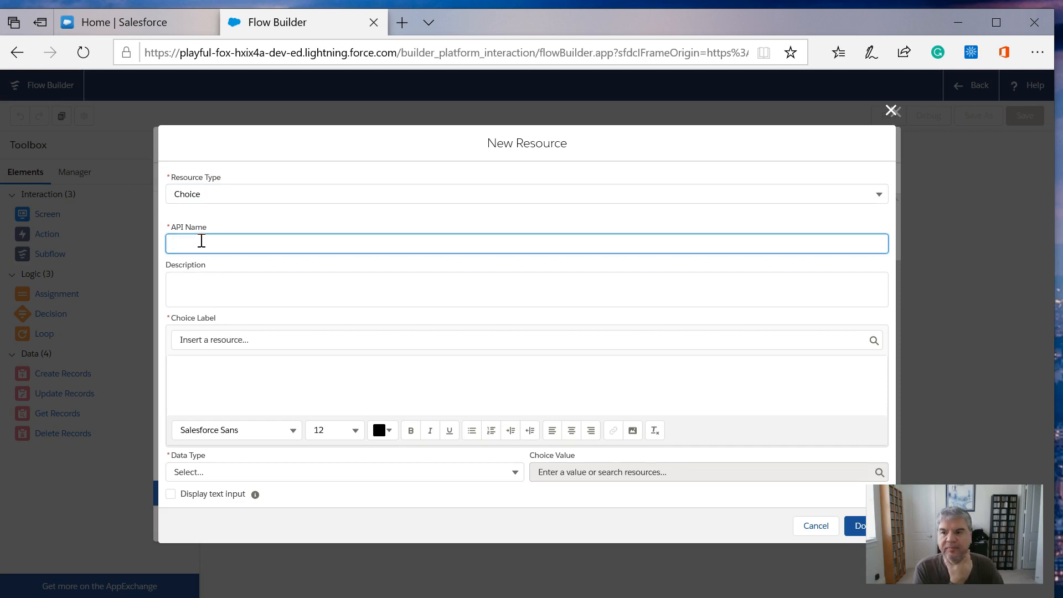
{"action": "type", "text": "Assembly"}
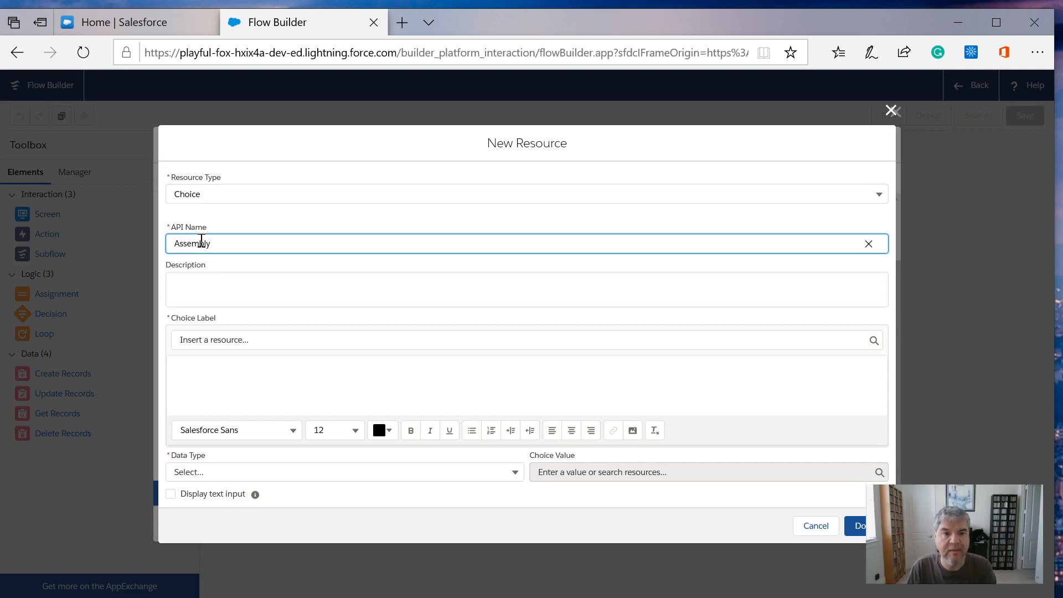
{"action": "type", "text": "Bots"}
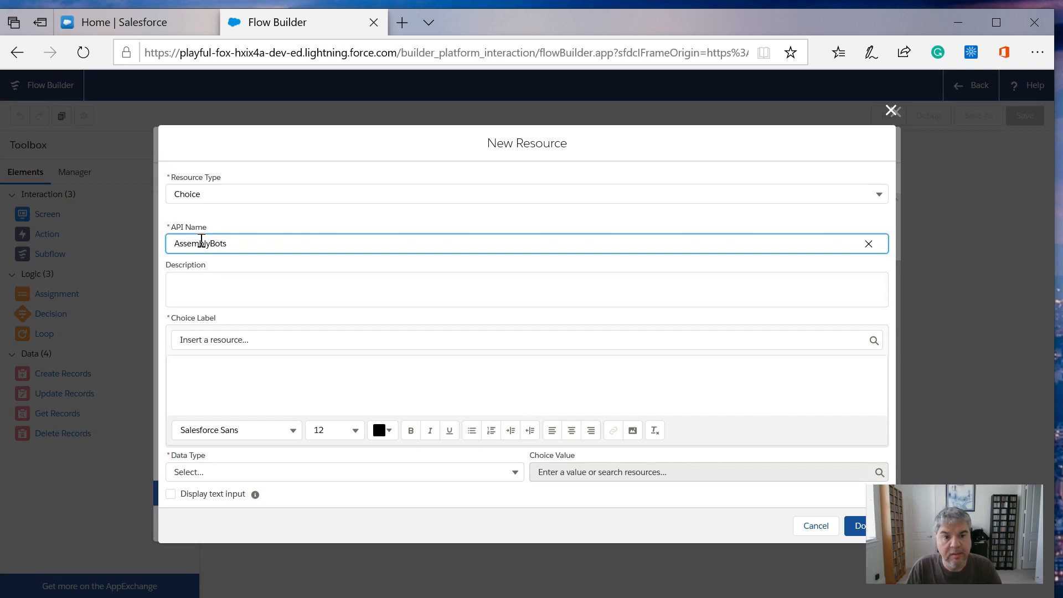
{"action": "left_click", "coordinate": [187, 387]}
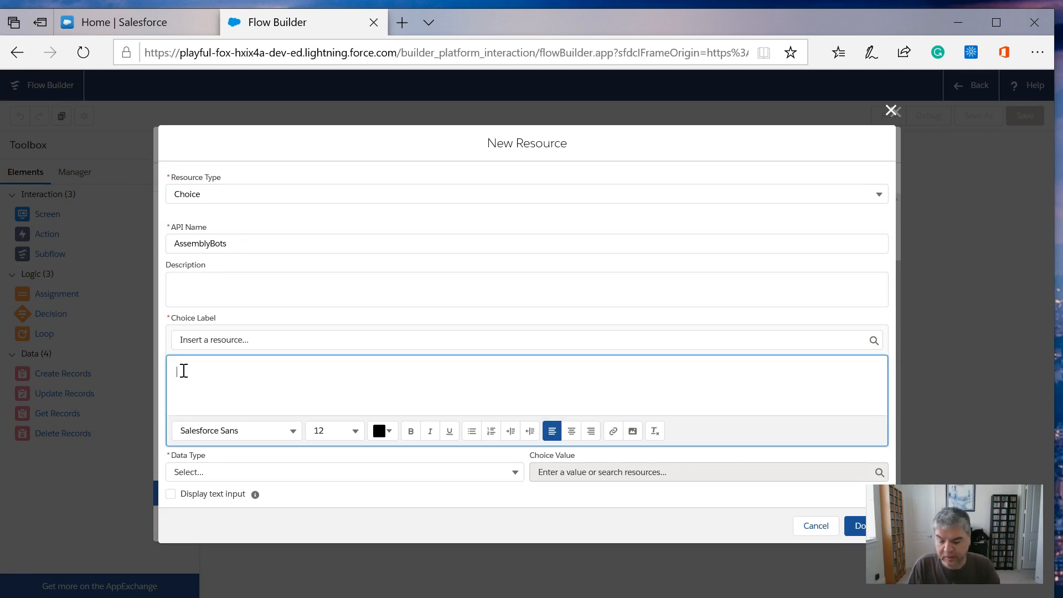
{"action": "type", "text": "Assembly Bo"}
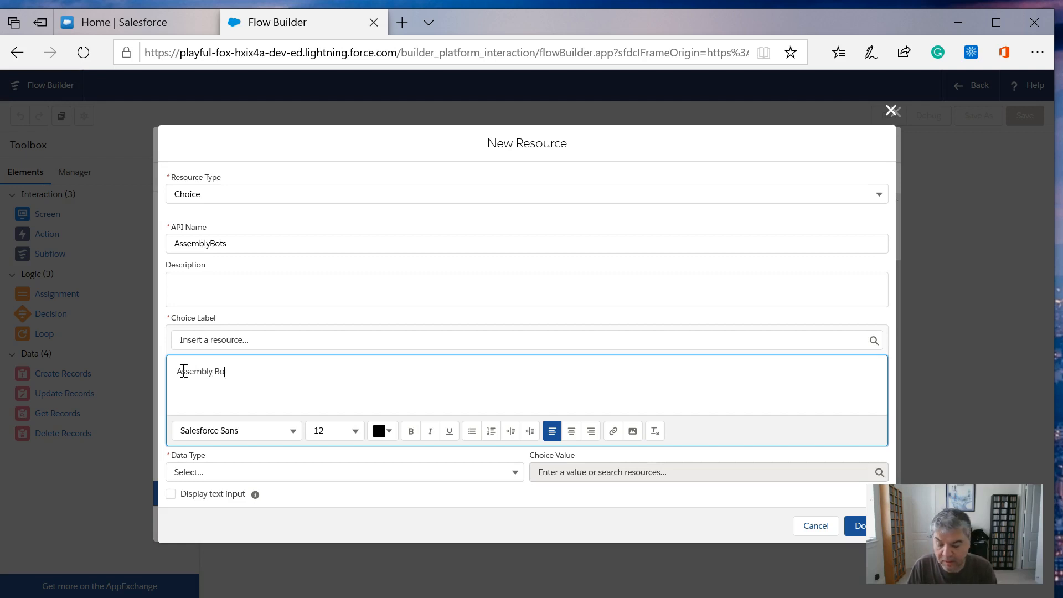
- Set the choice resource's data type to Text and its choice value to "assembly", and finish the resource
{"action": "left_click", "coordinate": [220, 472]}
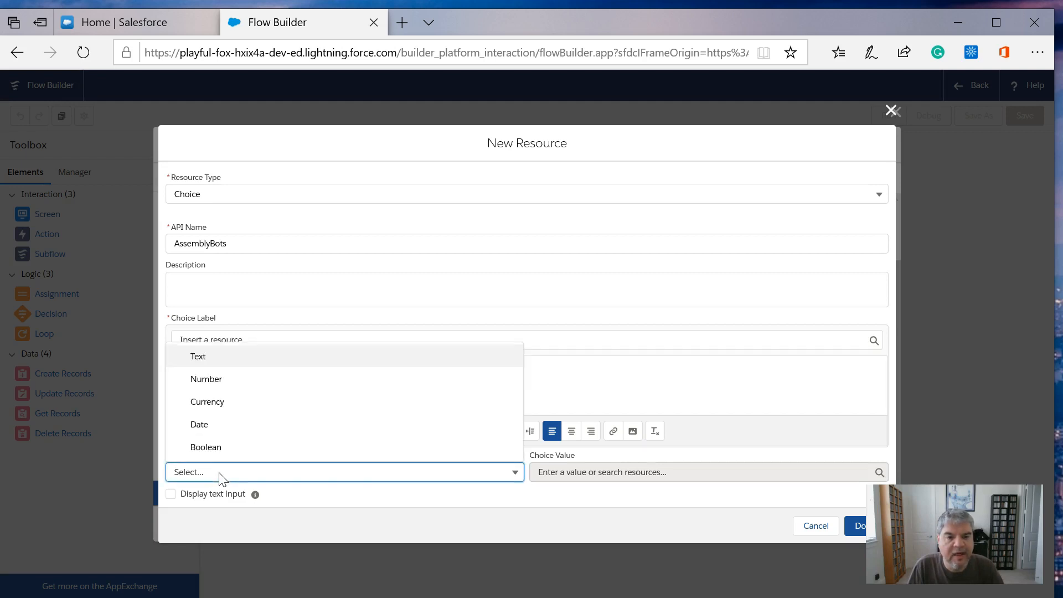
{"action": "left_click", "coordinate": [208, 357]}
{"action": "left_click", "coordinate": [633, 471]}
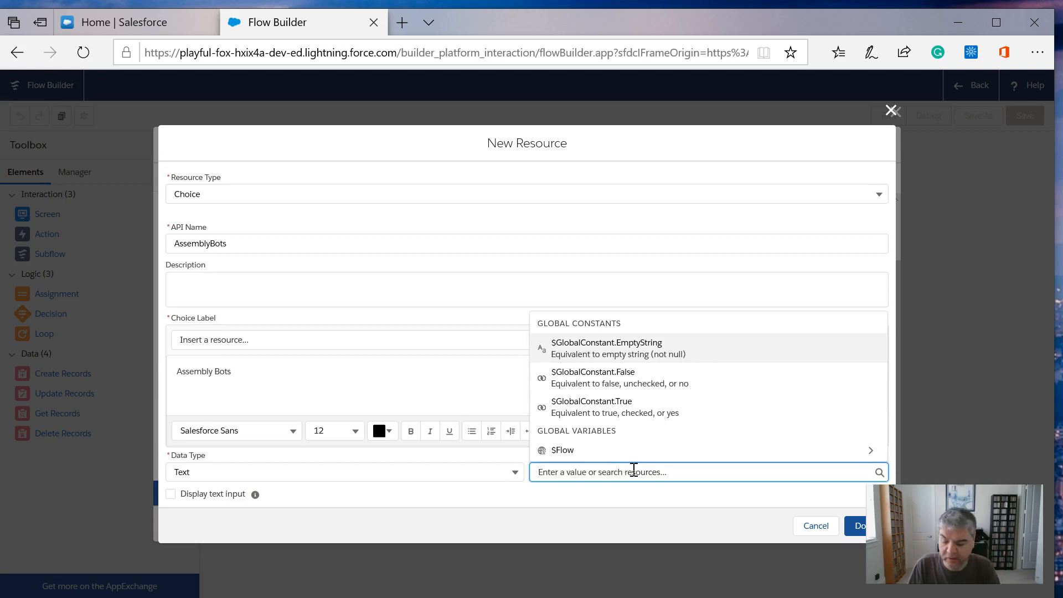
{"action": "type", "text": "Assemb"}
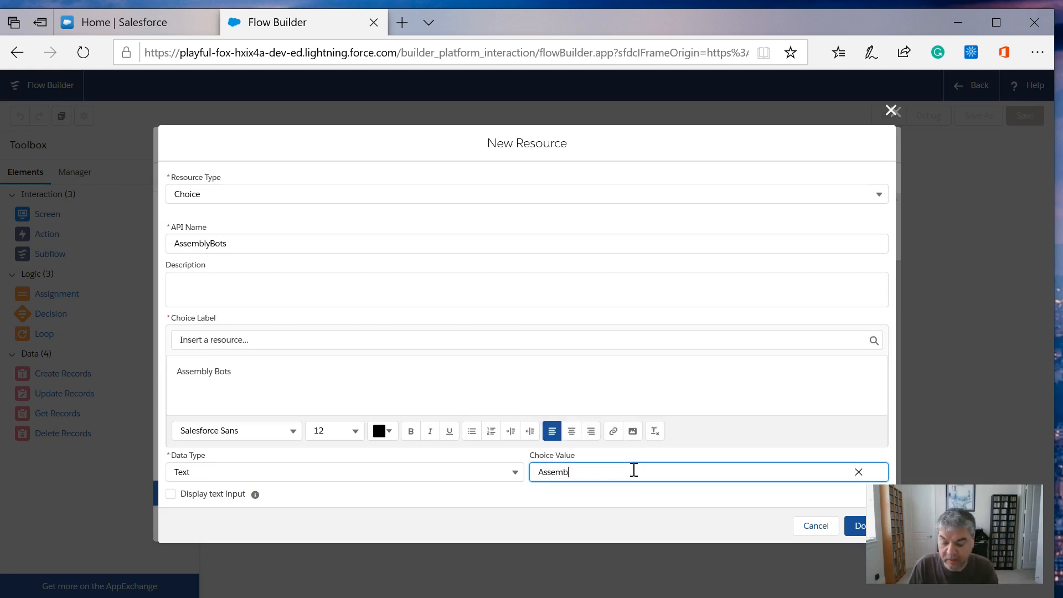
{"action": "type", "text": "ly"}
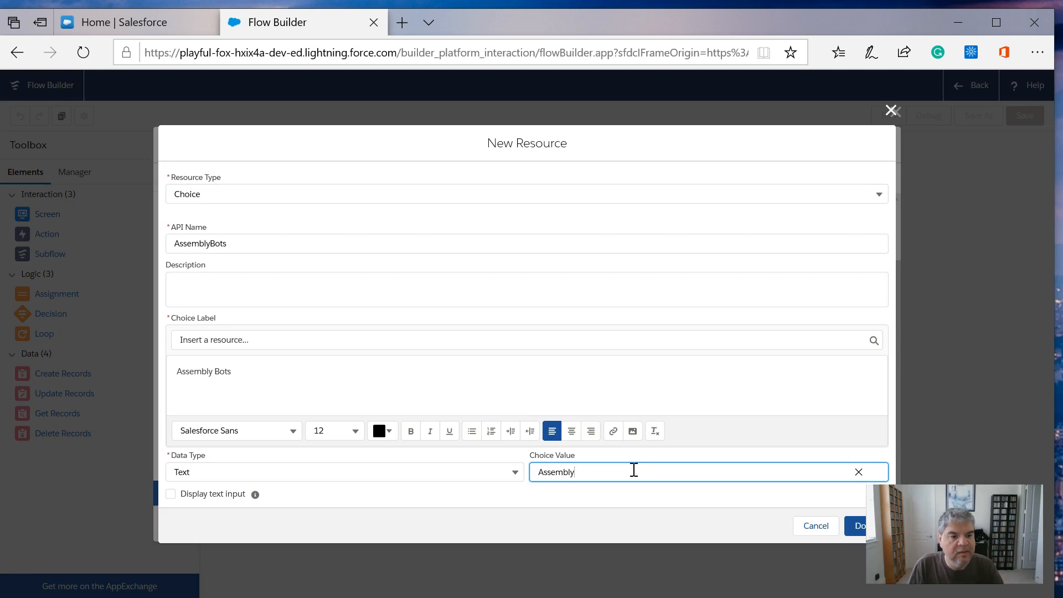
{"action": "key", "text": "ctrl+a"}
{"action": "type", "text": "a"}
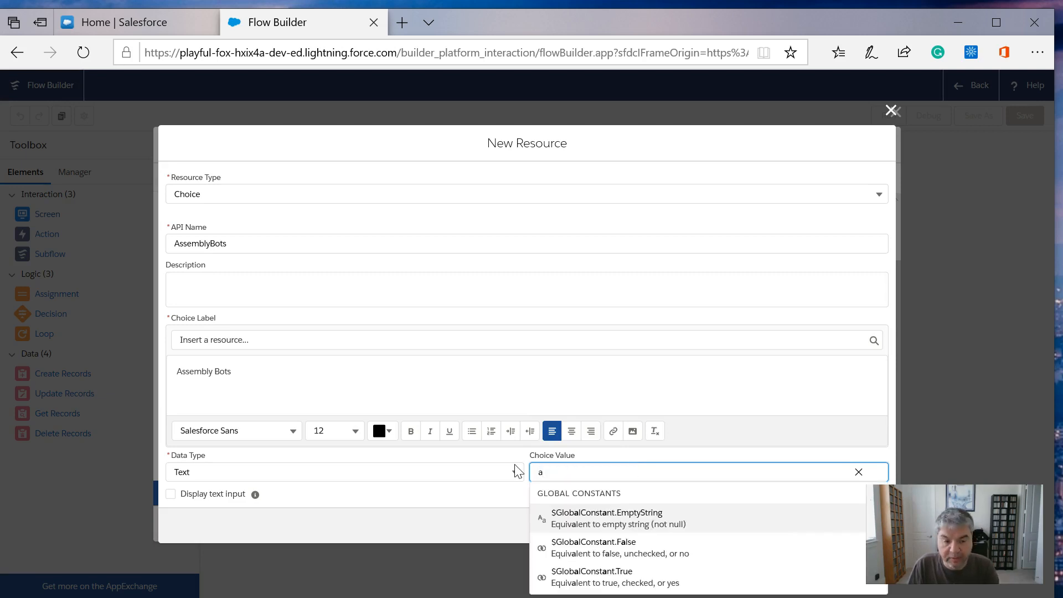
{"action": "type", "text": "ssembly"}
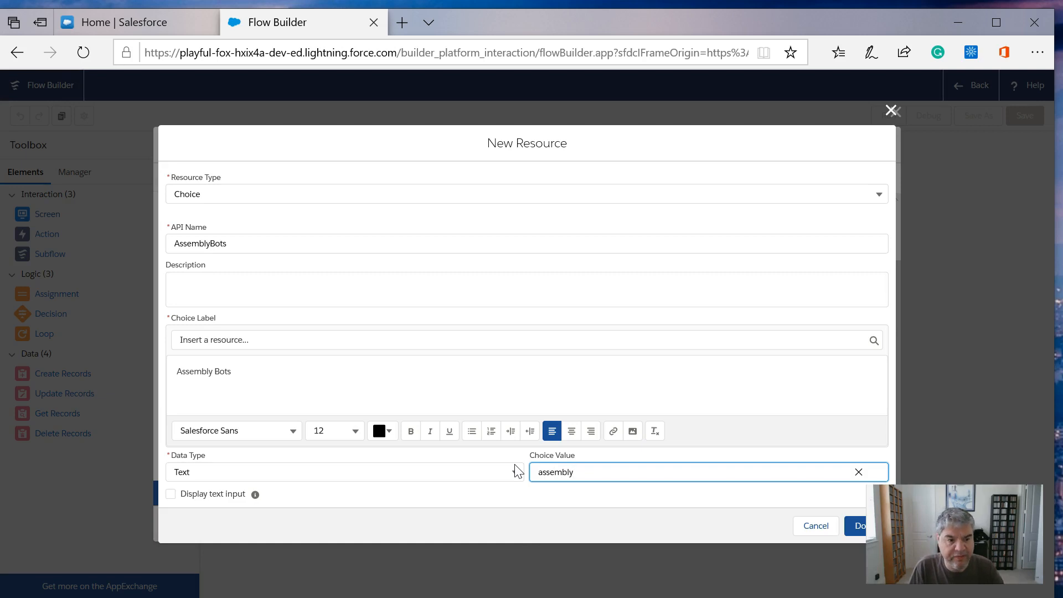
{"action": "left_click", "coordinate": [424, 378]}
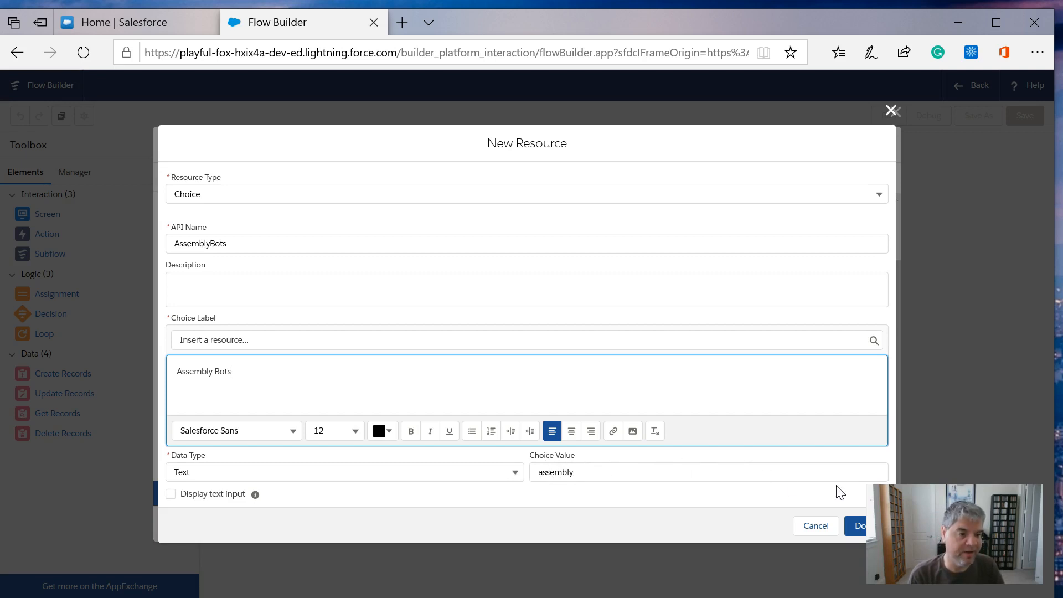
{"action": "left_click", "coordinate": [856, 527]}
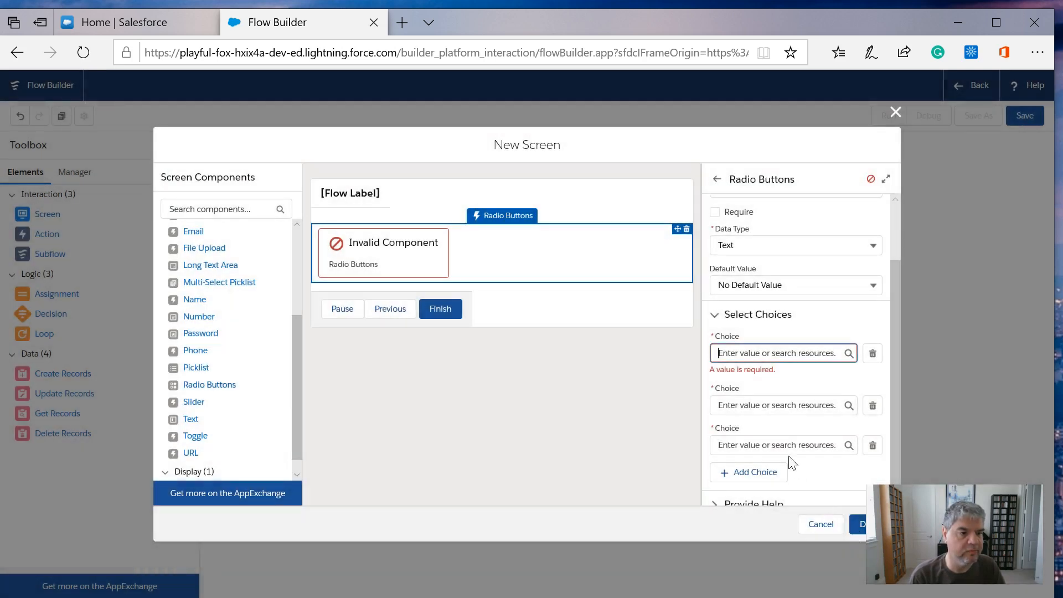
- Assign the AssemblyBots resource to the first choice entry of the Product Choice radio buttons
{"action": "left_click", "coordinate": [770, 357]}
{"action": "left_click", "coordinate": [760, 419]}
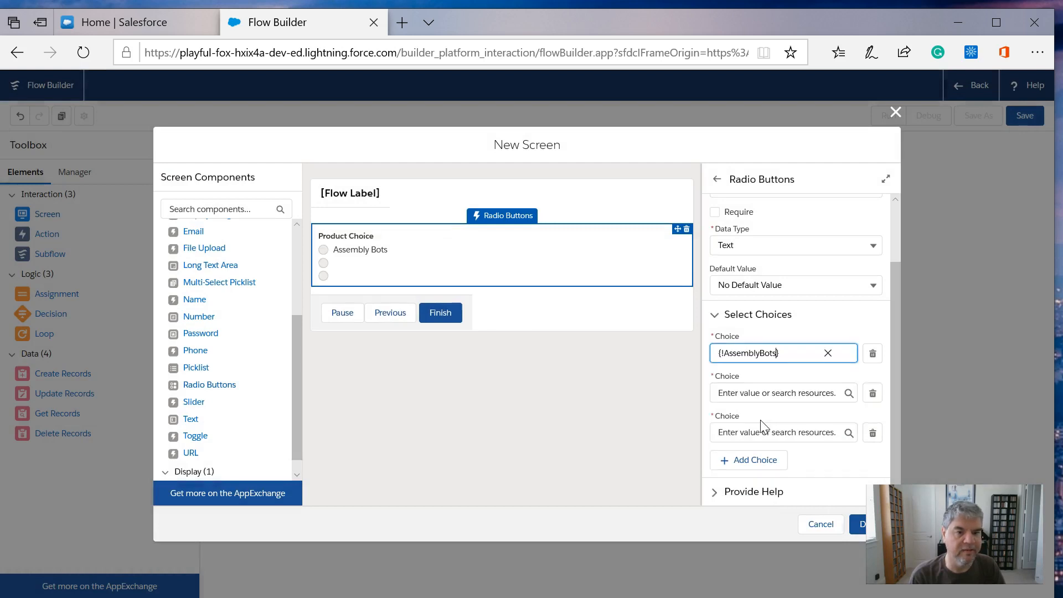
- For the second choice entry, start a new Choice resource with API name Rainbow_Bots and choice label "Rainbow Bots"
{"action": "left_click", "coordinate": [753, 394]}
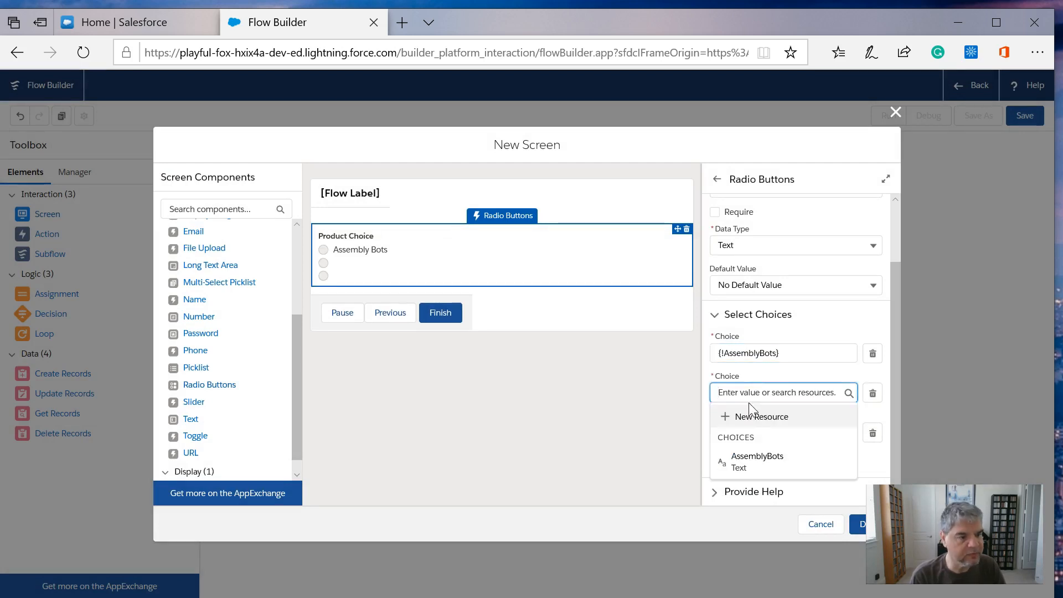
{"action": "left_click", "coordinate": [745, 417]}
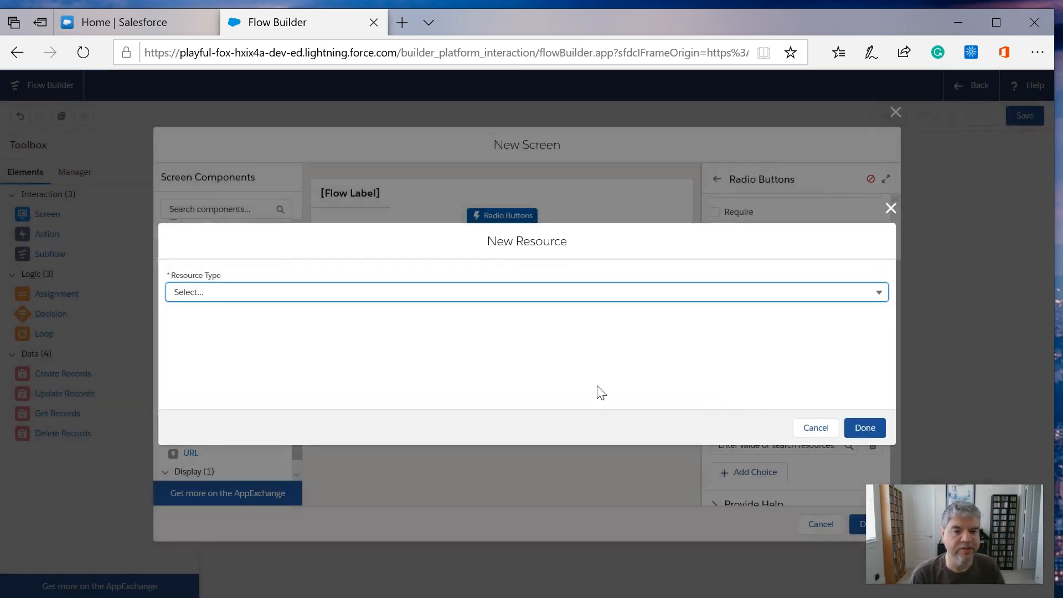
{"action": "left_click", "coordinate": [362, 293]}
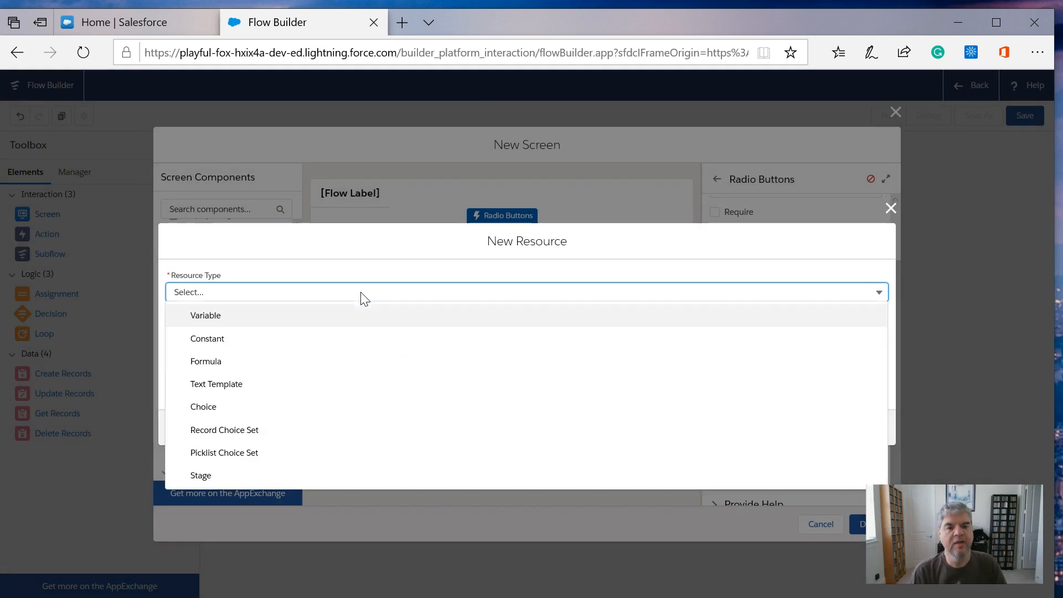
{"action": "left_click", "coordinate": [211, 411]}
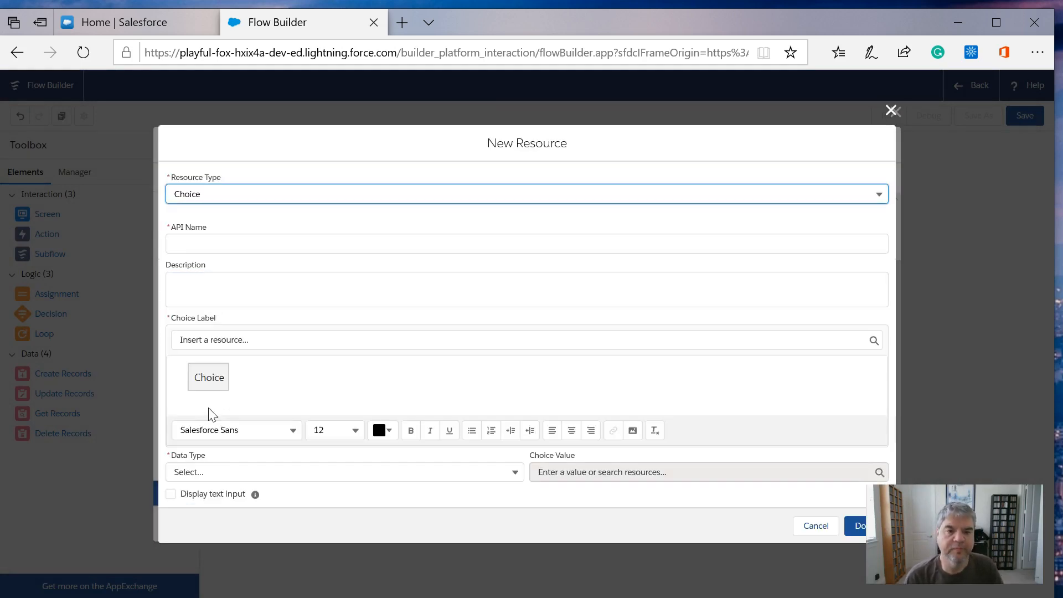
{"action": "left_click", "coordinate": [199, 243]}
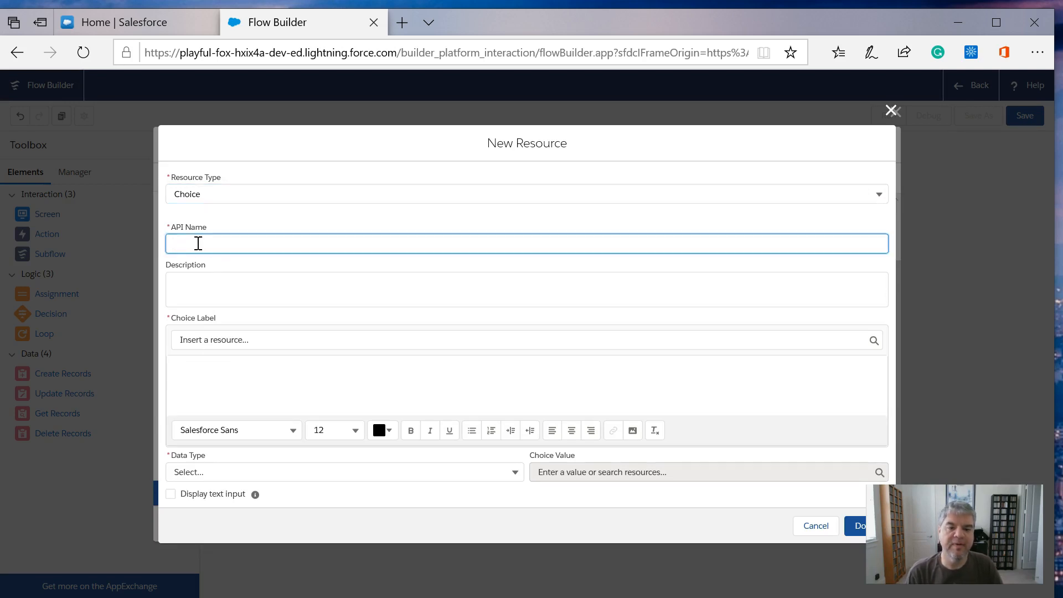
{"action": "type", "text": "Rainbow_Bots"}
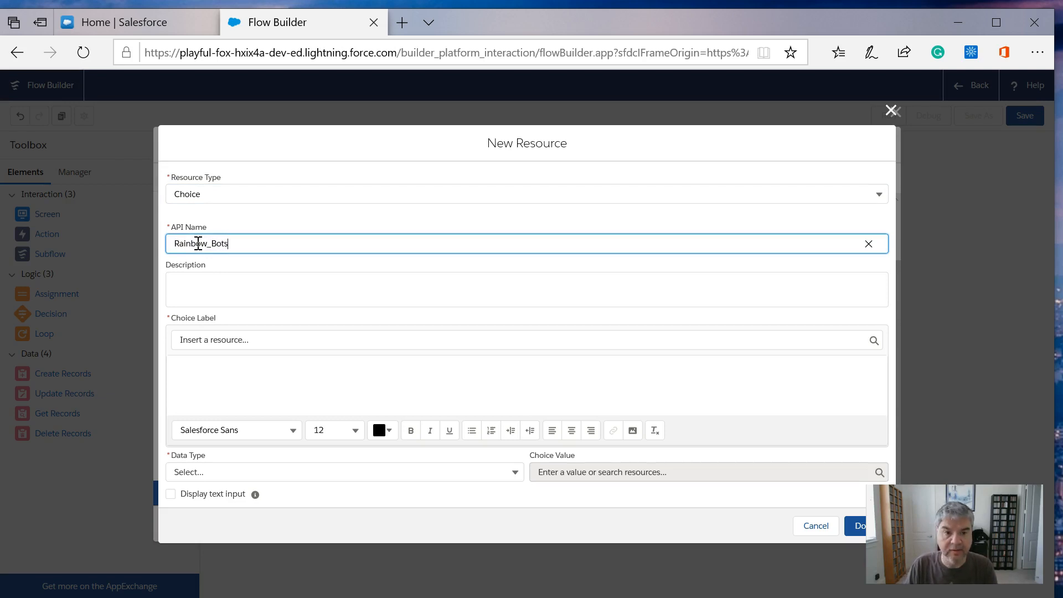
{"action": "key", "text": "Tab"}
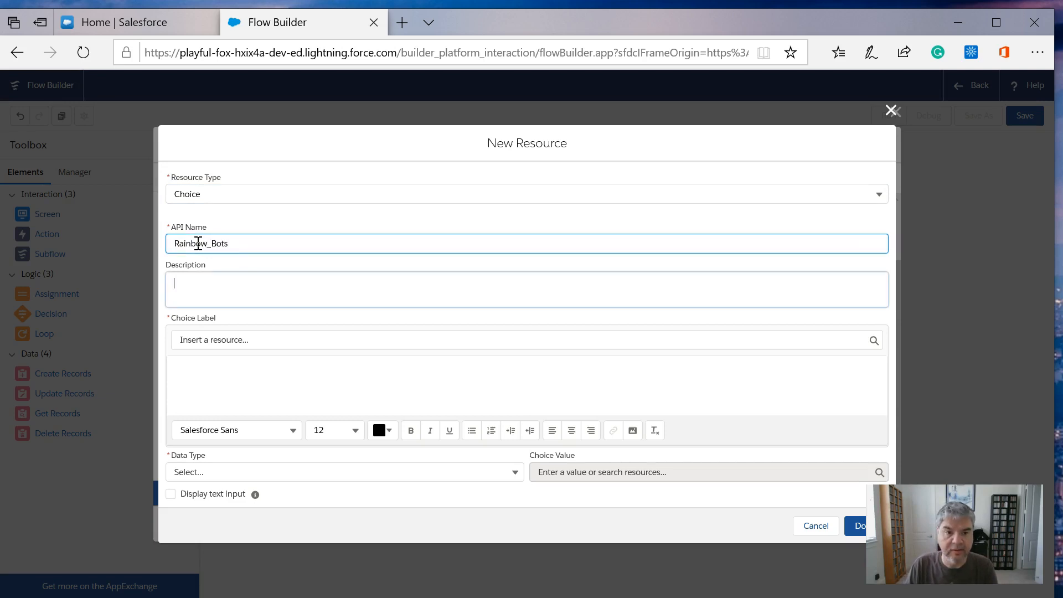
{"action": "left_click", "coordinate": [192, 373]}
{"action": "type", "text": "Ra"}
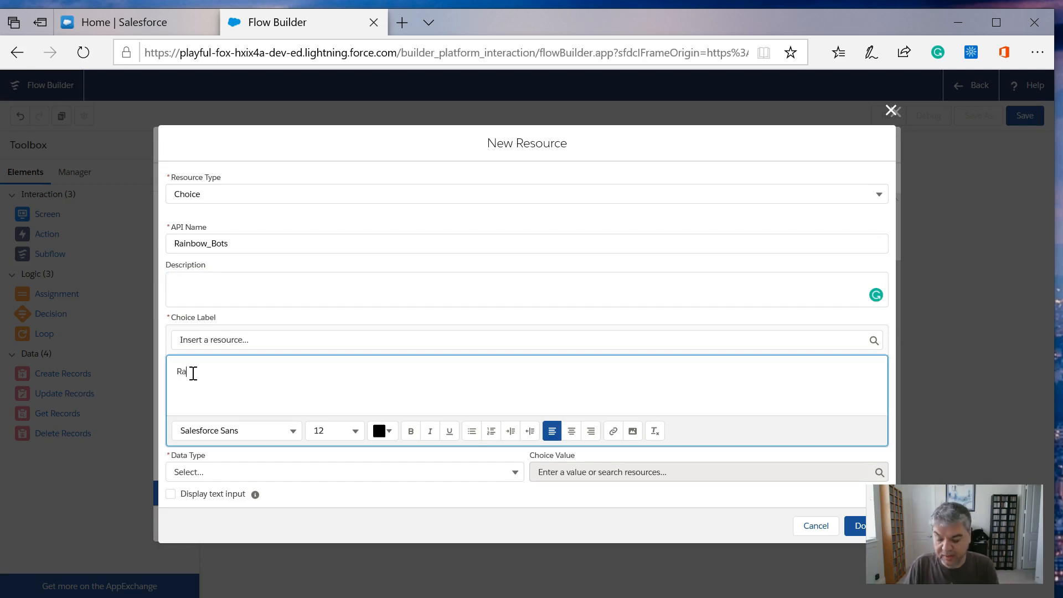
{"action": "type", "text": "inbow Bots"}
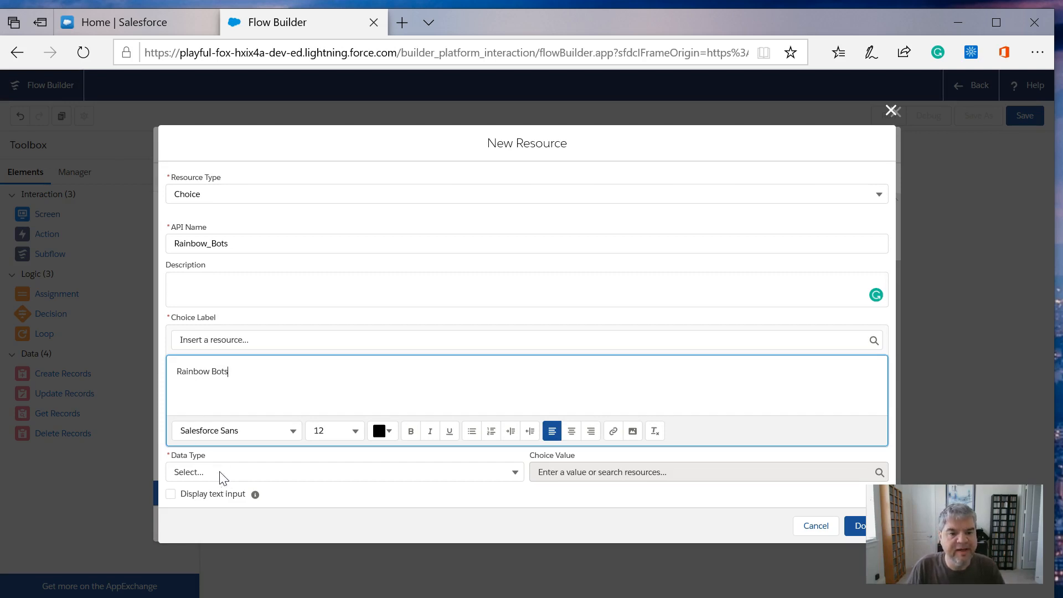
- Finish the Rainbow_Bots resource with data type Text and choice value "rainbow", and assign it to the second choice entry
{"action": "left_click", "coordinate": [220, 474]}
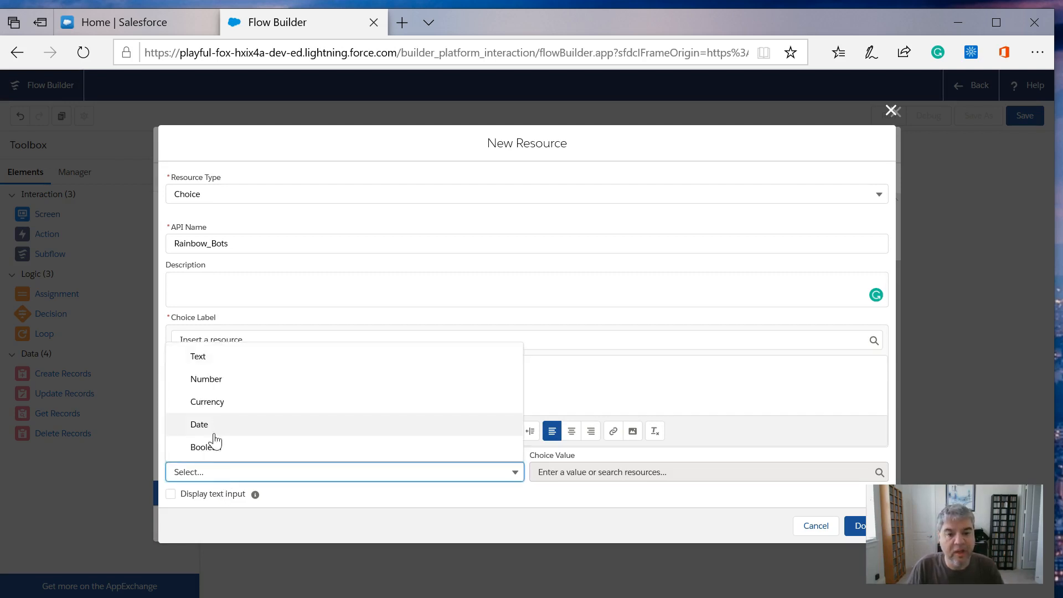
{"action": "left_click", "coordinate": [198, 356]}
{"action": "left_click", "coordinate": [685, 469]}
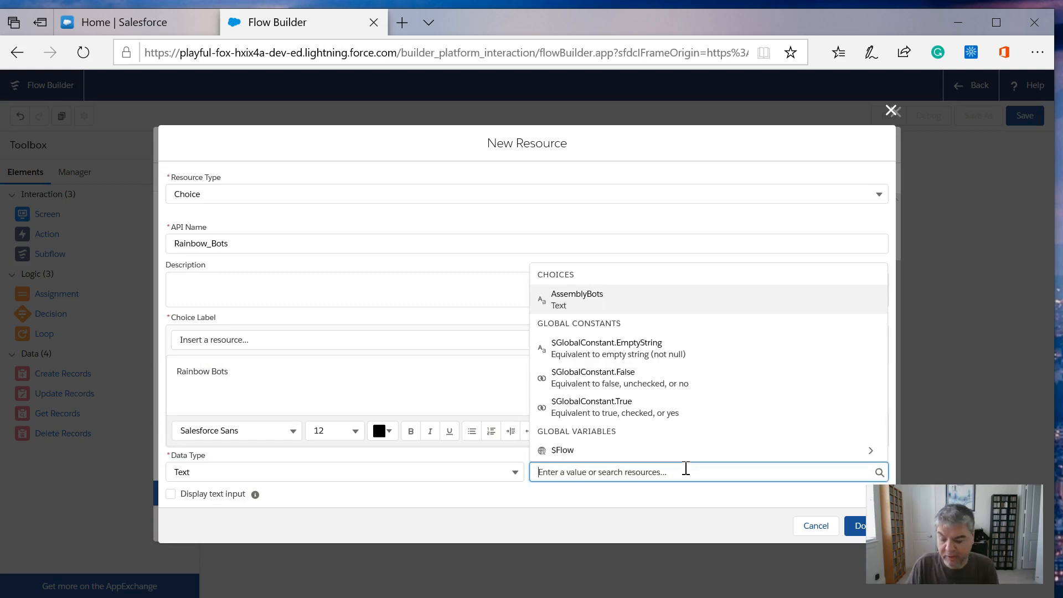
{"action": "type", "text": "rainbow"}
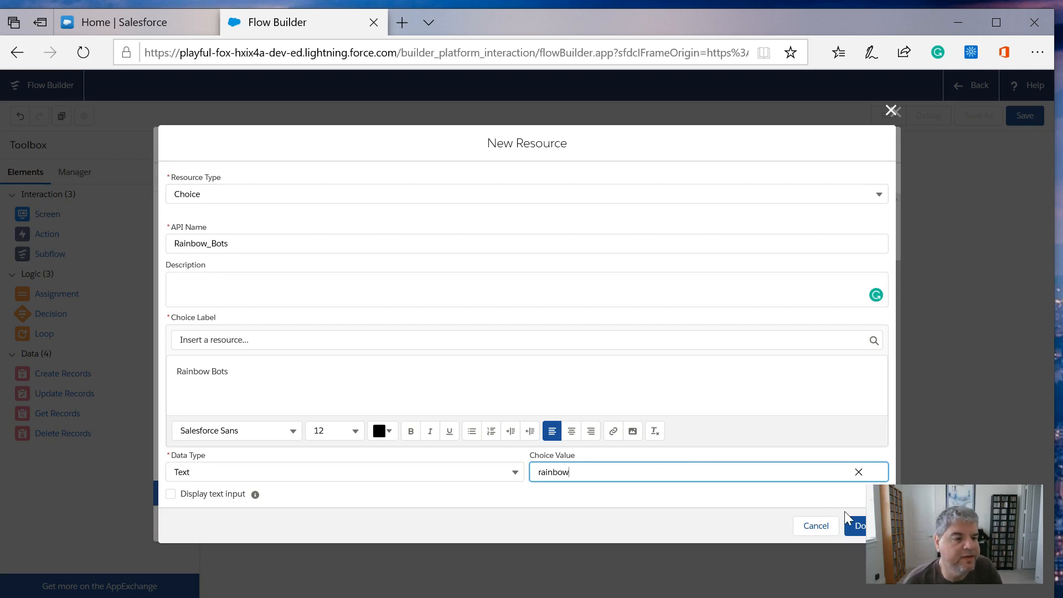
{"action": "left_click", "coordinate": [858, 526]}
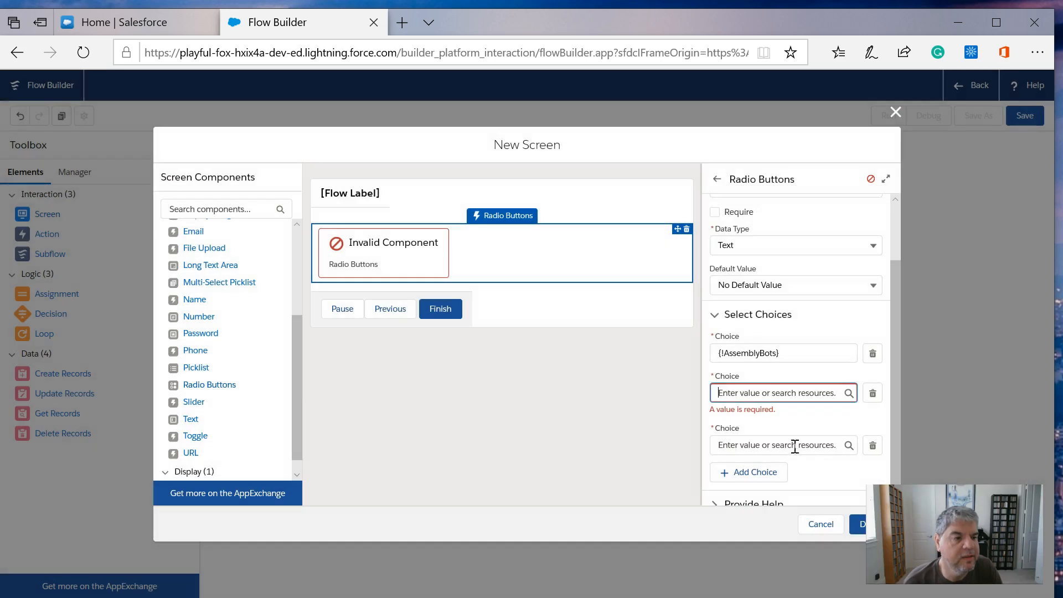
{"action": "left_click", "coordinate": [756, 392]}
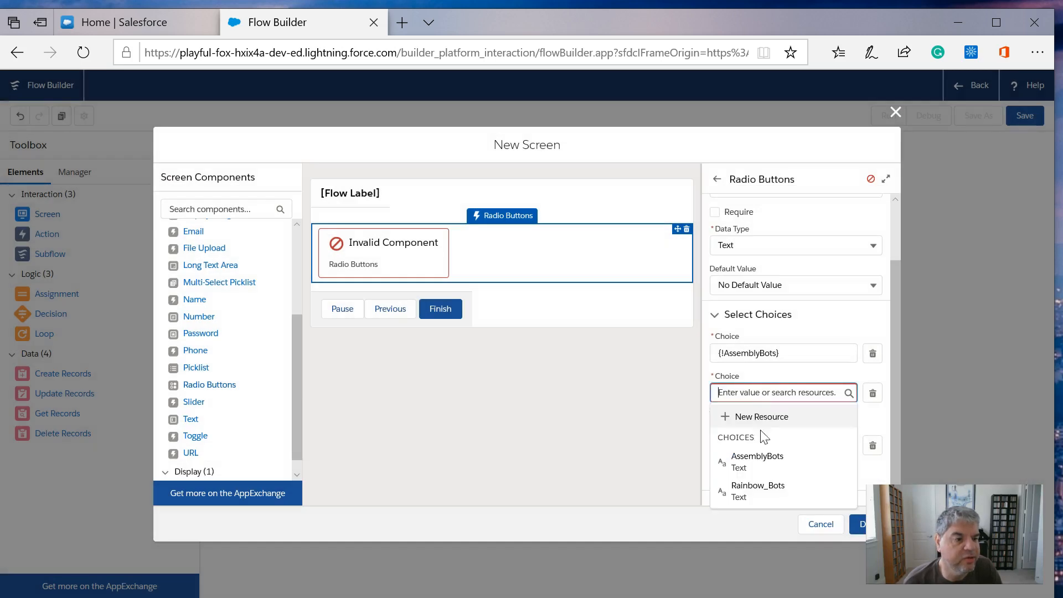
{"action": "left_click", "coordinate": [763, 490]}
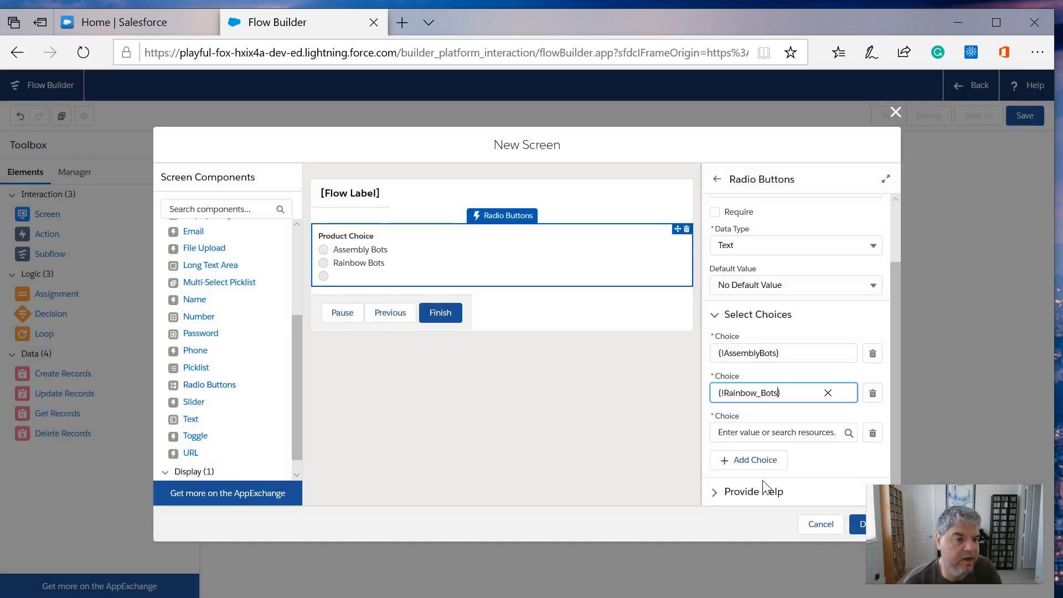
- For the third choice entry, start a new Choice resource with API name Cloudy_Bots and choice label "Cloudy Bots"
{"action": "left_click", "coordinate": [772, 429]}
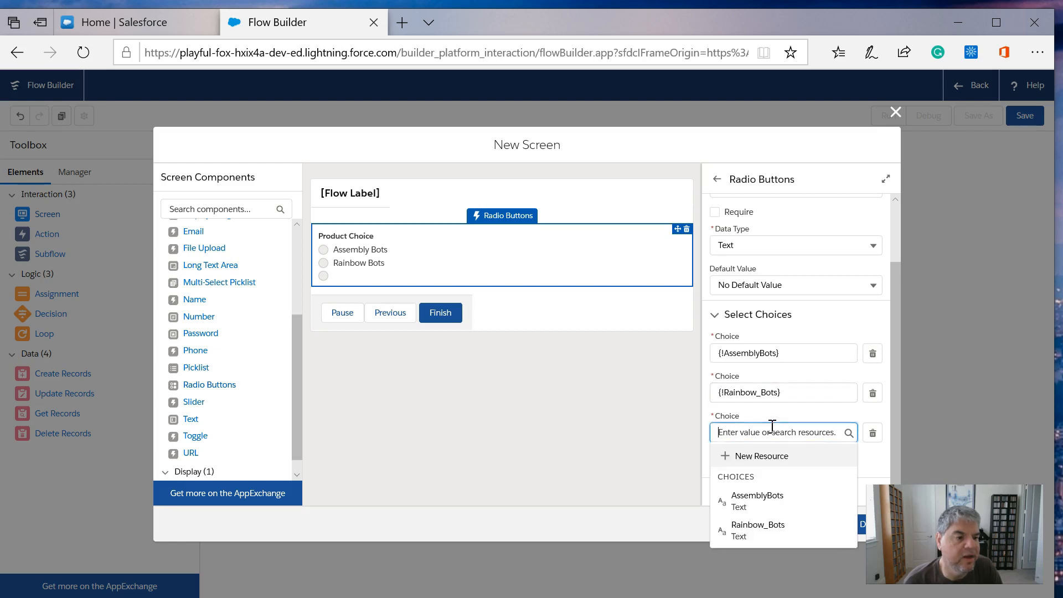
{"action": "left_click", "coordinate": [754, 457]}
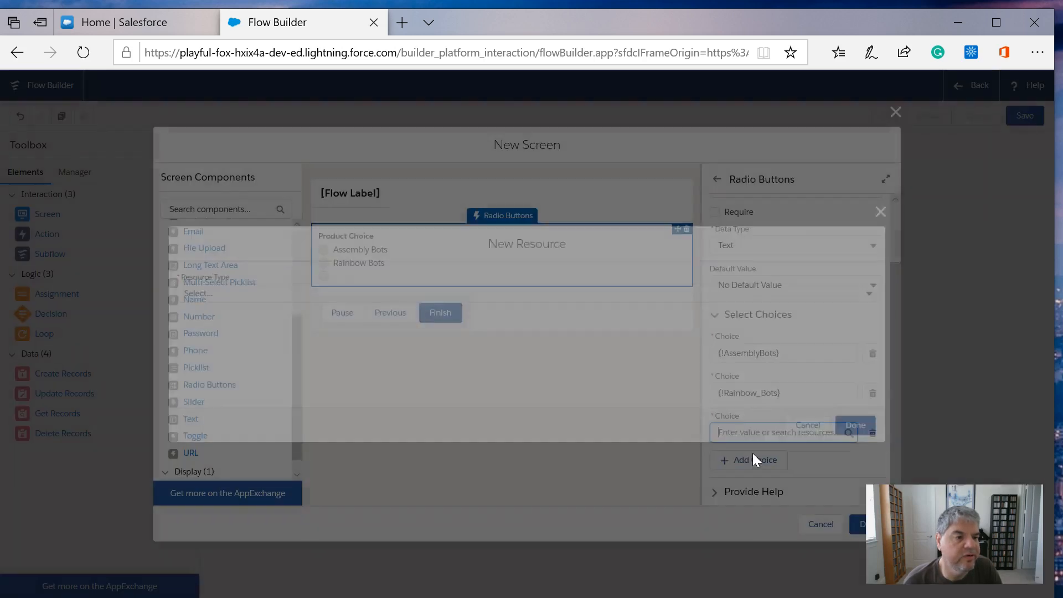
{"action": "left_click", "coordinate": [299, 296]}
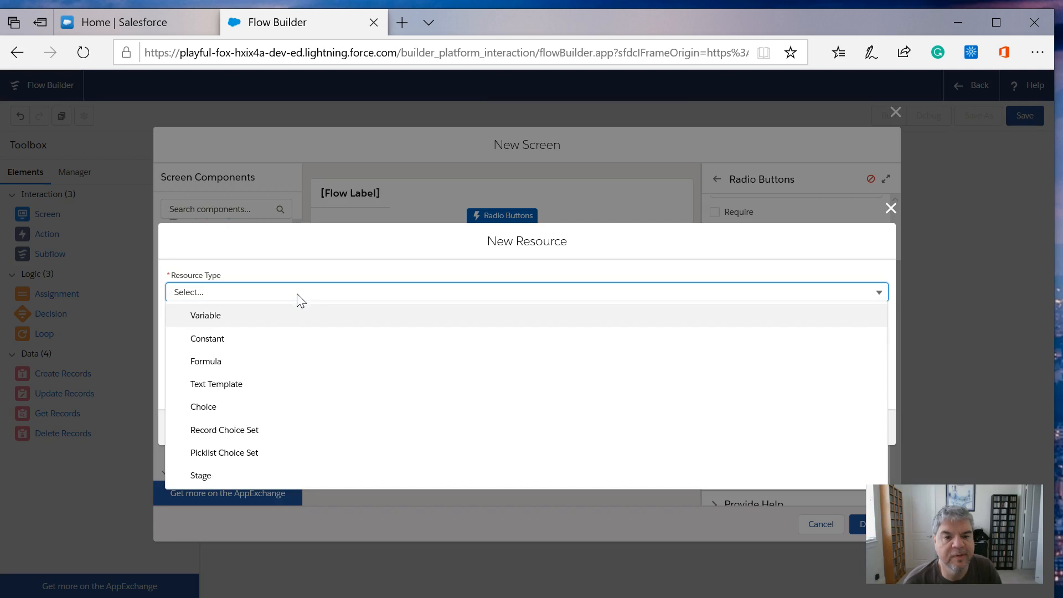
{"action": "left_click", "coordinate": [219, 409]}
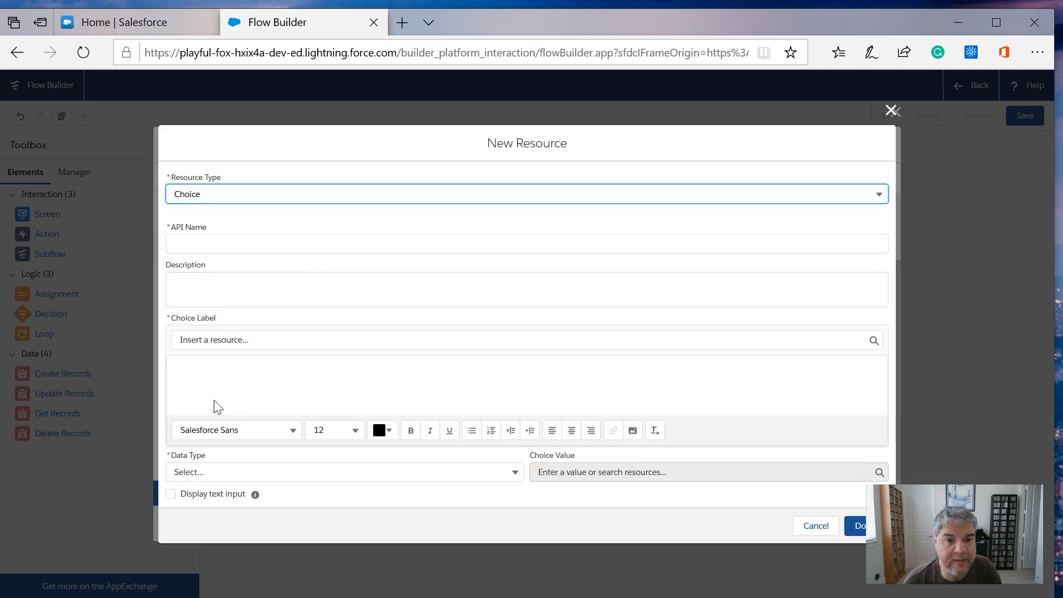
{"action": "left_click", "coordinate": [204, 243]}
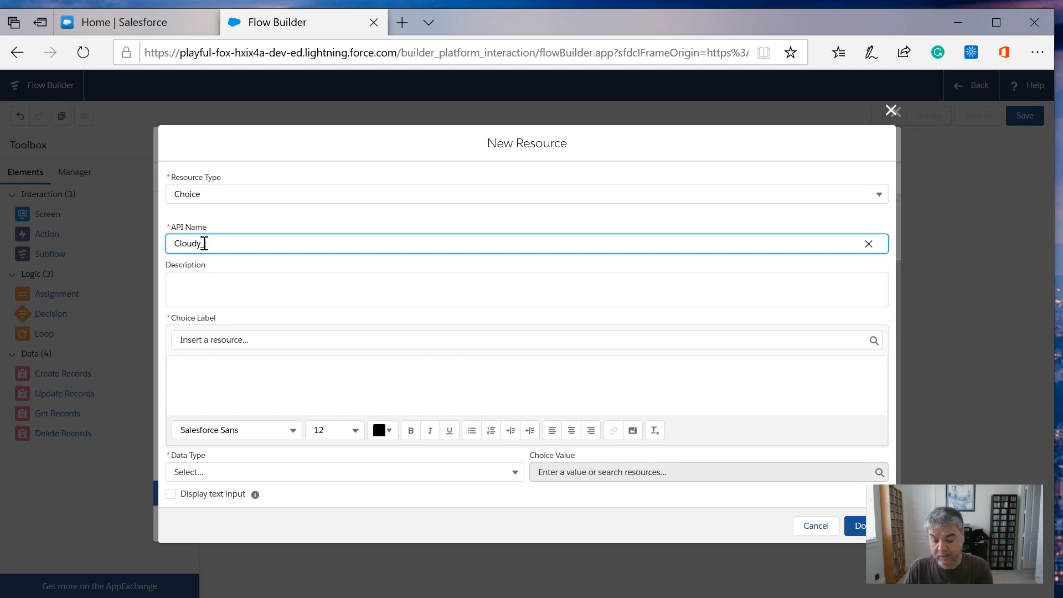
{"action": "key", "text": "Tab"}
{"action": "key", "text": "Tab"}
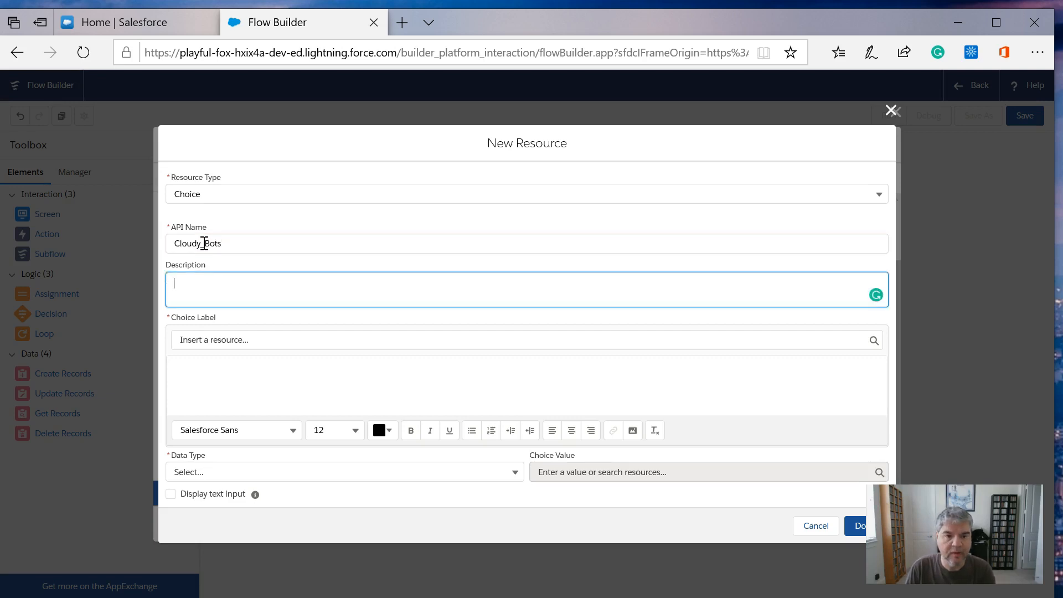
{"action": "key", "text": "Tab"}
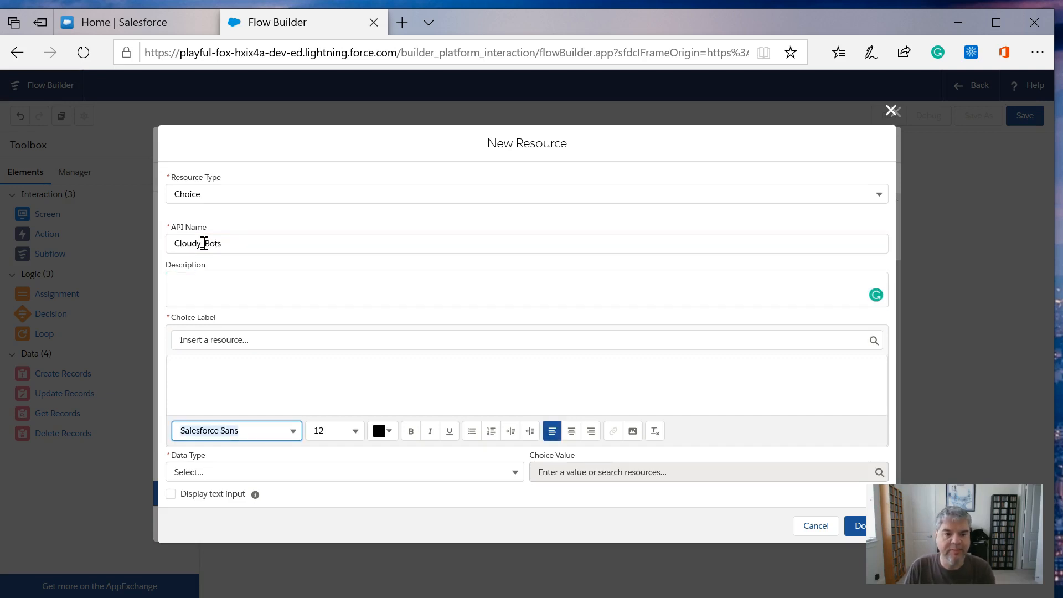
{"action": "left_click", "coordinate": [208, 374]}
{"action": "type", "text": "Cloudy Bots"}
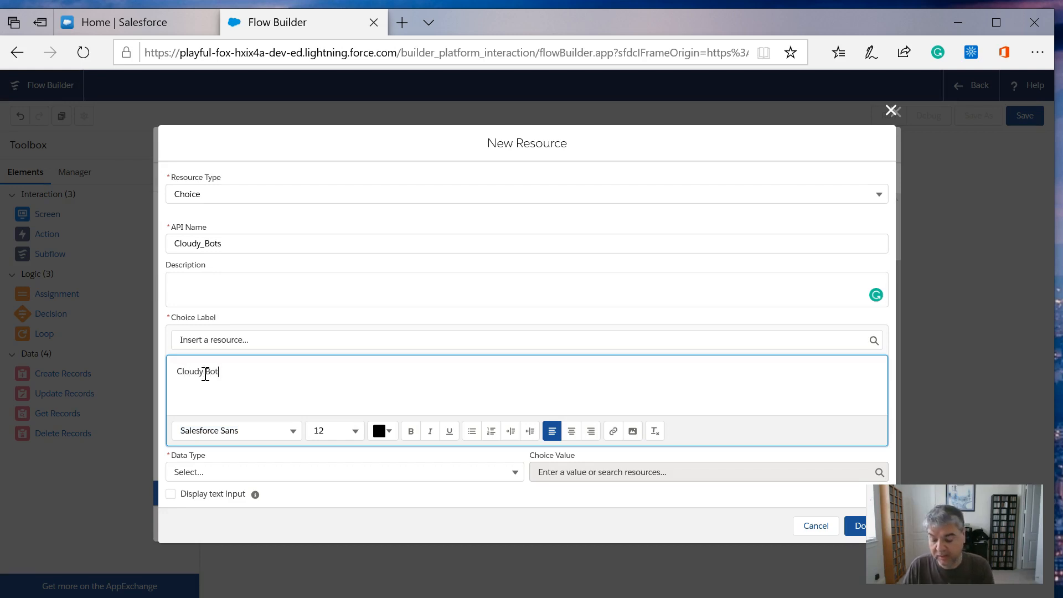
- Set the Cloudy_Bots resource's data type to Text and its choice value to "cloudy", and finish the resource
{"action": "left_click", "coordinate": [227, 479]}
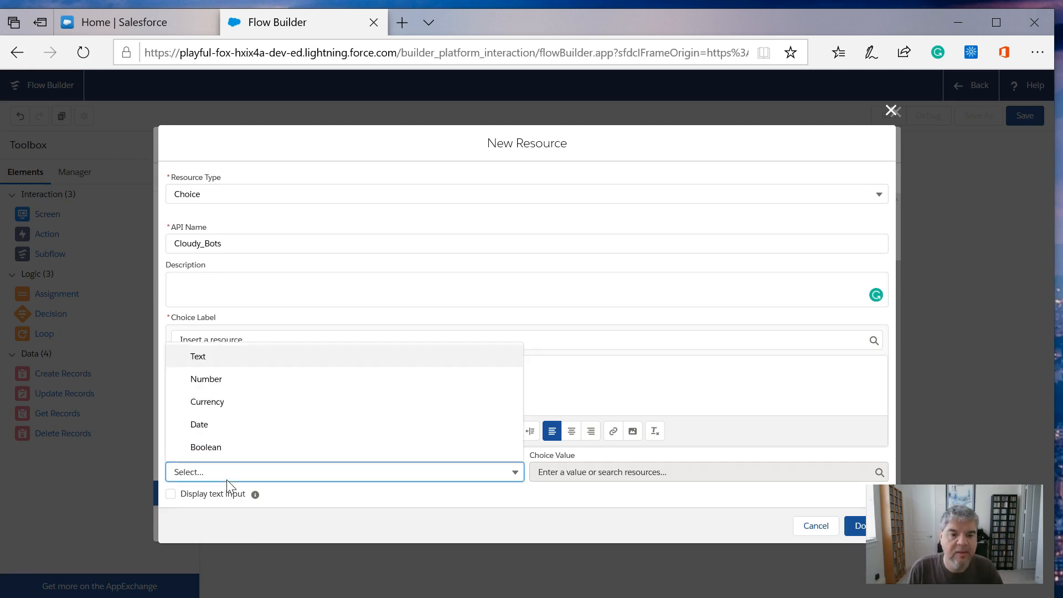
{"action": "left_click", "coordinate": [215, 357]}
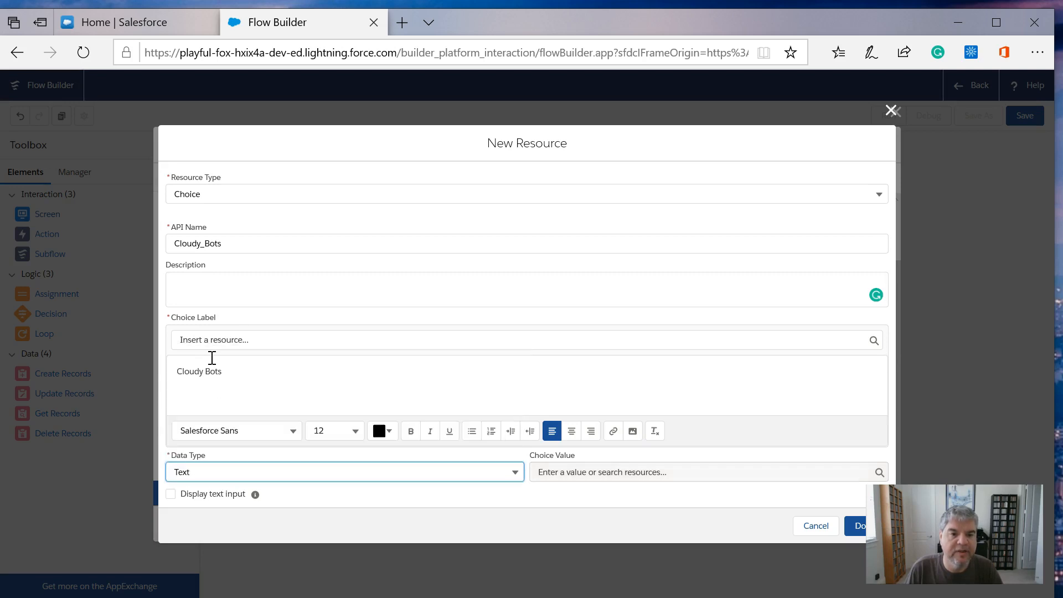
{"action": "left_click", "coordinate": [696, 471]}
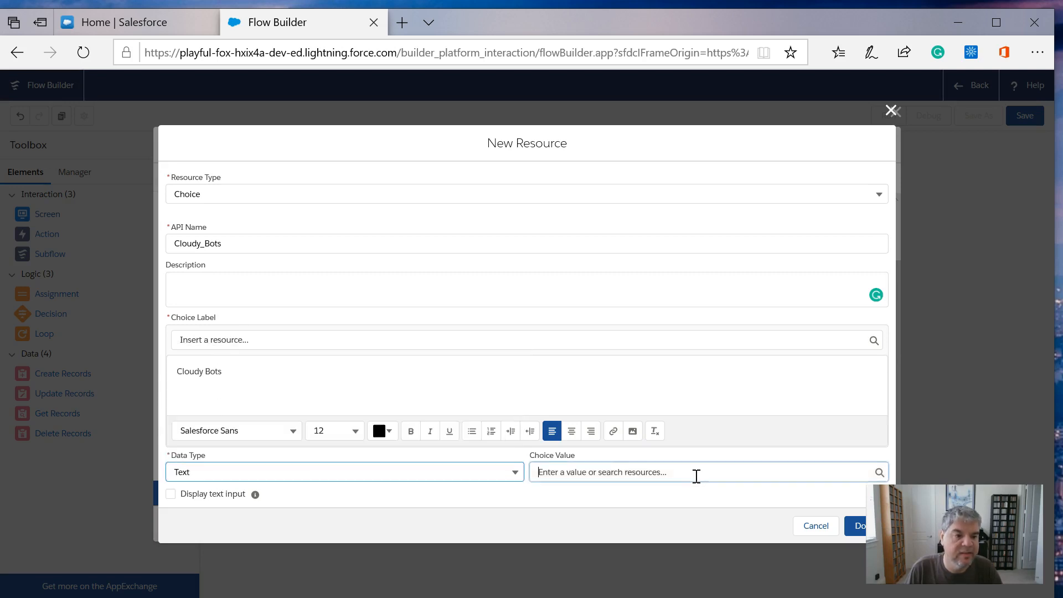
{"action": "type", "text": "cloudy"}
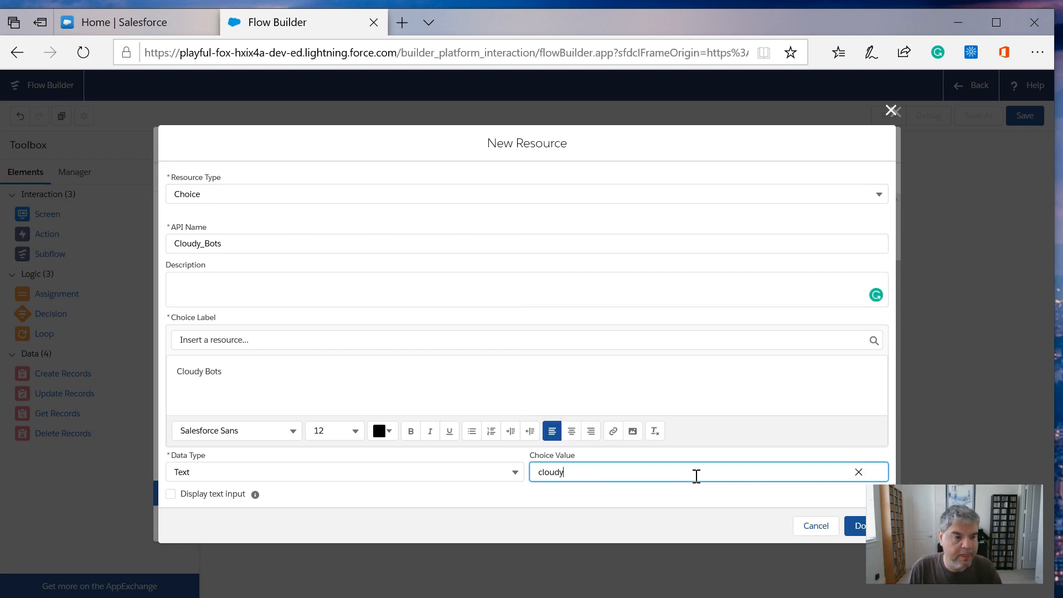
{"action": "left_click", "coordinate": [857, 526]}
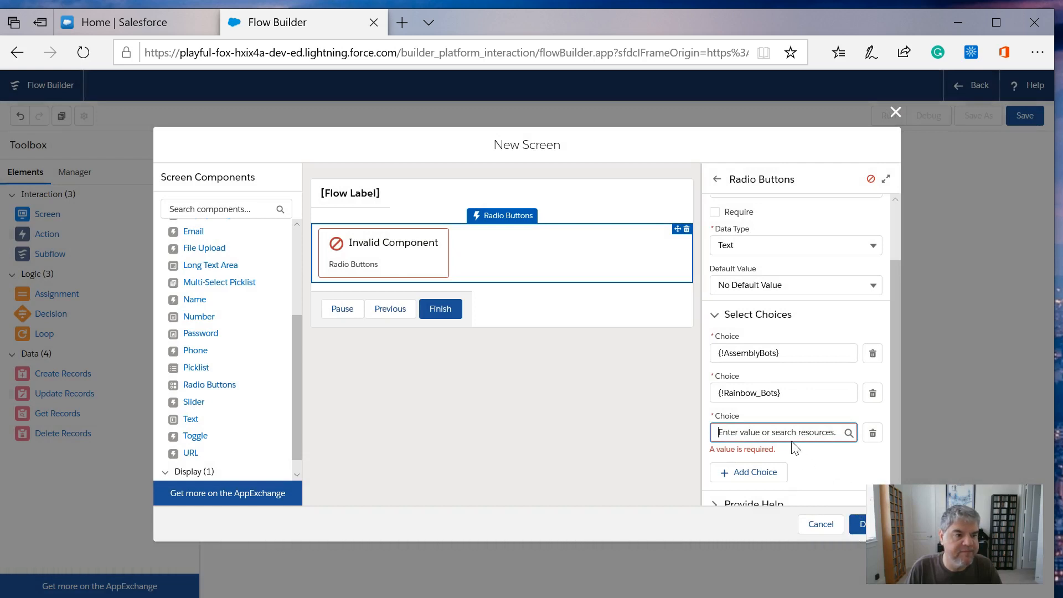
- Assign the Cloudy_Bots resource to the third choice entry of the Product Choice radio buttons and finish the screen
{"action": "left_click", "coordinate": [782, 431]}
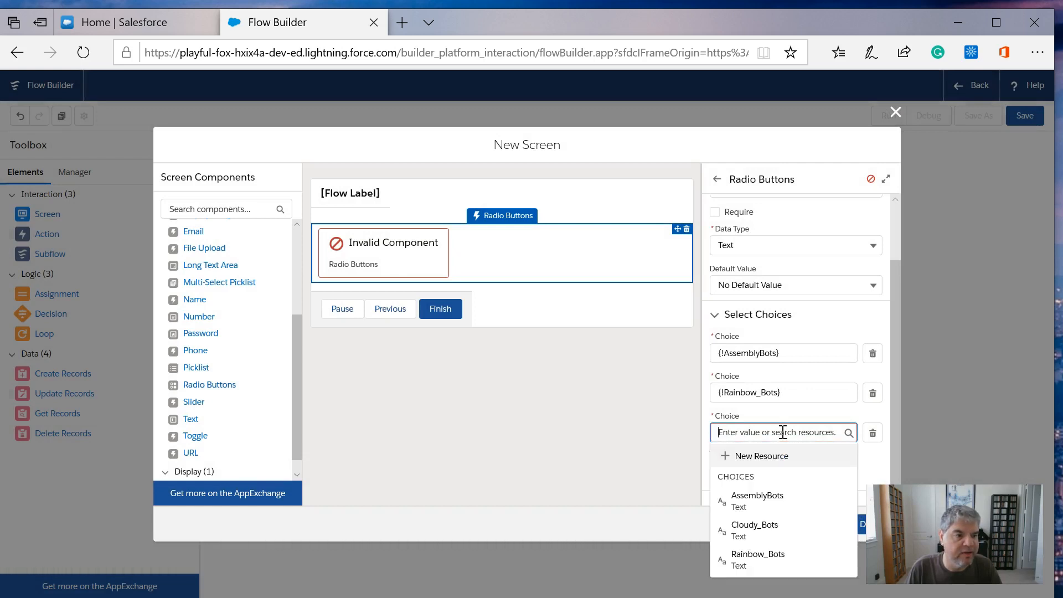
{"action": "left_click", "coordinate": [766, 529]}
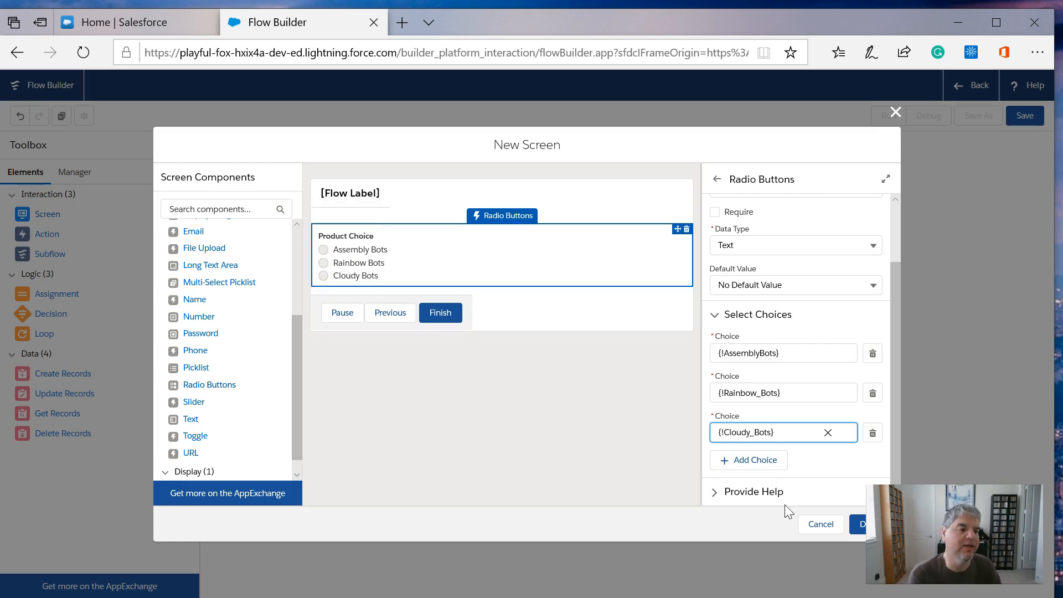
{"action": "left_click", "coordinate": [858, 530]}
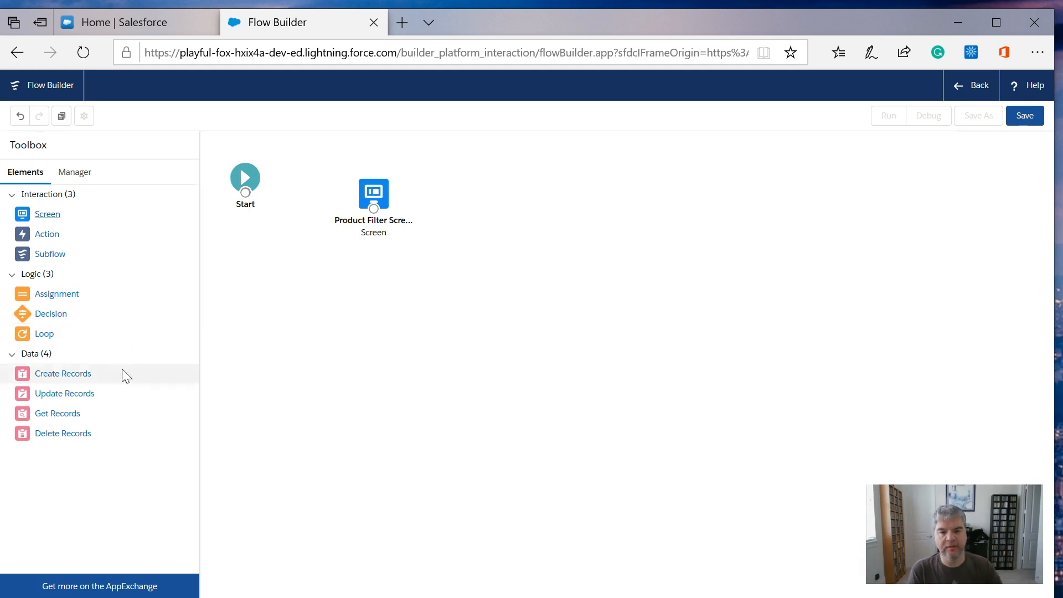
- Add a Get Records element beside the Product Filter Screen, label it "Filtered Products", and set its object to Product
{"action": "left_click_drag", "start_coordinate": [39, 417], "coordinate": [450, 310]}
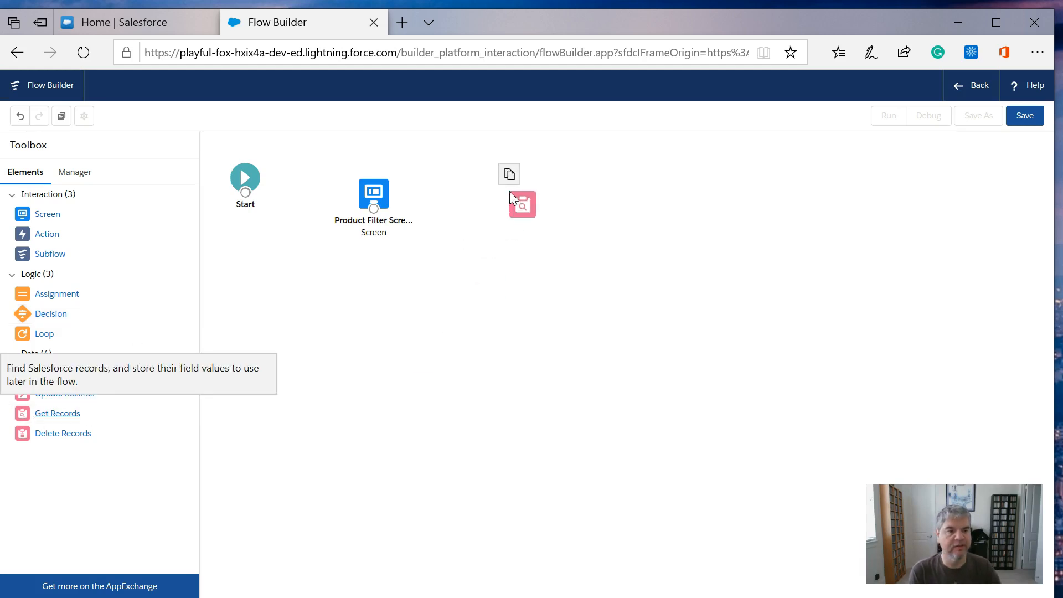
{"action": "left_click_drag", "start_coordinate": [509, 191], "coordinate": [510, 191]}
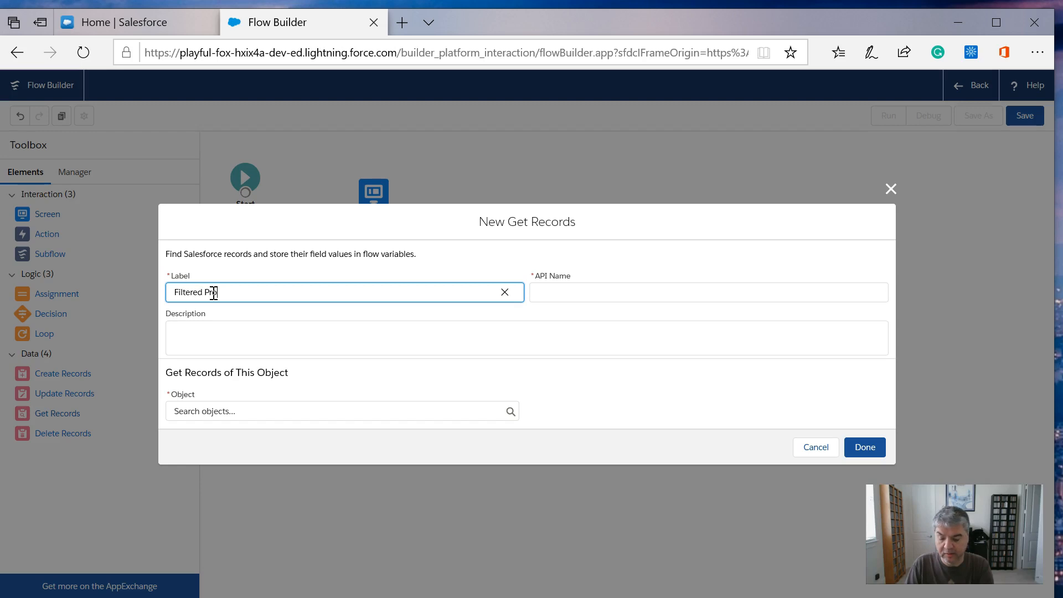
{"action": "key", "text": "Tab"}
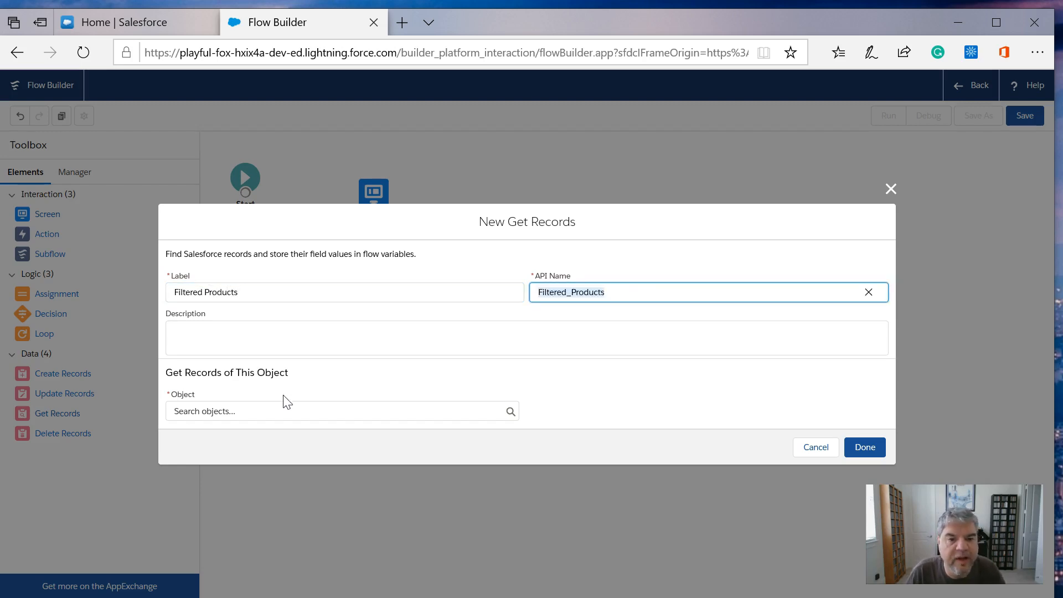
{"action": "left_click", "coordinate": [279, 407]}
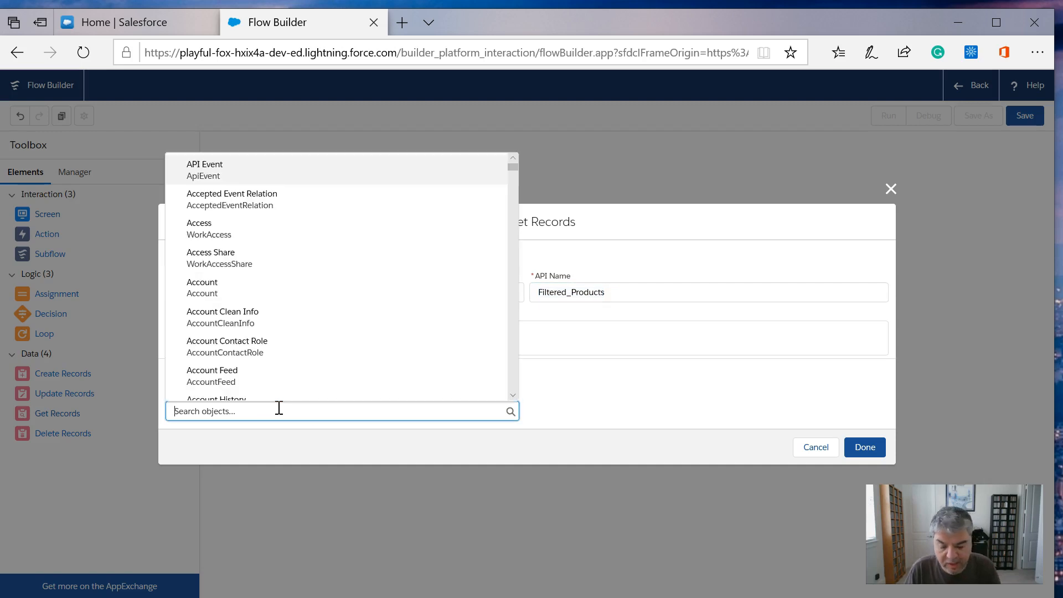
{"action": "type", "text": "Prod"}
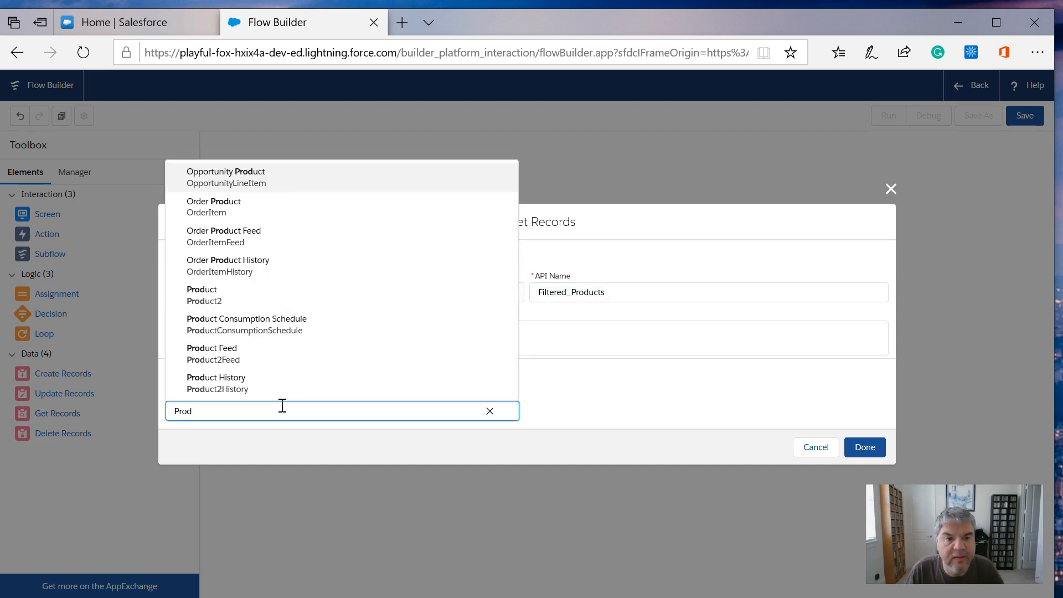
{"action": "left_click", "coordinate": [219, 303]}
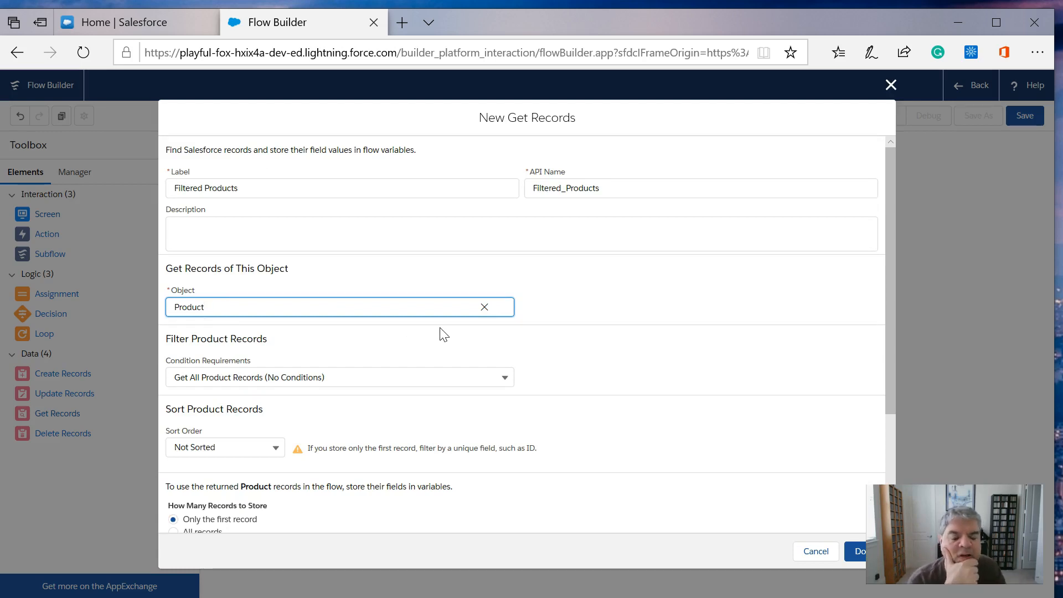
- Set the condition requirements for filtering the Product records to Conditions are Met
{"action": "left_click", "coordinate": [505, 378]}
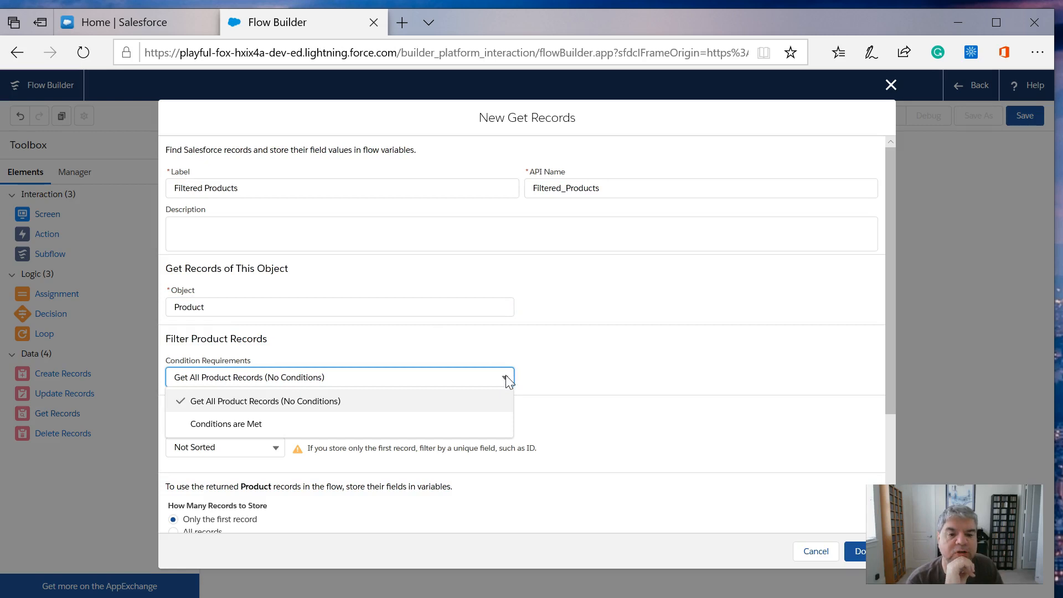
{"action": "left_click", "coordinate": [265, 426]}
{"action": "left_click", "coordinate": [265, 423]}
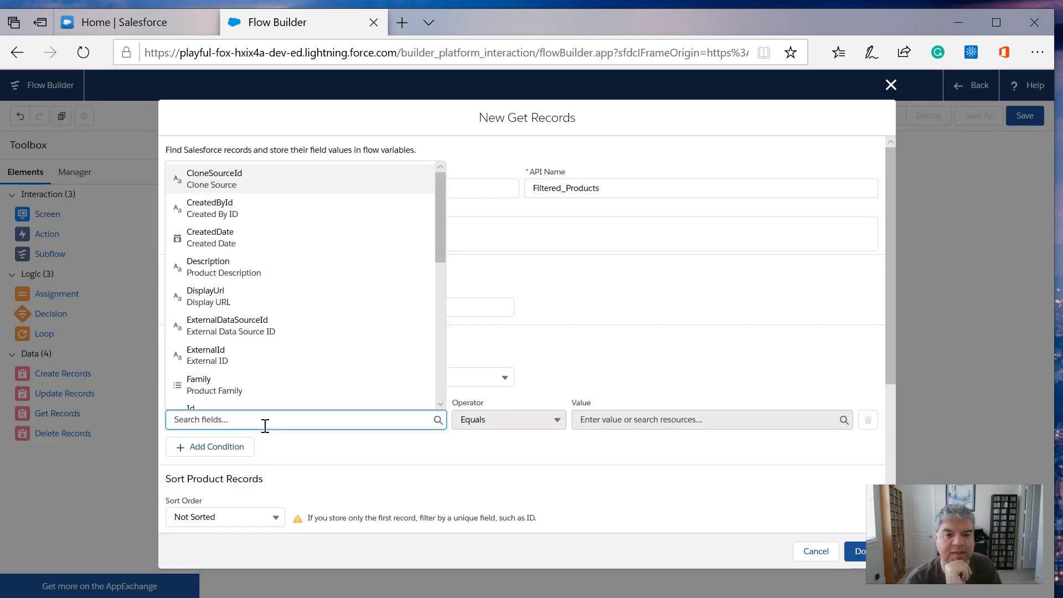
{"action": "left_click_drag", "start_coordinate": [435, 197], "coordinate": [427, 306]}
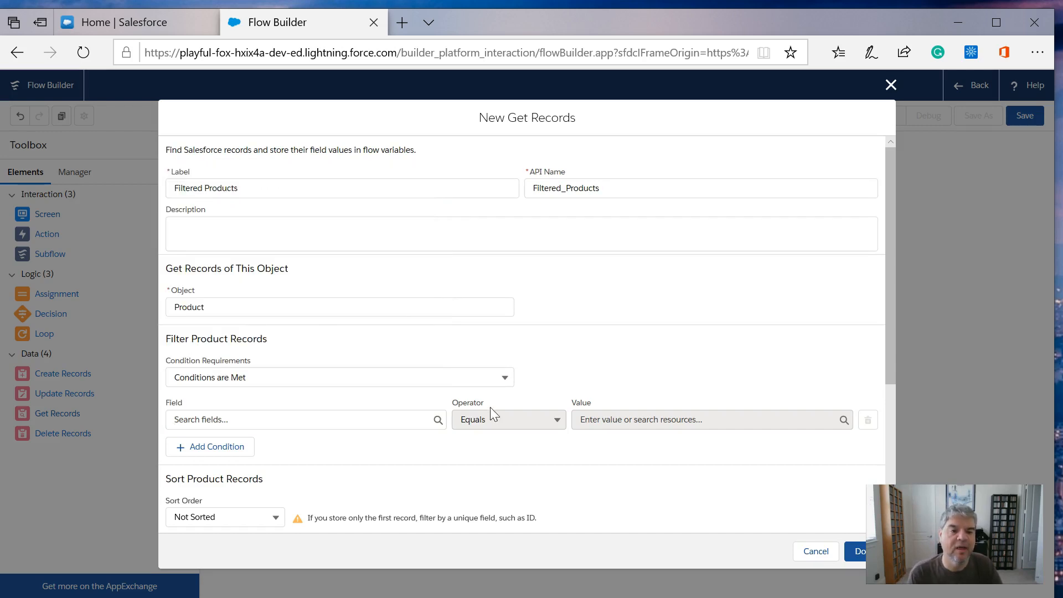
{"action": "left_click", "coordinate": [502, 381]}
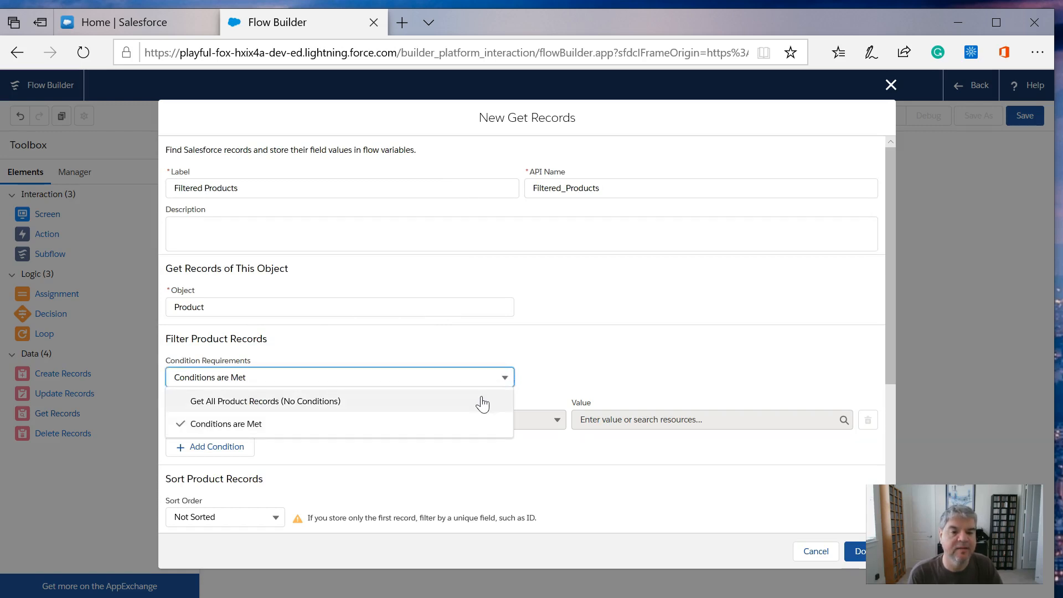
{"action": "left_click", "coordinate": [472, 424]}
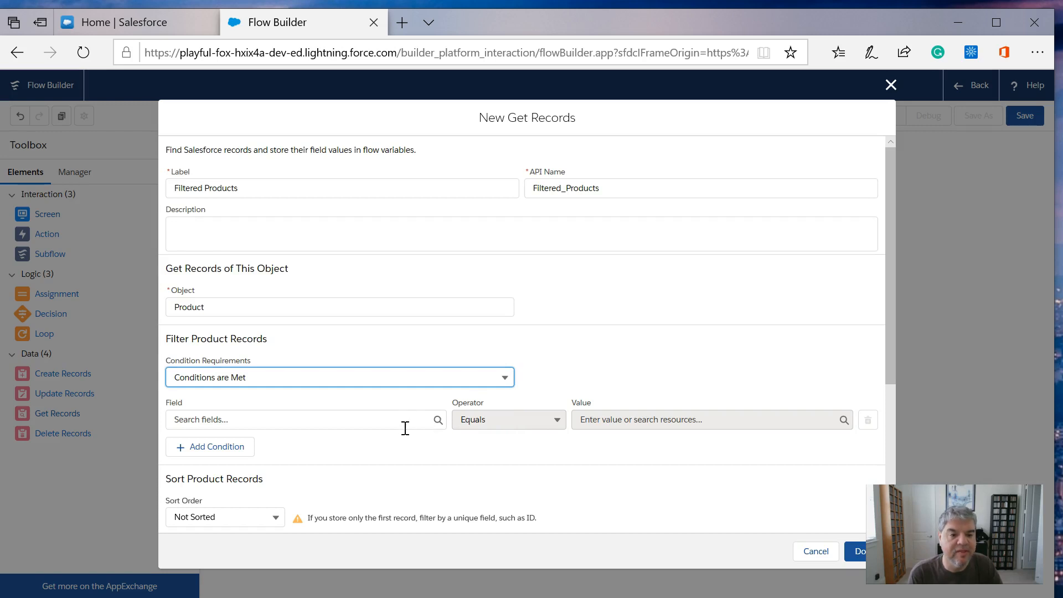
- Set the filter condition's field to Name and its operator to Contains
{"action": "left_click", "coordinate": [440, 423]}
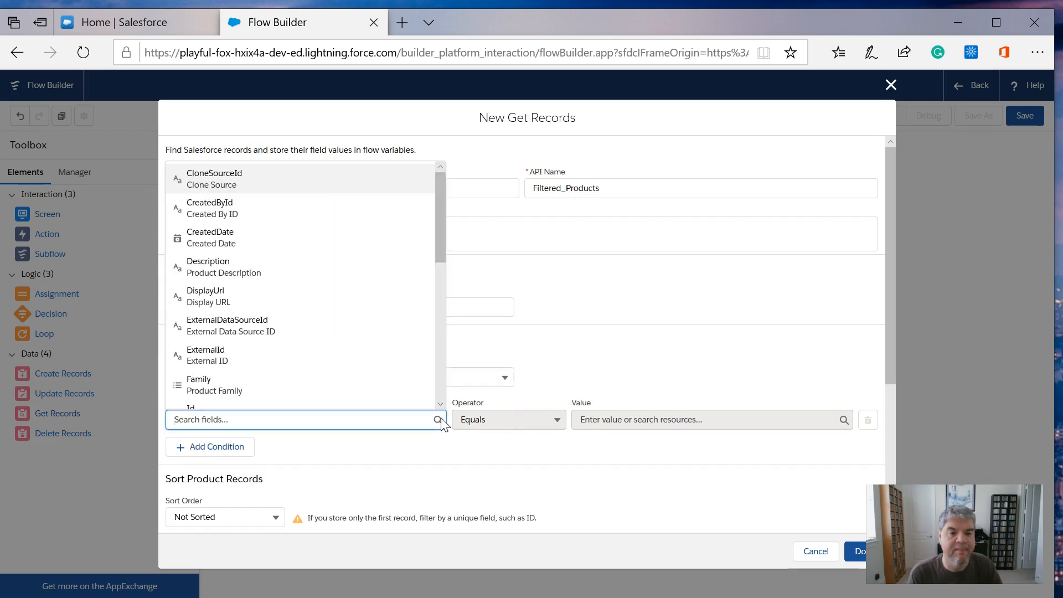
{"action": "left_click_drag", "start_coordinate": [442, 248], "coordinate": [443, 354]}
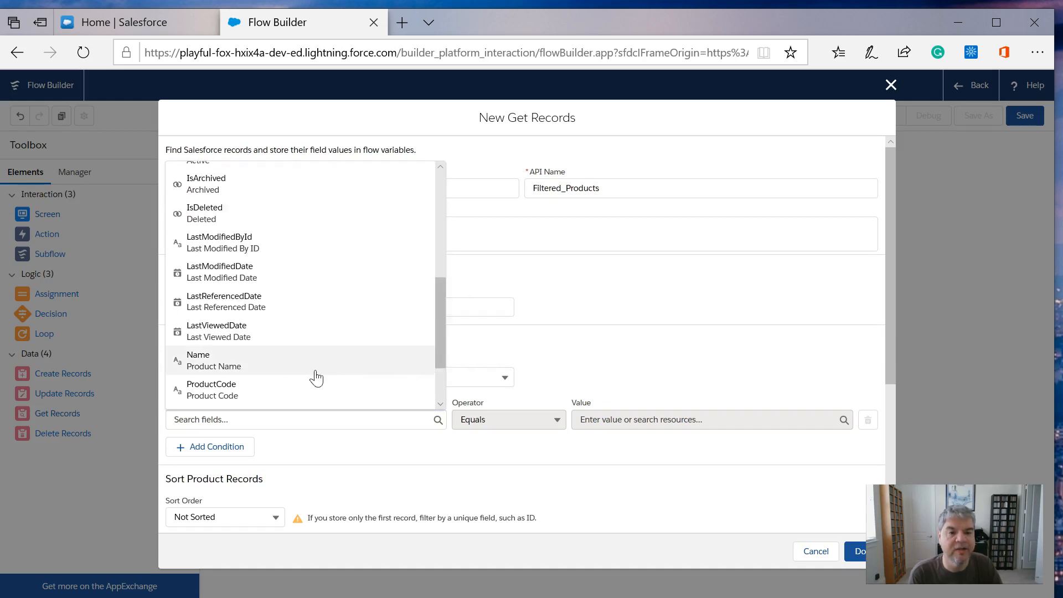
{"action": "left_click", "coordinate": [277, 367]}
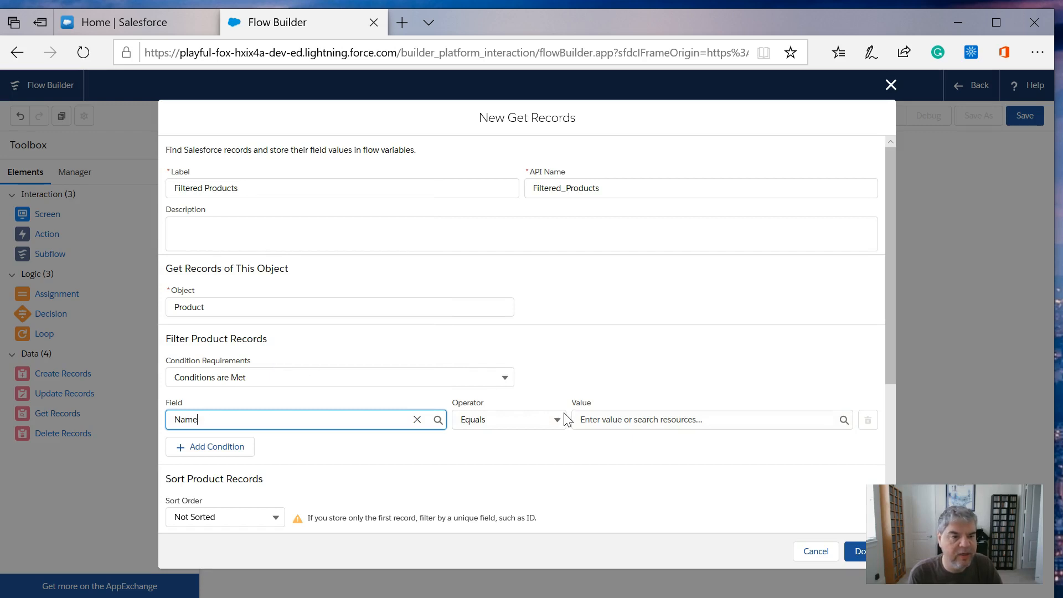
{"action": "left_click", "coordinate": [553, 422]}
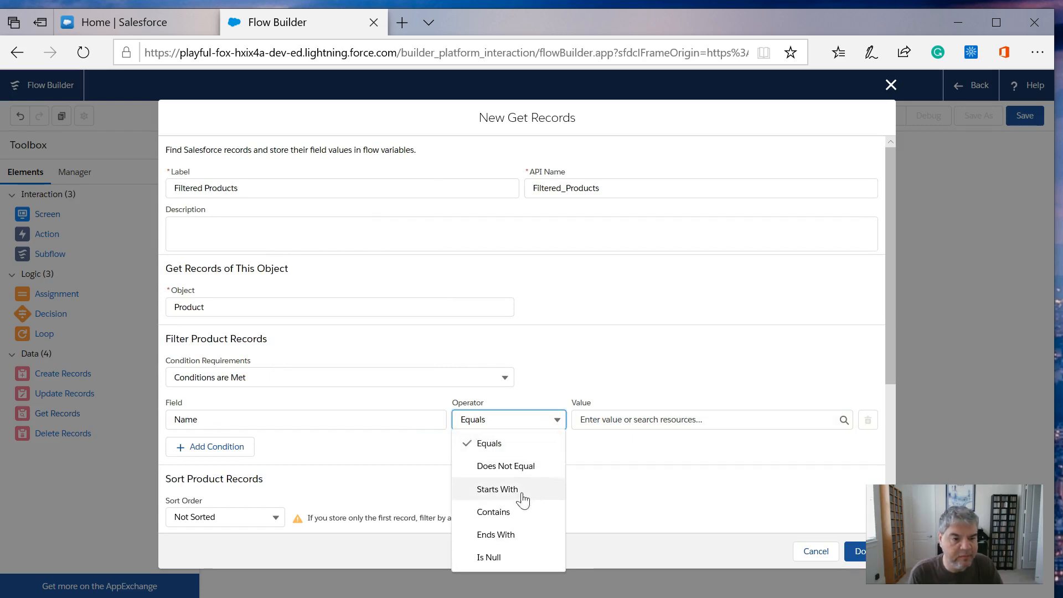
{"action": "left_click", "coordinate": [515, 512]}
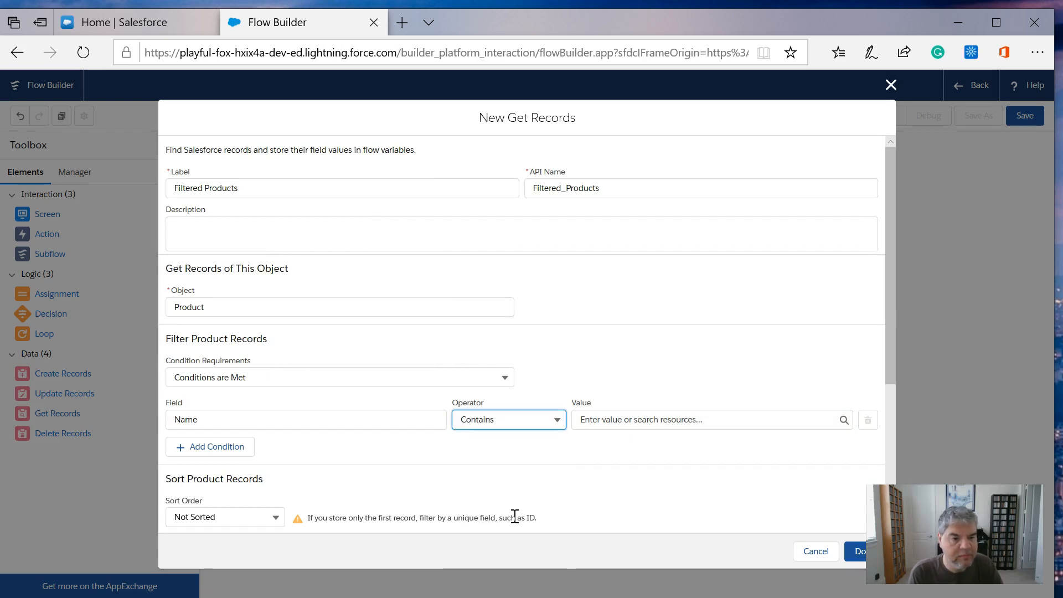
- Use the Product_Choice radio buttons component as the value of the Name filter condition
{"action": "left_click", "coordinate": [650, 420]}
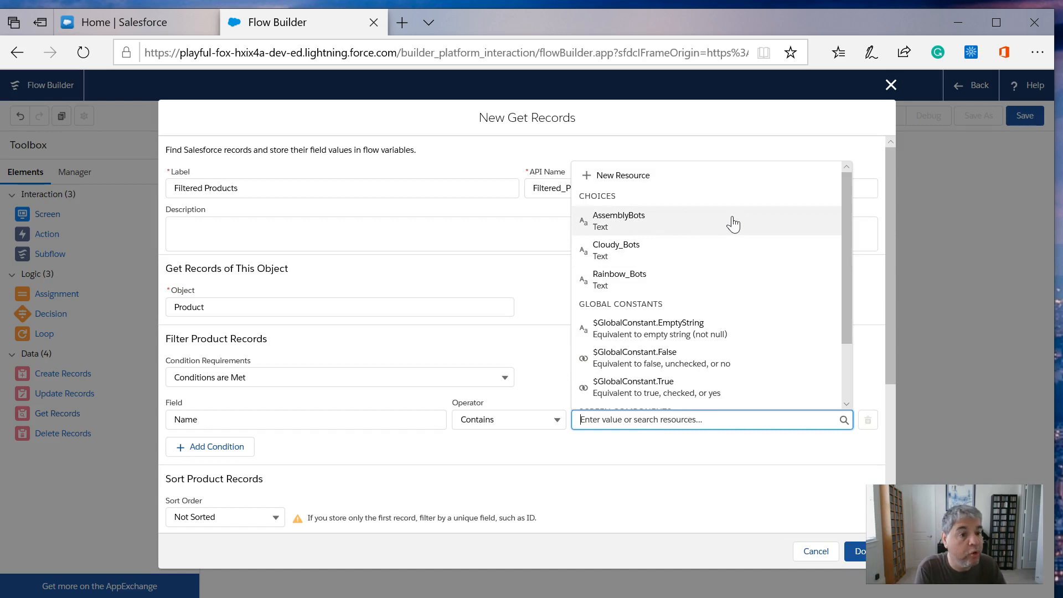
{"action": "left_click_drag", "start_coordinate": [847, 197], "coordinate": [845, 286]}
{"action": "left_click", "coordinate": [859, 285]}
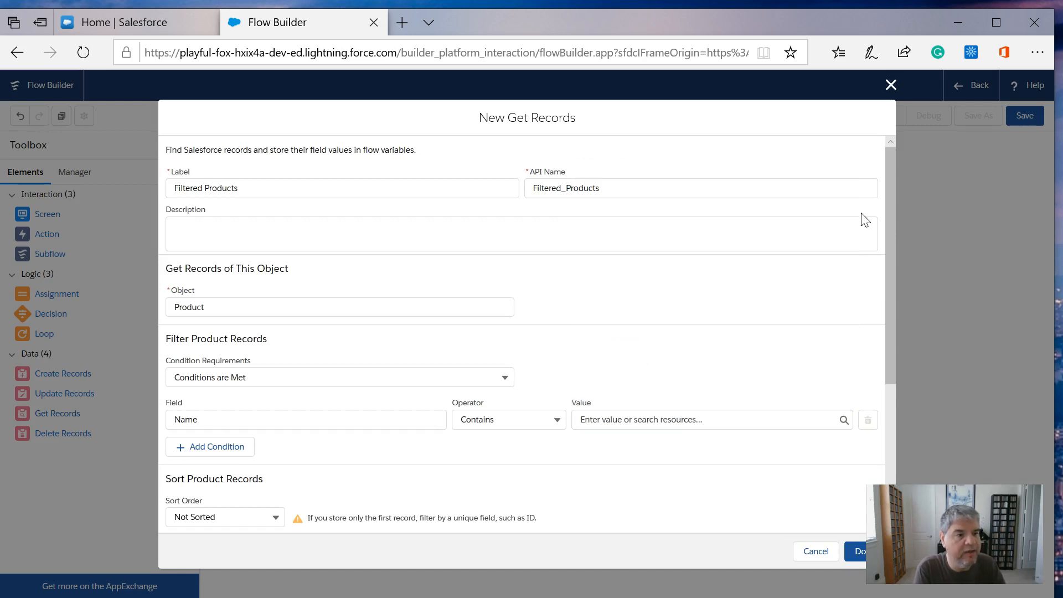
{"action": "left_click", "coordinate": [844, 419]}
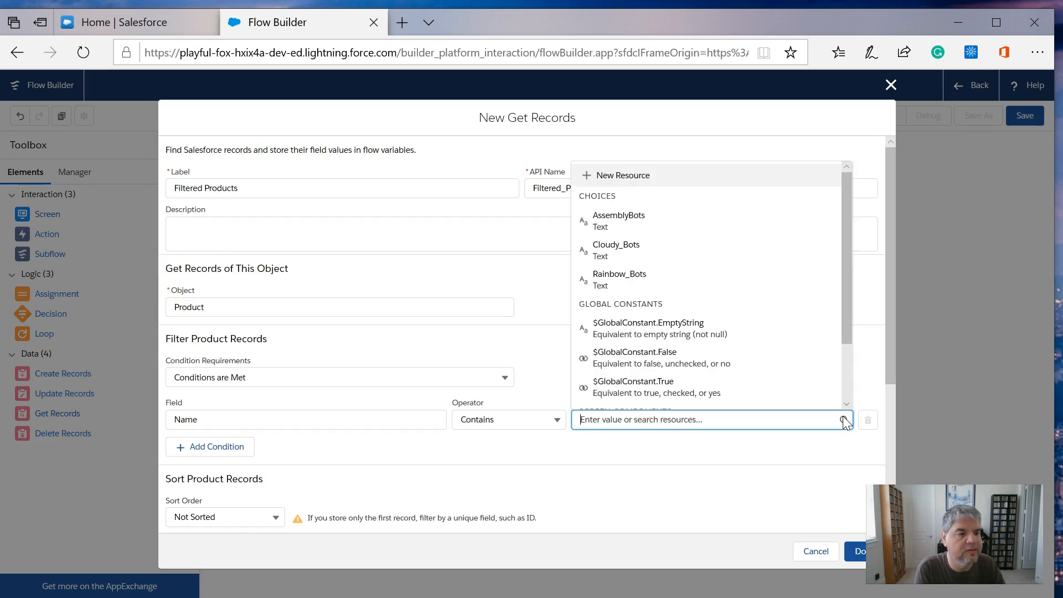
{"action": "left_click_drag", "start_coordinate": [846, 320], "coordinate": [842, 390]}
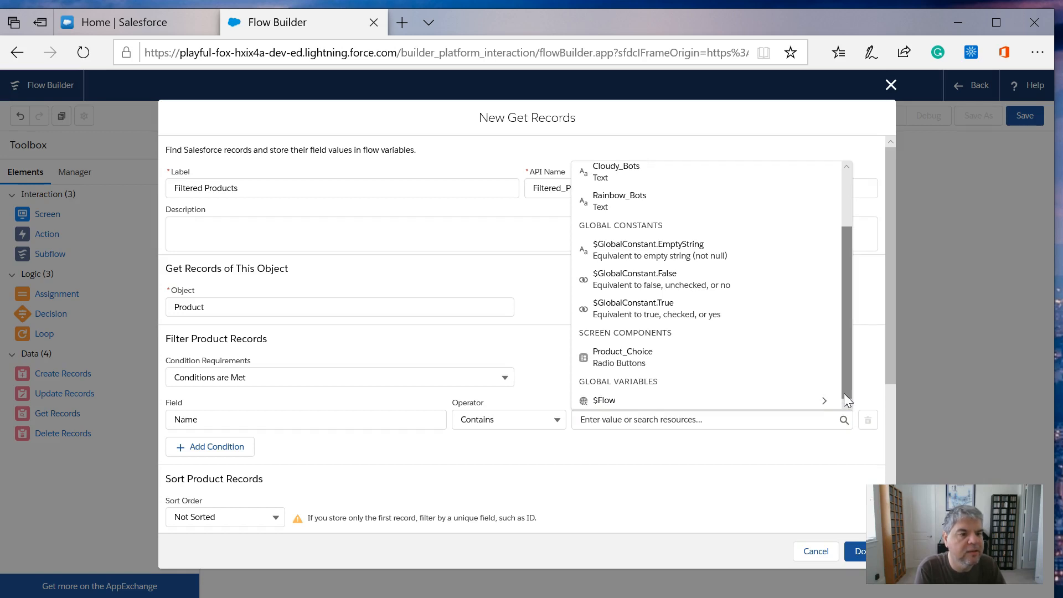
{"action": "left_click", "coordinate": [634, 367]}
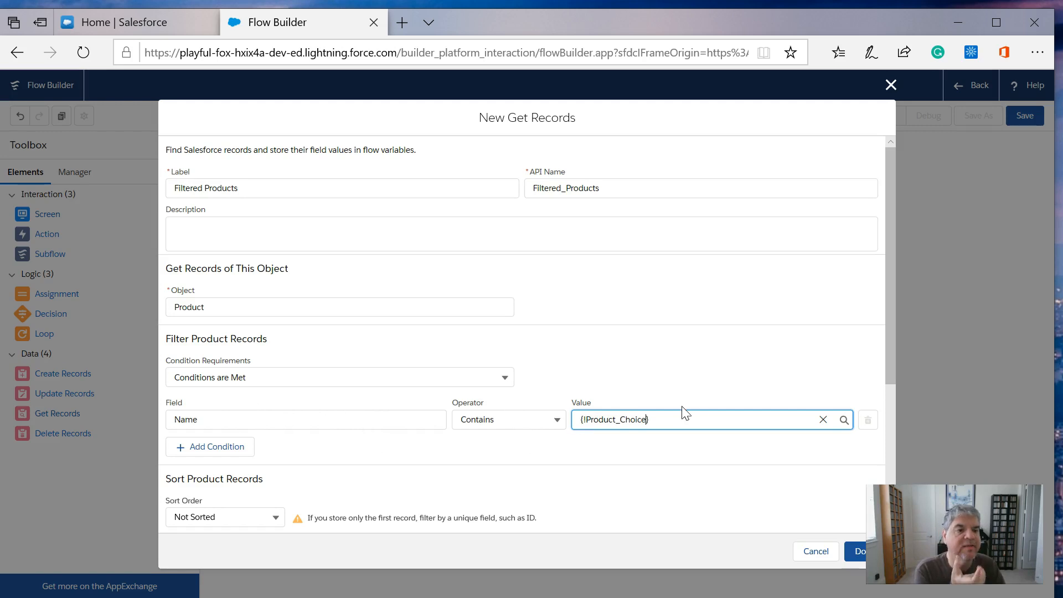
- Choose to store all records and start a new resource for the record collection variable
{"action": "left_click_drag", "start_coordinate": [888, 249], "coordinate": [885, 387]}
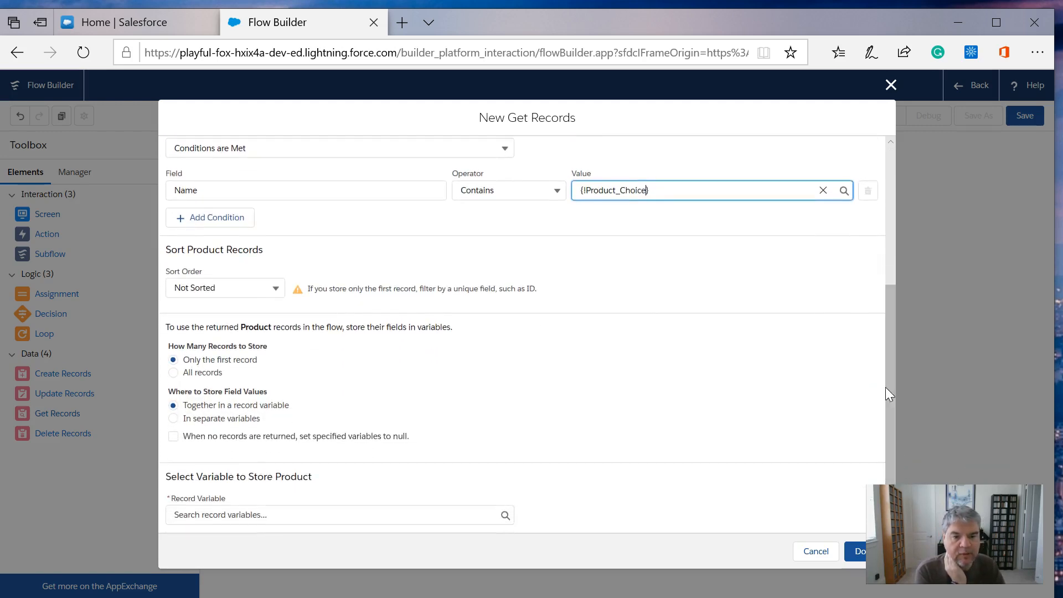
{"action": "left_click", "coordinate": [173, 372]}
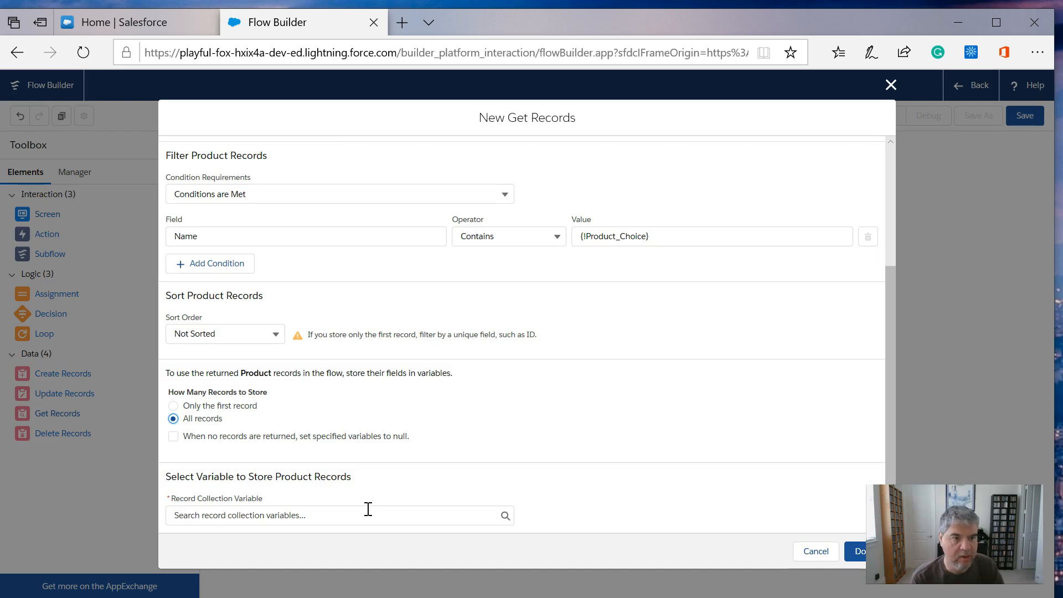
{"action": "left_click", "coordinate": [332, 518]}
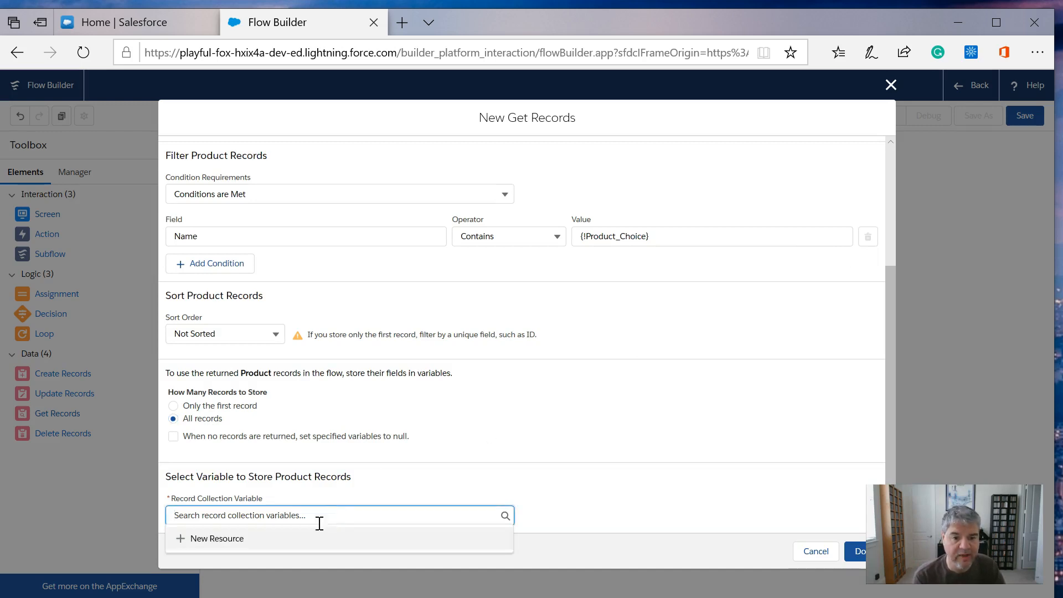
{"action": "left_click", "coordinate": [242, 539]}
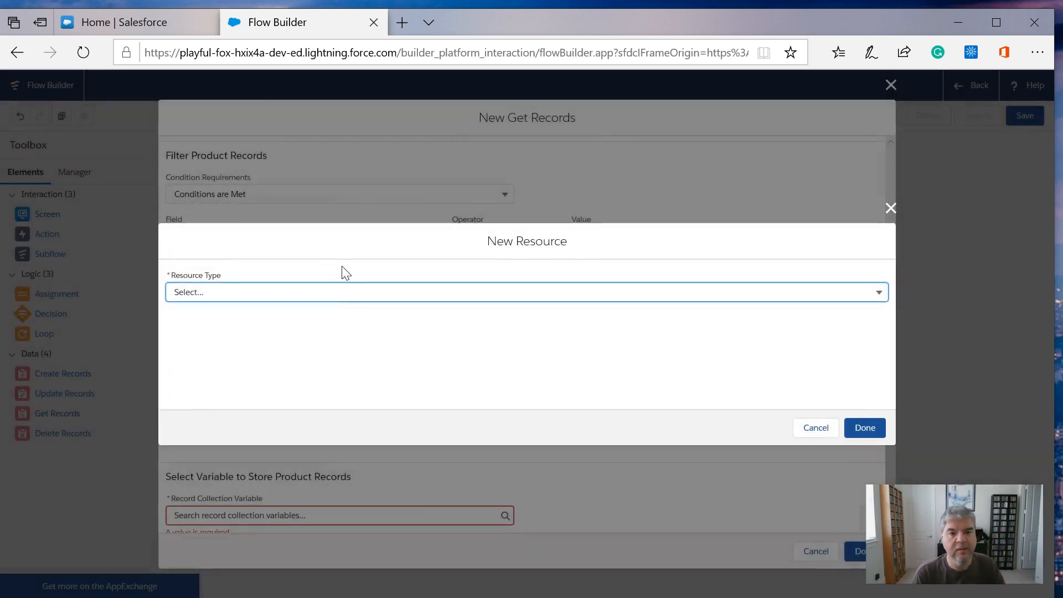
- Set the new resource's type to Variable and its API name to filterresults
{"action": "left_click", "coordinate": [347, 294]}
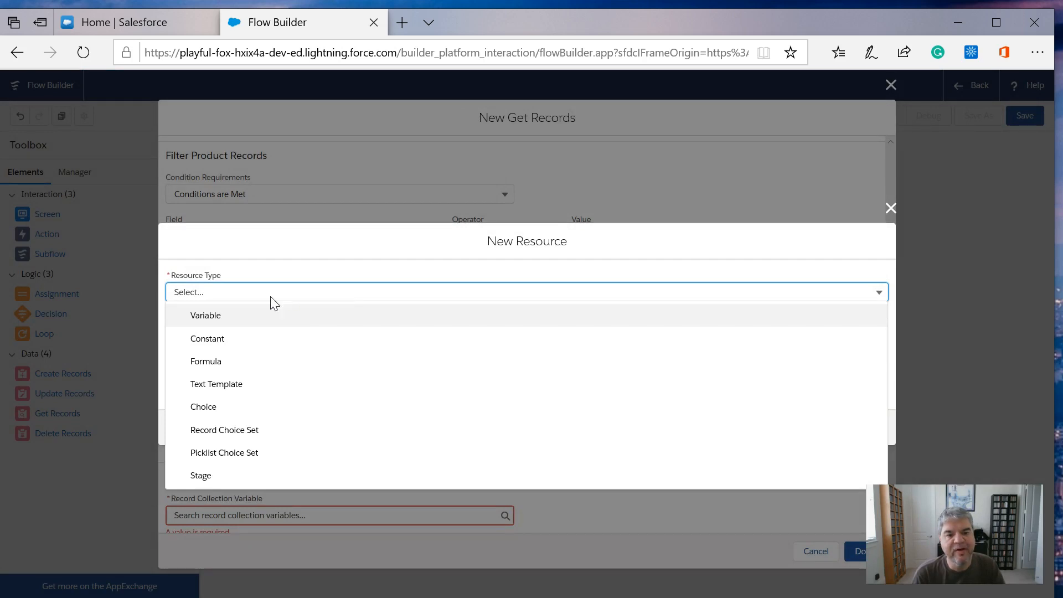
{"action": "left_click", "coordinate": [206, 316]}
{"action": "left_click", "coordinate": [209, 317]}
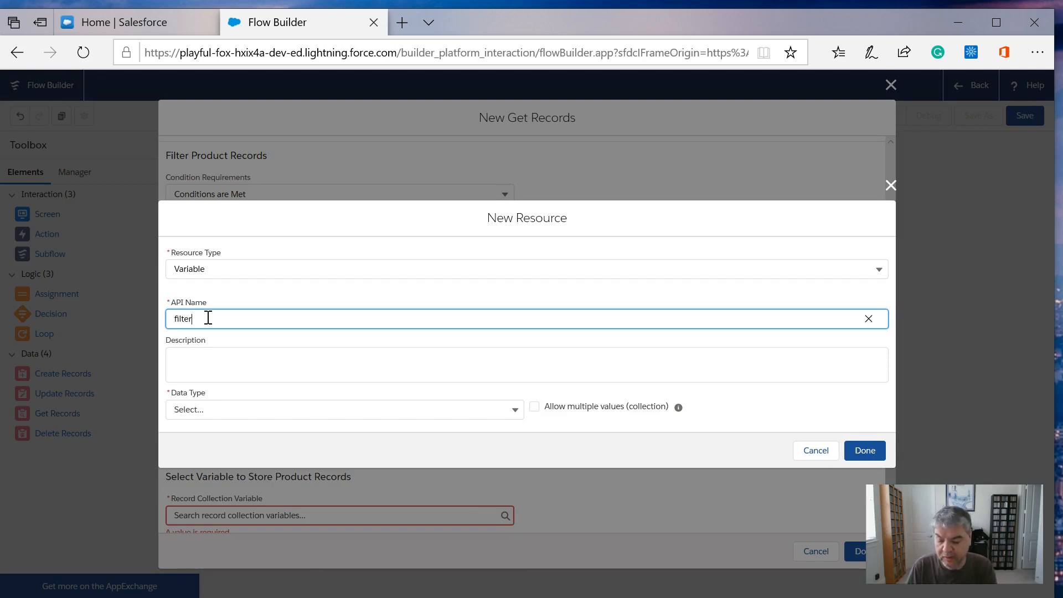
{"action": "key", "text": "Tab"}
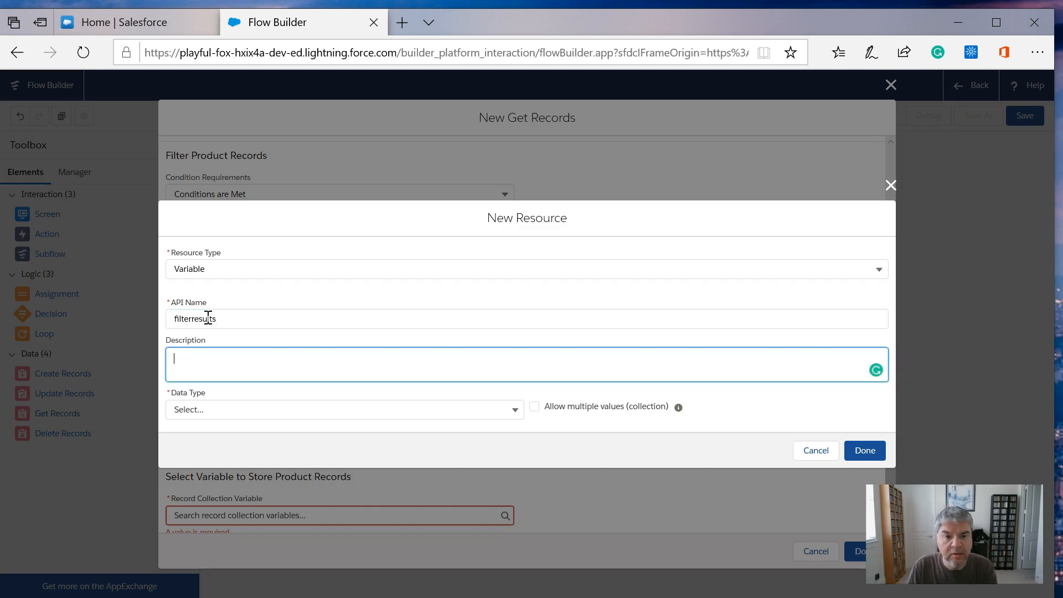
- Give the filterresults variable the data type Record, allow multiple values, set its object to Product, and finish the resource
{"action": "left_click", "coordinate": [215, 410]}
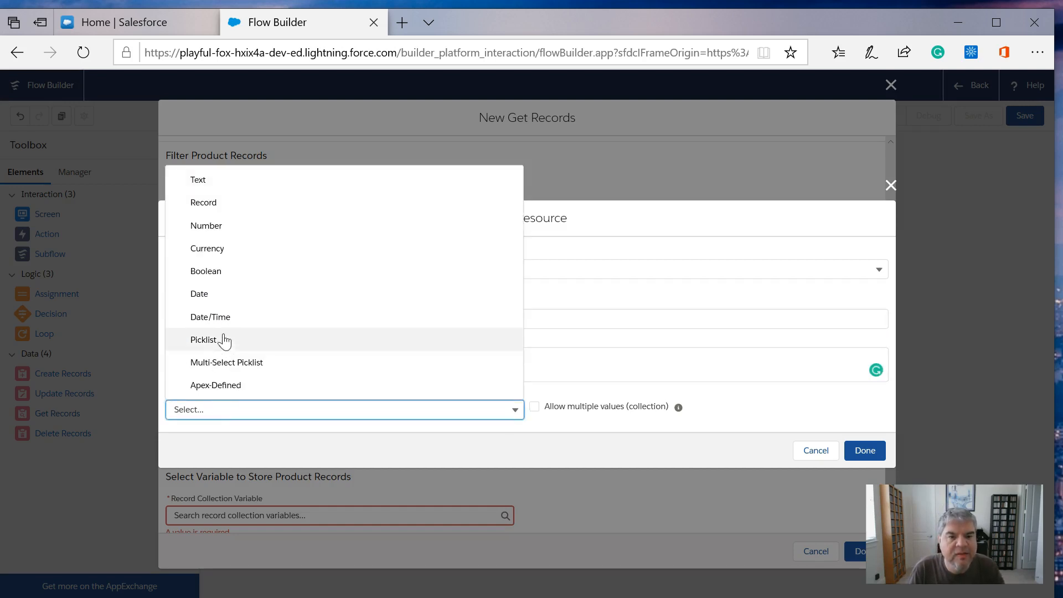
{"action": "left_click", "coordinate": [220, 208]}
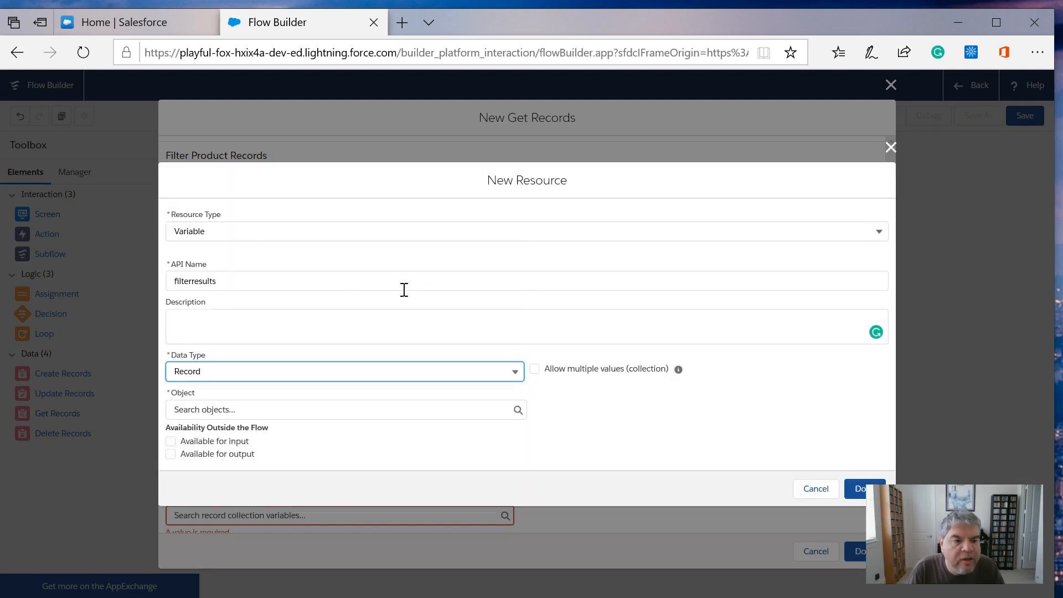
{"action": "left_click", "coordinate": [537, 372]}
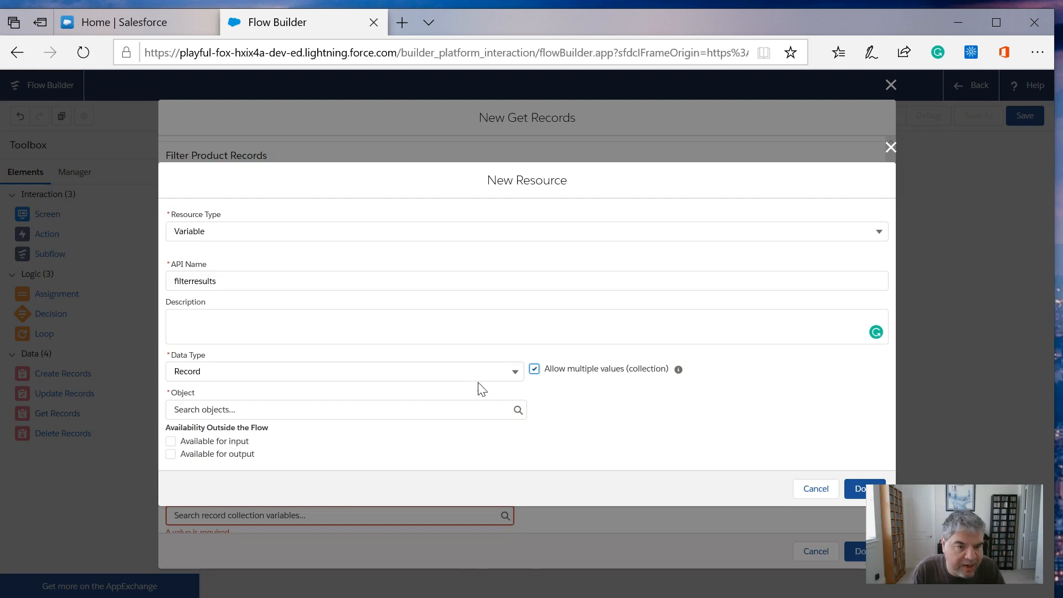
{"action": "left_click", "coordinate": [437, 413]}
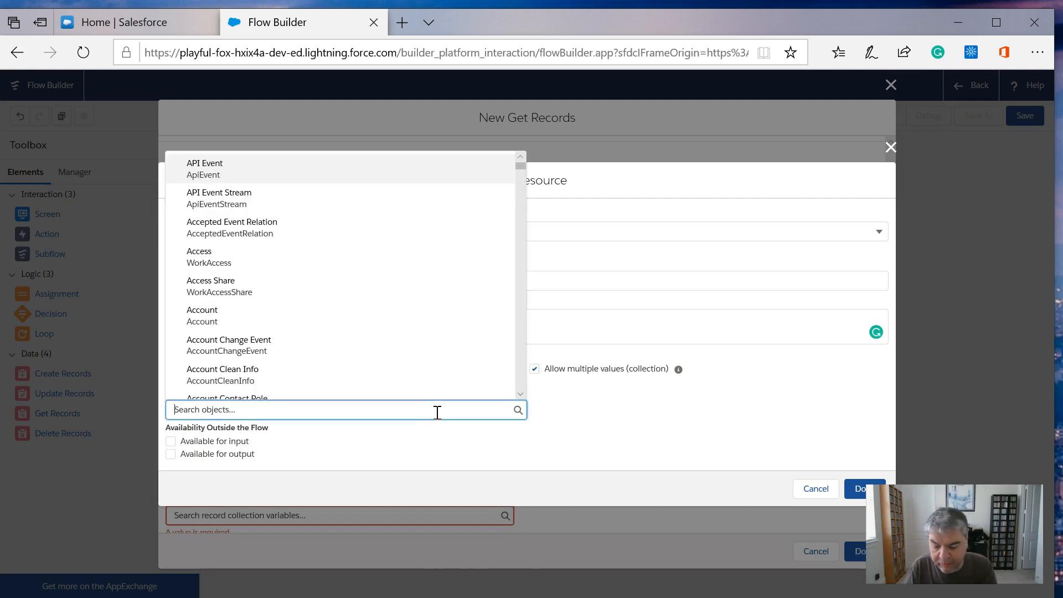
{"action": "type", "text": "prod"}
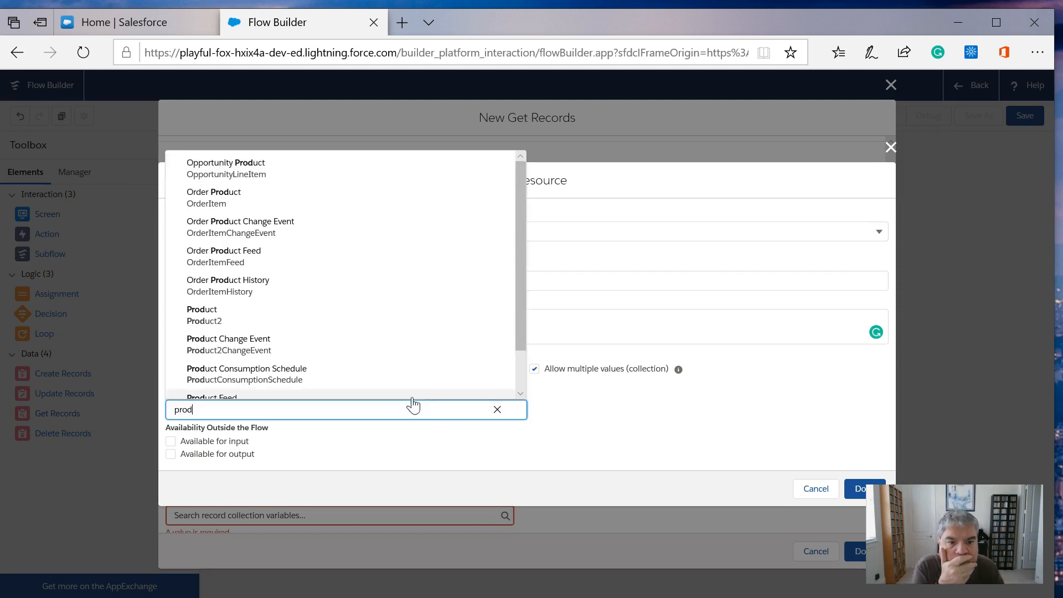
{"action": "left_click", "coordinate": [397, 315]}
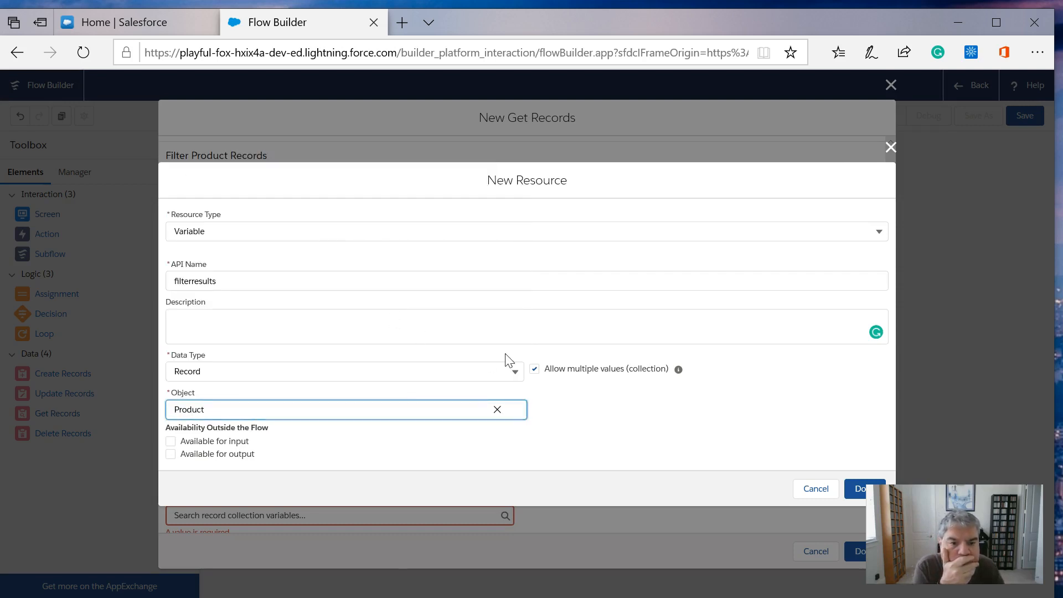
{"action": "left_click", "coordinate": [859, 489]}
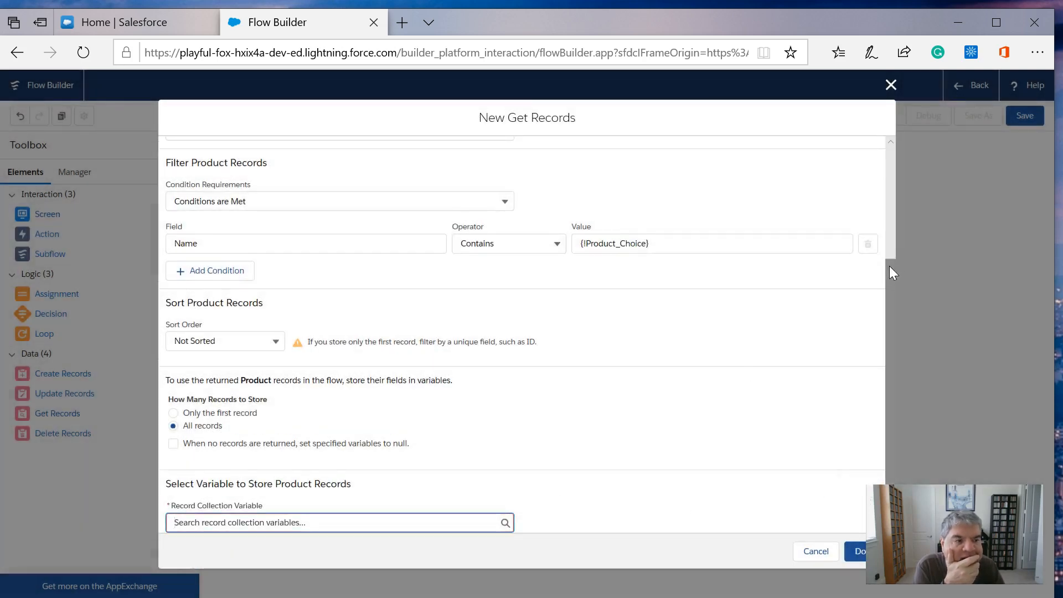
- Select filterresults as the record collection variable that stores the Product records
{"action": "left_click_drag", "start_coordinate": [889, 267], "coordinate": [897, 342]}
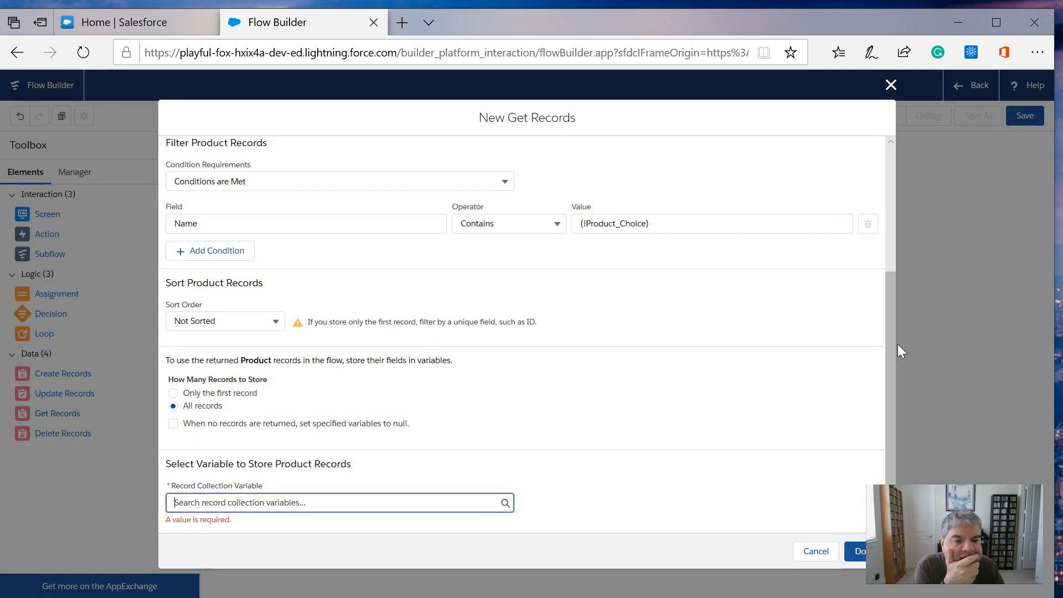
{"action": "left_click", "coordinate": [474, 502]}
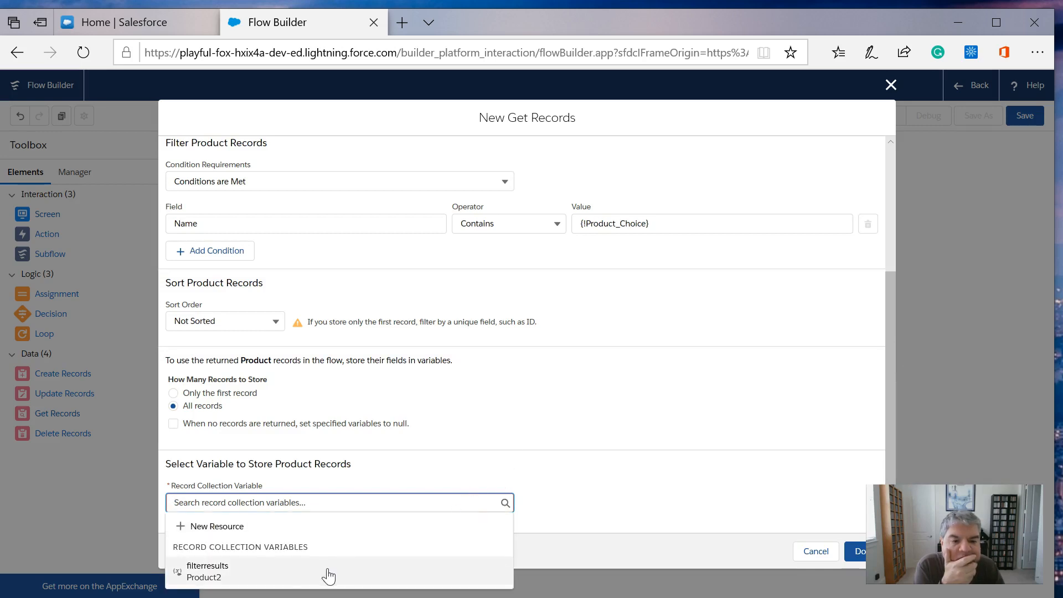
{"action": "left_click", "coordinate": [229, 573]}
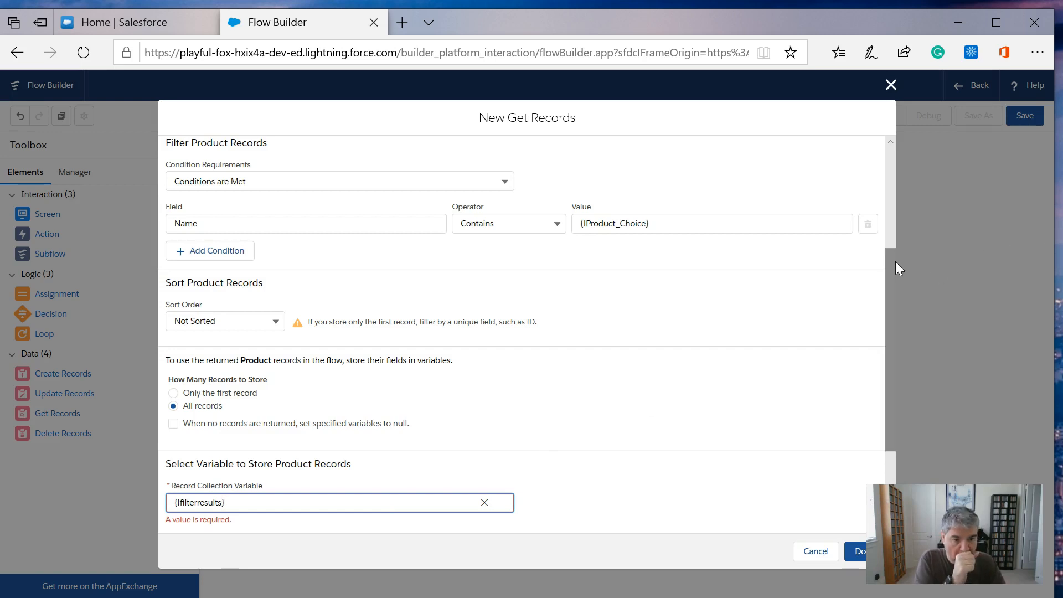
- Add the product's Name field to the fields stored in the variable and finish the Get Records element
{"action": "scroll", "coordinate": [890, 277], "scroll_direction": "down", "scroll_amount": 3}
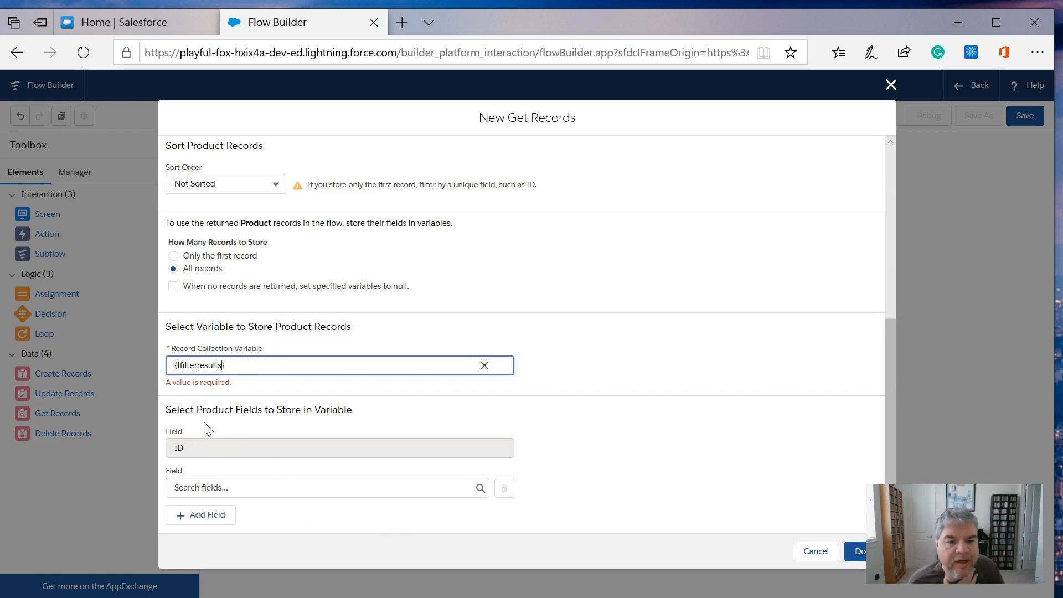
{"action": "left_click", "coordinate": [241, 487]}
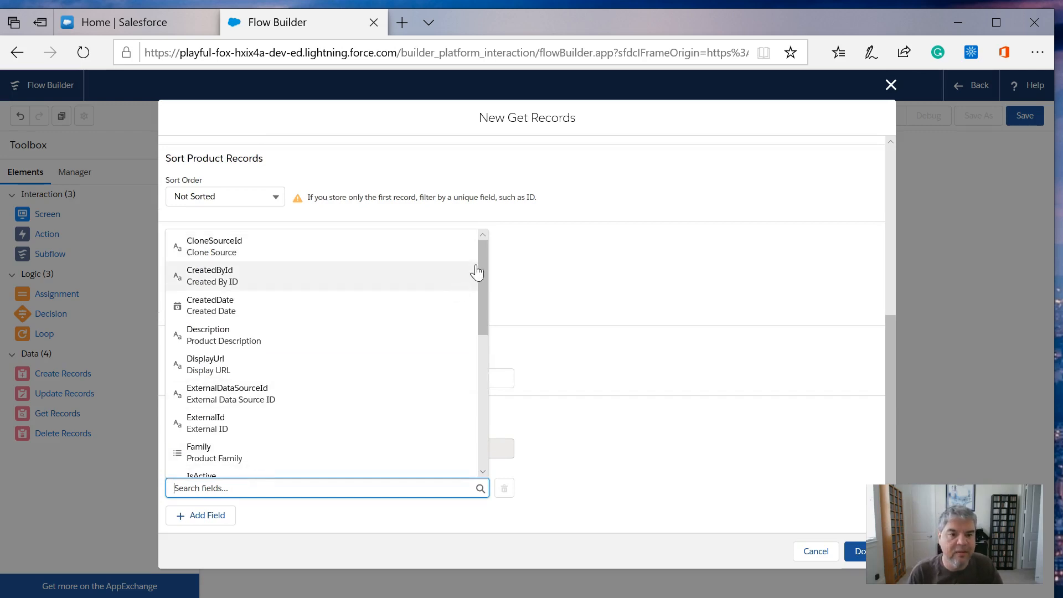
{"action": "left_click_drag", "start_coordinate": [483, 263], "coordinate": [491, 368]}
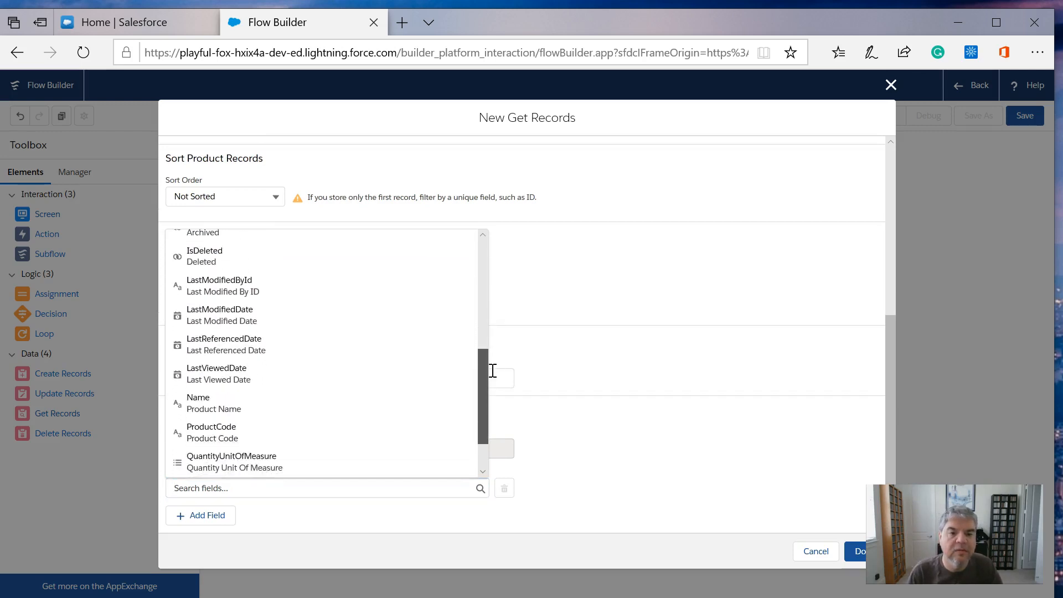
{"action": "left_click", "coordinate": [436, 375]}
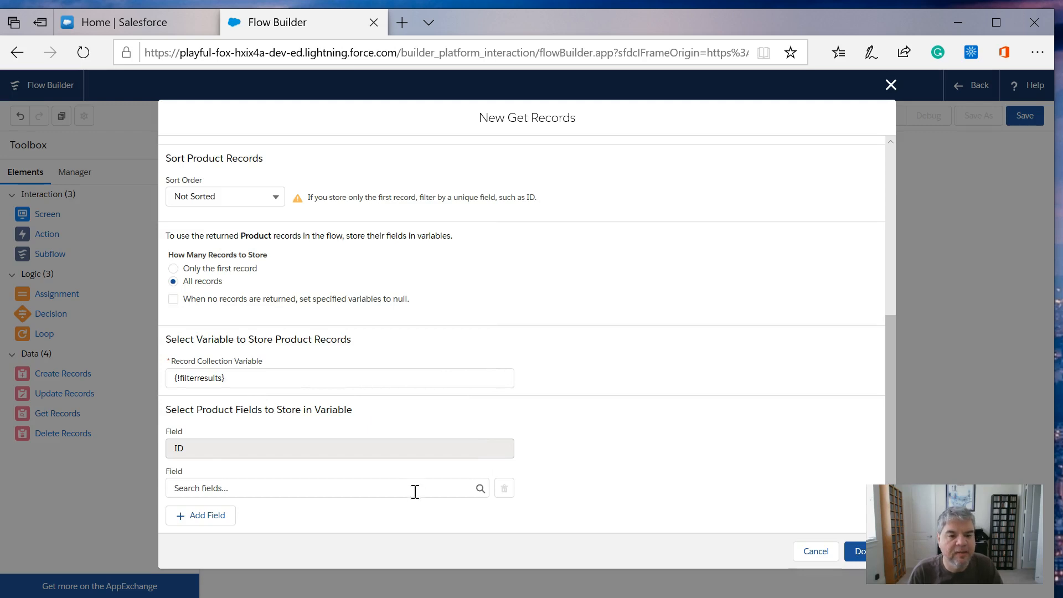
{"action": "left_click", "coordinate": [480, 489]}
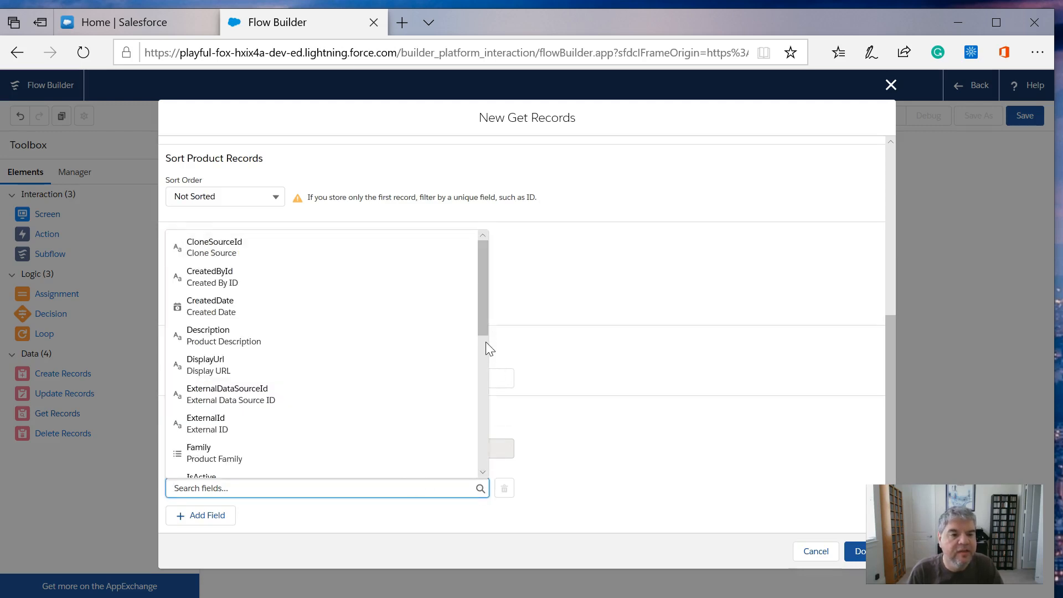
{"action": "left_click_drag", "start_coordinate": [482, 315], "coordinate": [482, 433]}
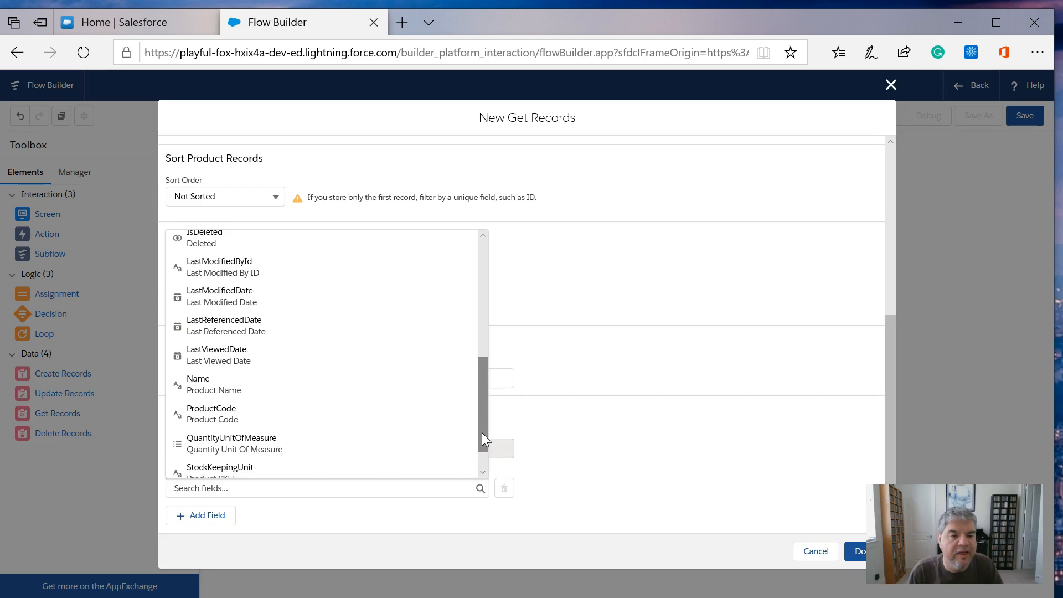
{"action": "left_click", "coordinate": [188, 382]}
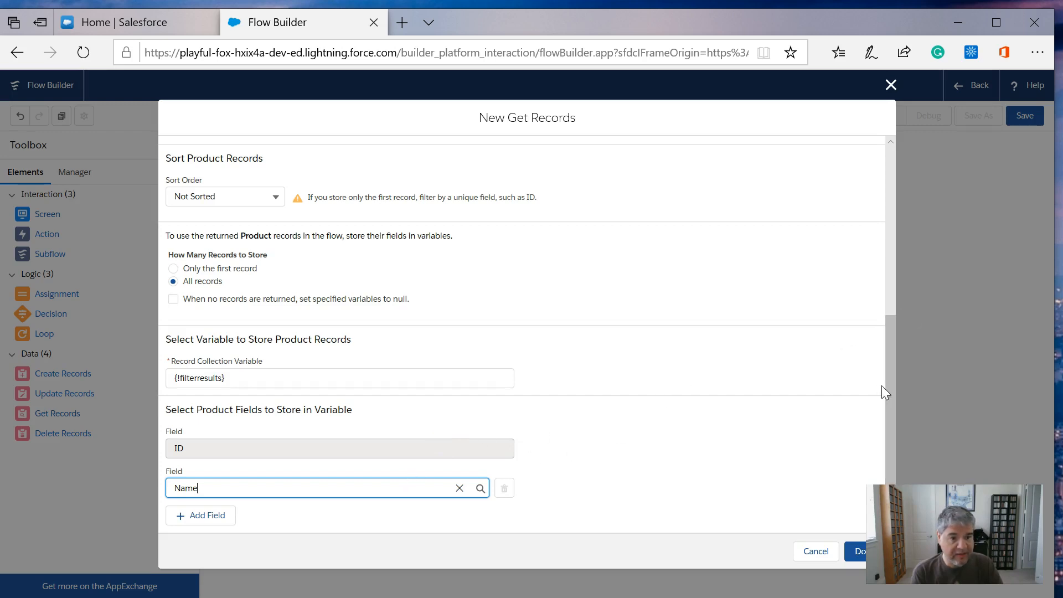
{"action": "left_click", "coordinate": [640, 457]}
{"action": "left_click", "coordinate": [852, 552]}
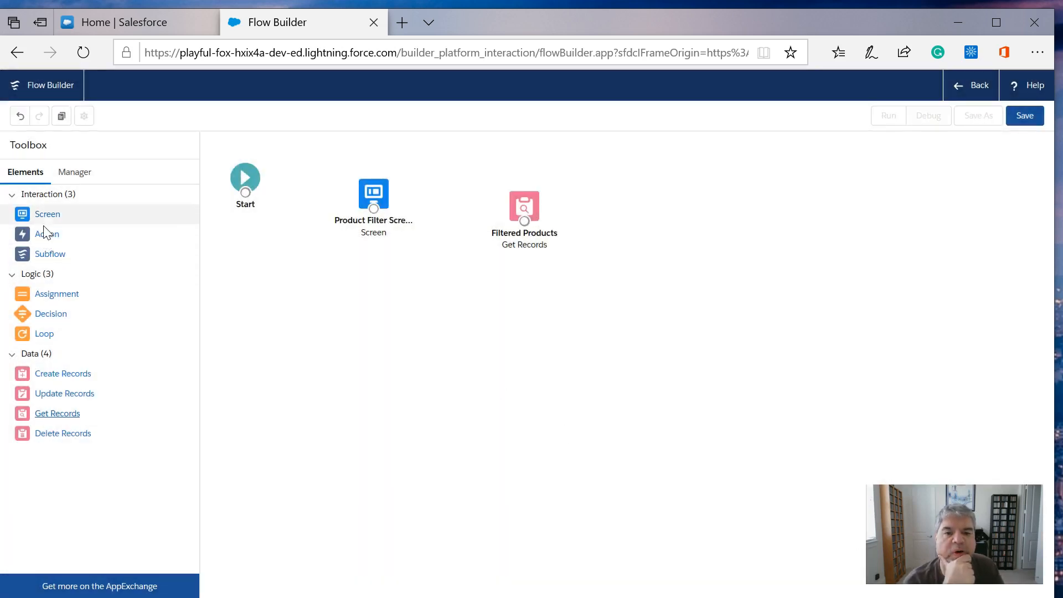
- Add a Screen element to the canvas beyond Filtered Products and label it Results
{"action": "left_click_drag", "start_coordinate": [44, 222], "coordinate": [642, 261]}
{"action": "left_click_drag", "start_coordinate": [666, 215], "coordinate": [662, 214]}
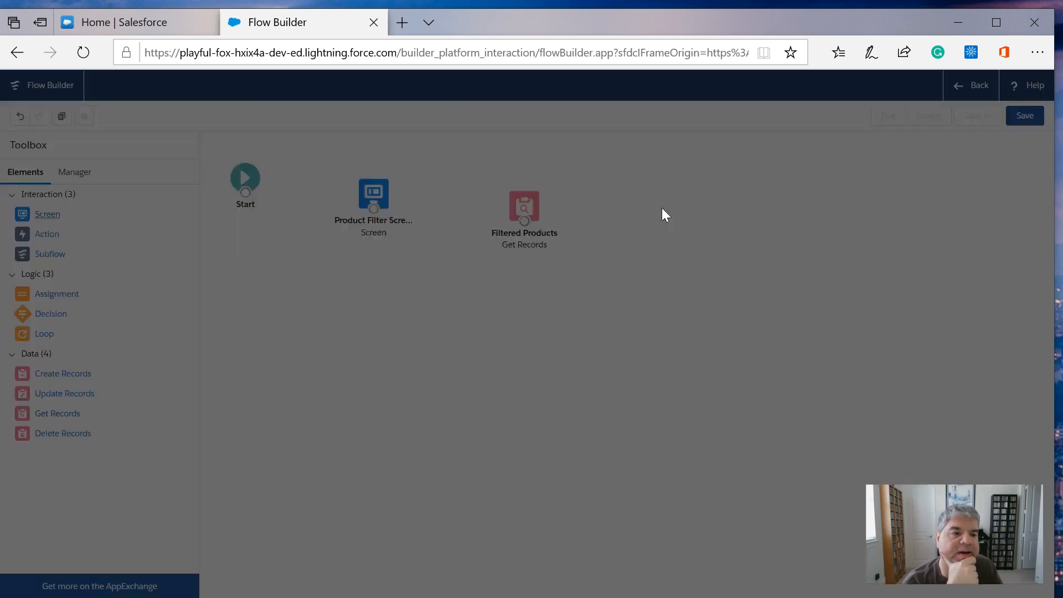
{"action": "left_click", "coordinate": [756, 222]}
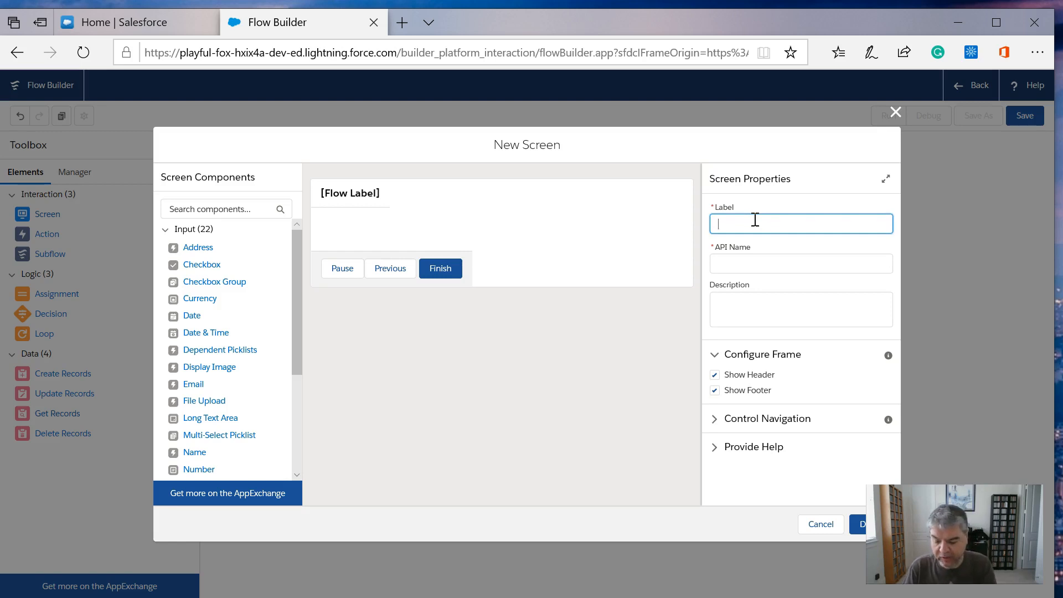
{"action": "type", "text": "Results"}
{"action": "key", "text": "Tab"}
{"action": "key", "text": "Tab"}
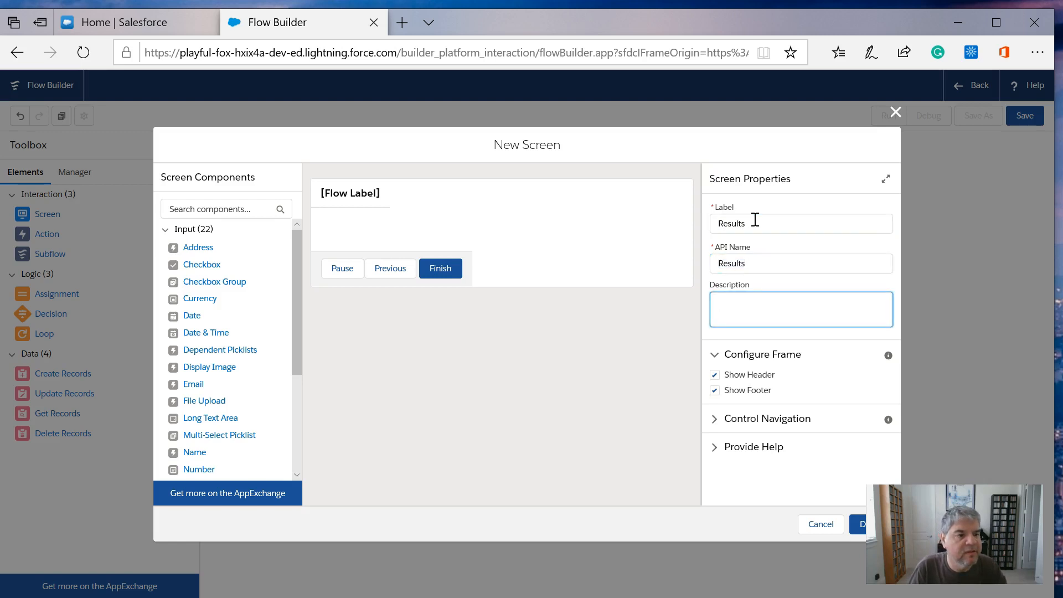
- Add a Display Text component to the Results screen with the API name displayedresults
{"action": "left_click_drag", "start_coordinate": [294, 270], "coordinate": [275, 436]}
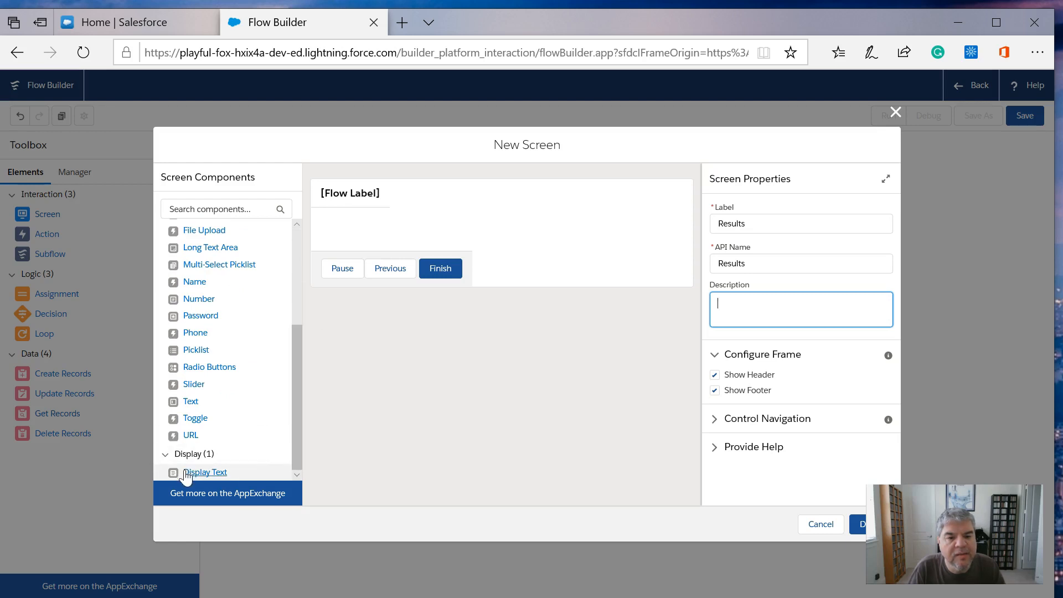
{"action": "left_click_drag", "start_coordinate": [194, 473], "coordinate": [347, 239]}
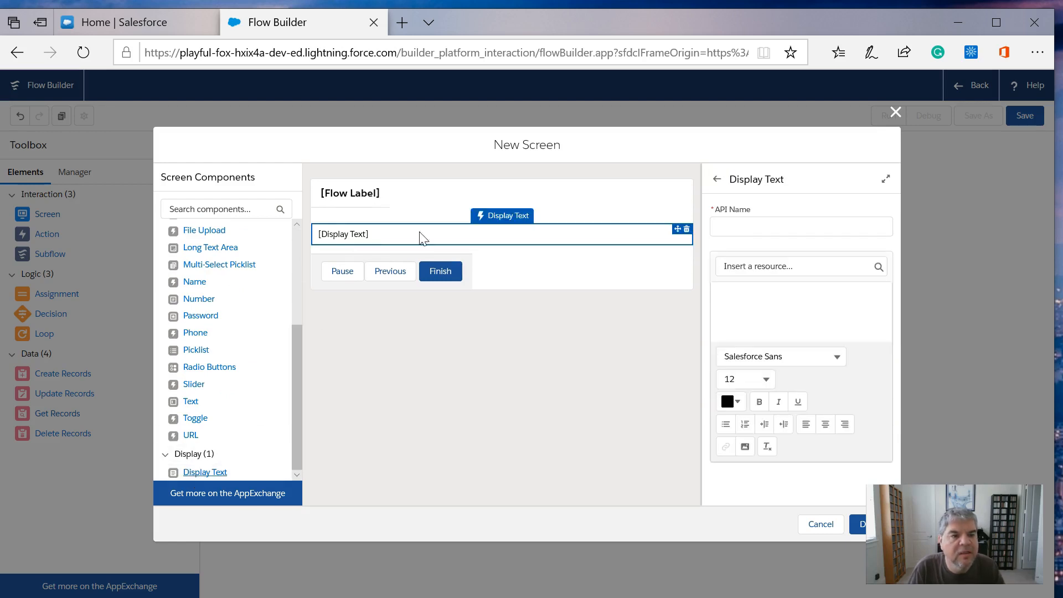
{"action": "left_click", "coordinate": [739, 227]}
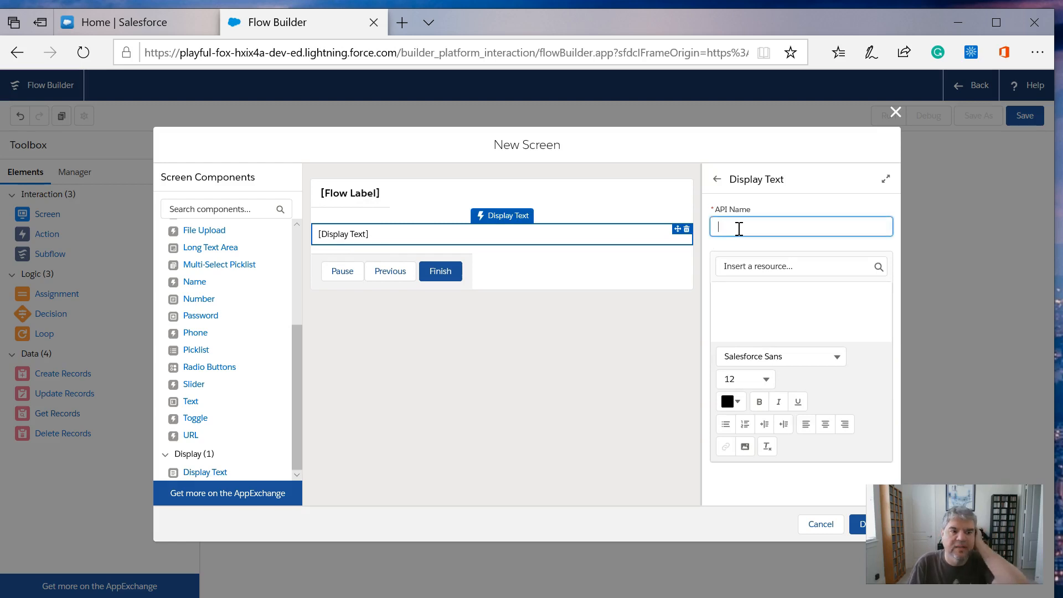
{"action": "type", "text": "dis"}
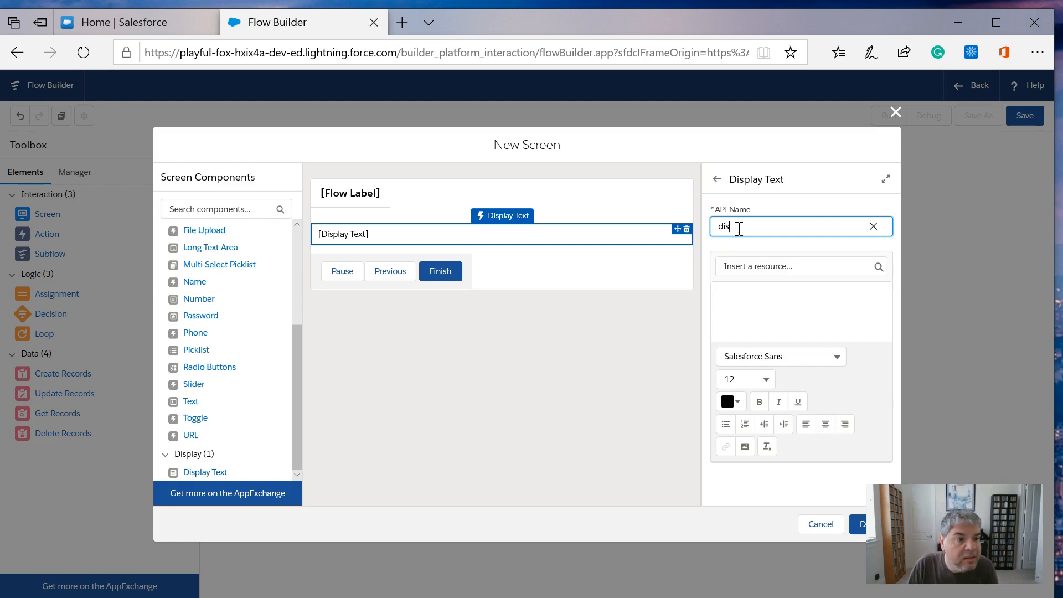
{"action": "type", "text": "opplaye"}
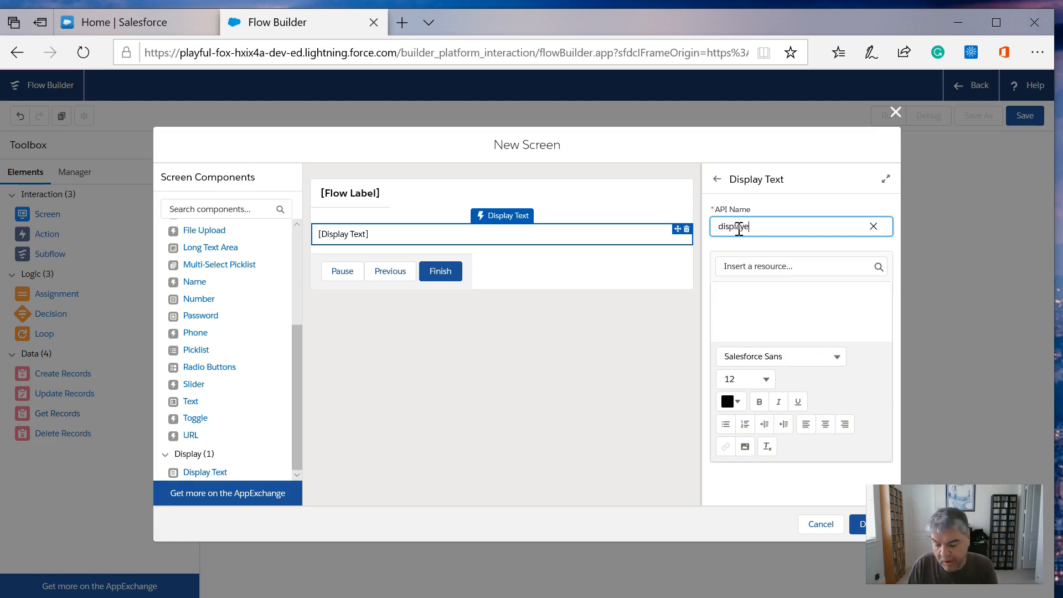
{"action": "type", "text": "dresults"}
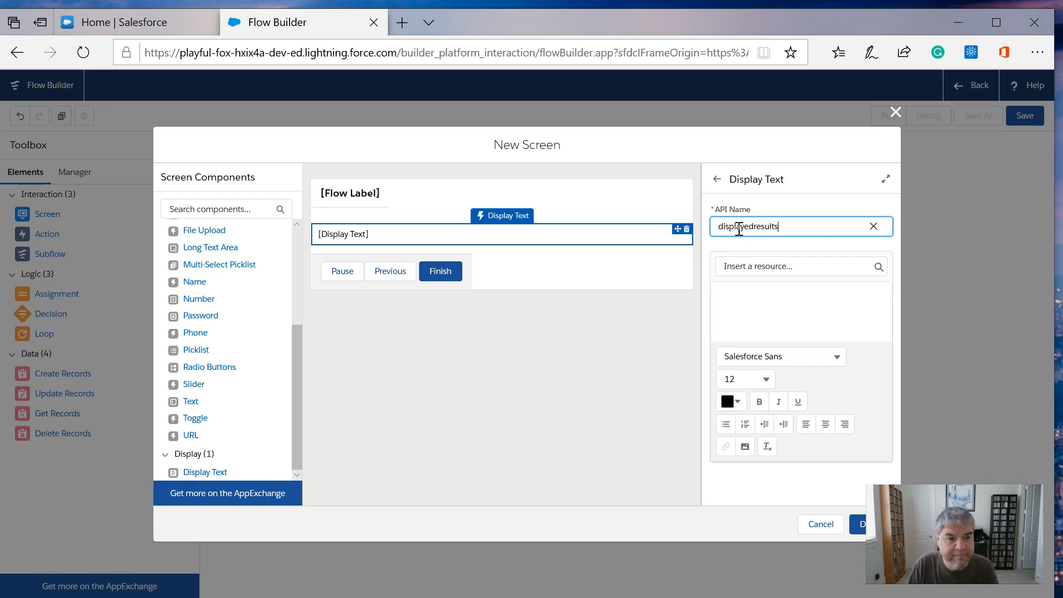
- Insert the filterresults collection variable as the display text's content and finish the Results screen
{"action": "left_click", "coordinate": [787, 301]}
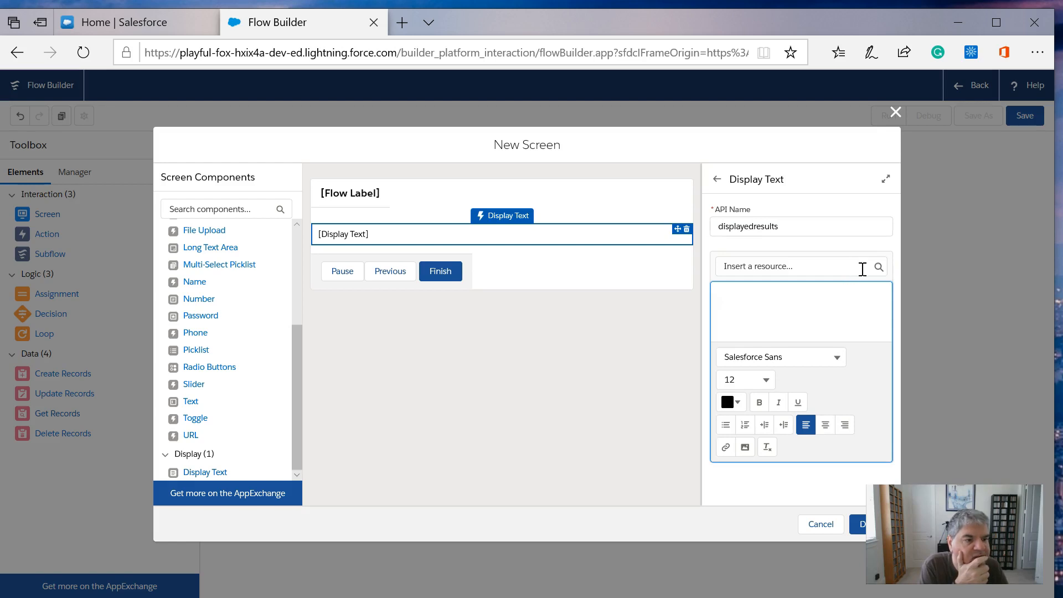
{"action": "left_click", "coordinate": [879, 268]}
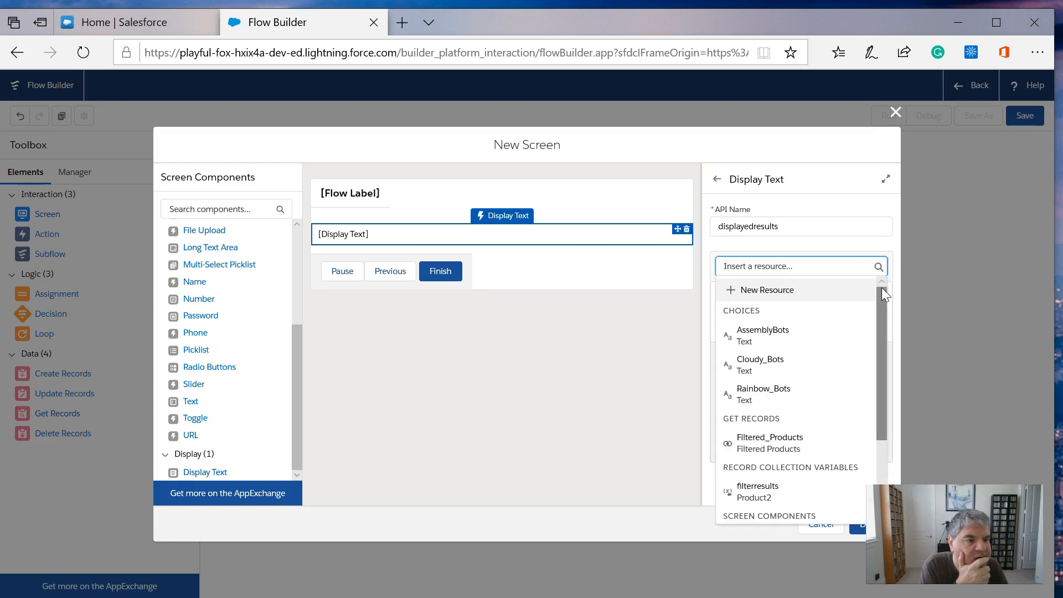
{"action": "left_click_drag", "start_coordinate": [882, 290], "coordinate": [882, 377]}
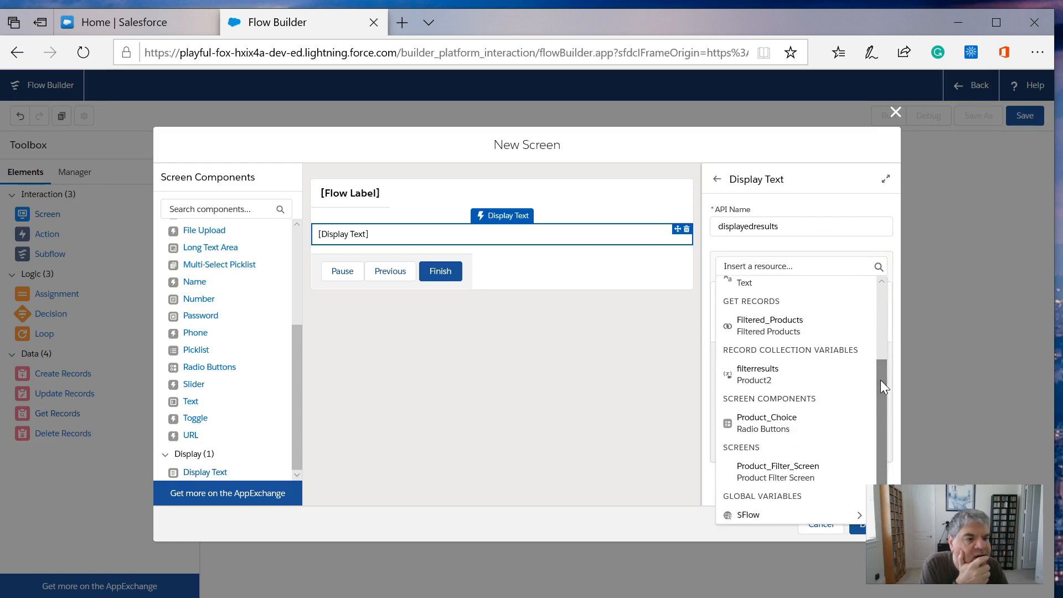
{"action": "left_click", "coordinate": [769, 381]}
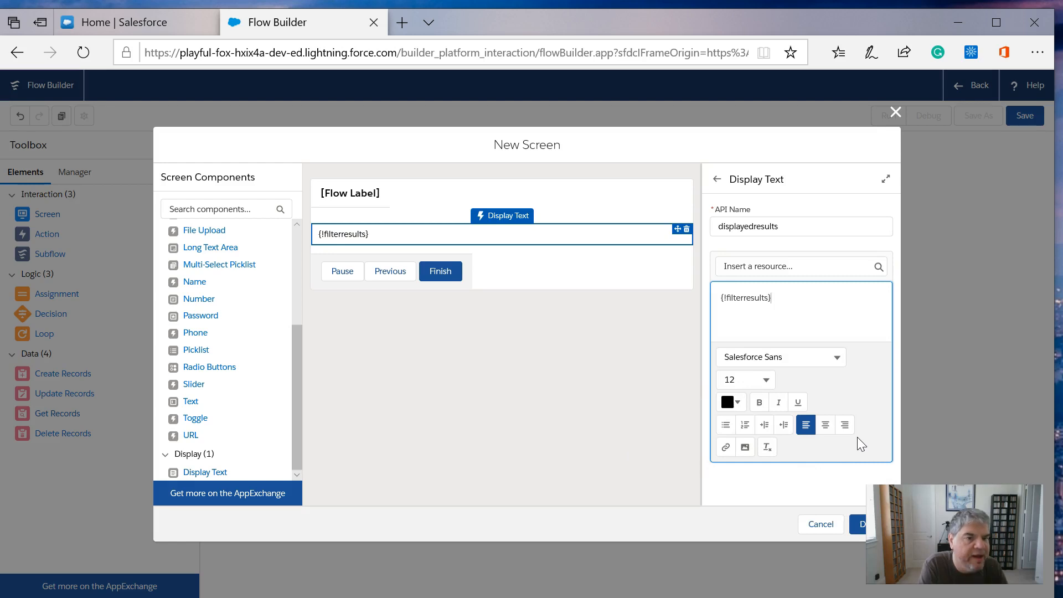
{"action": "left_click", "coordinate": [860, 524]}
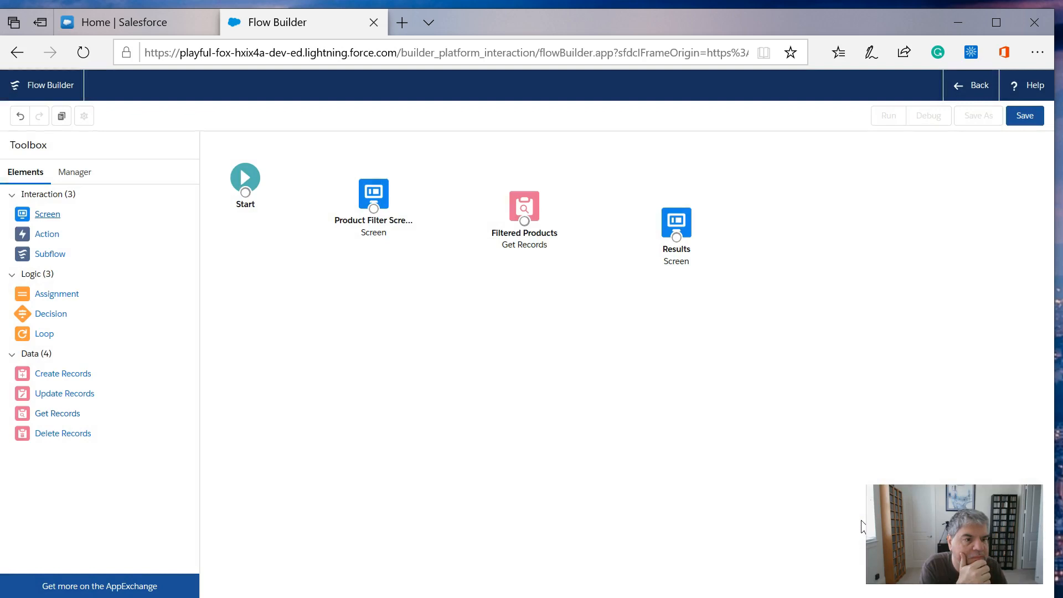
- Connect Start, the product filter screen, Filtered Products and Results in that order, and save the flow as a Screen Flow labelled Product Filter List
{"action": "left_click_drag", "start_coordinate": [244, 194], "coordinate": [677, 242]}
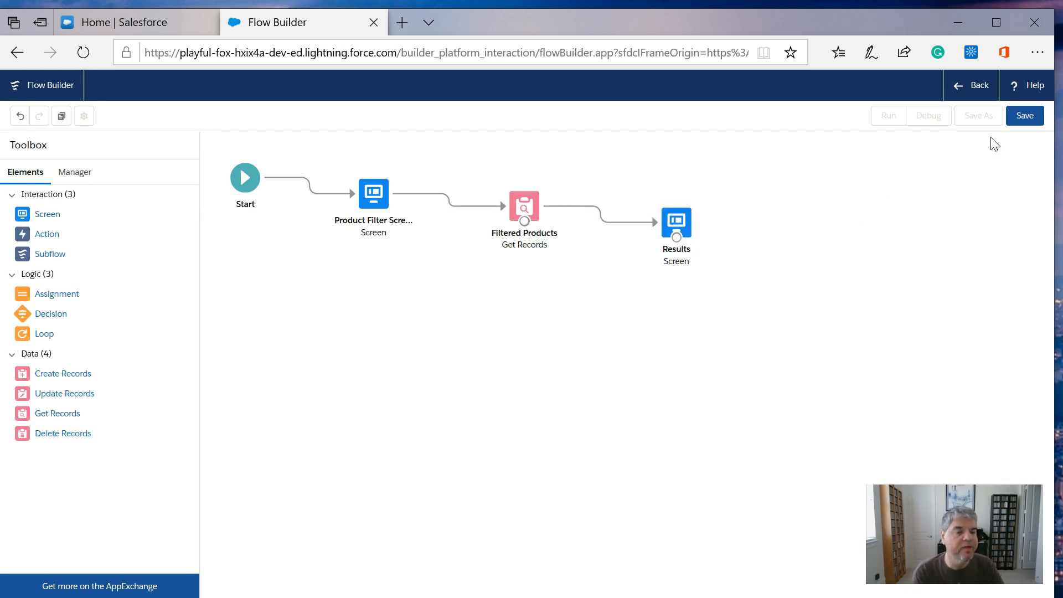
{"action": "left_click", "coordinate": [1024, 116]}
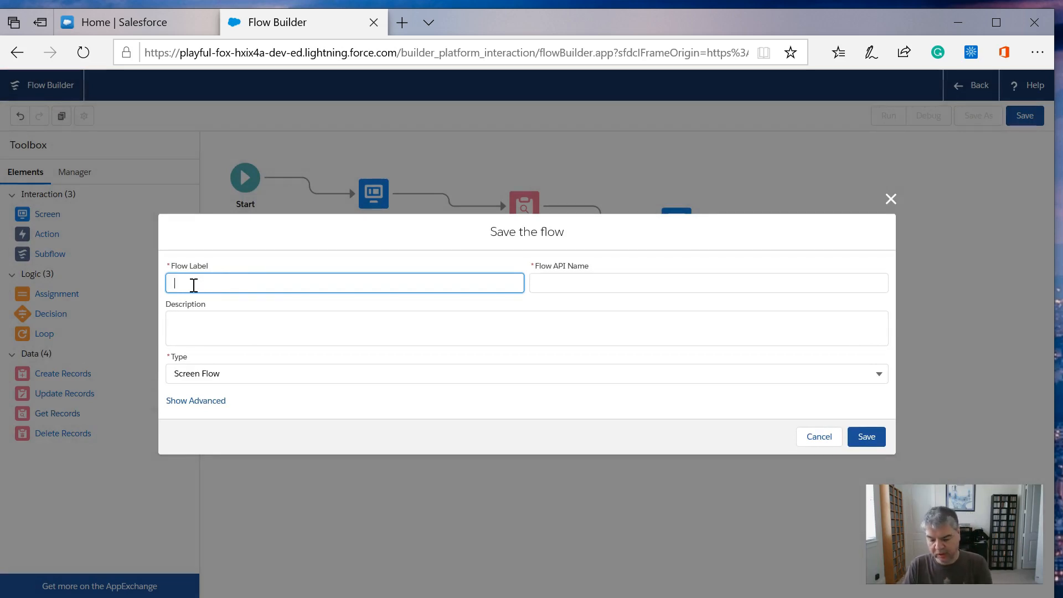
{"action": "type", "text": "Product Filter List"}
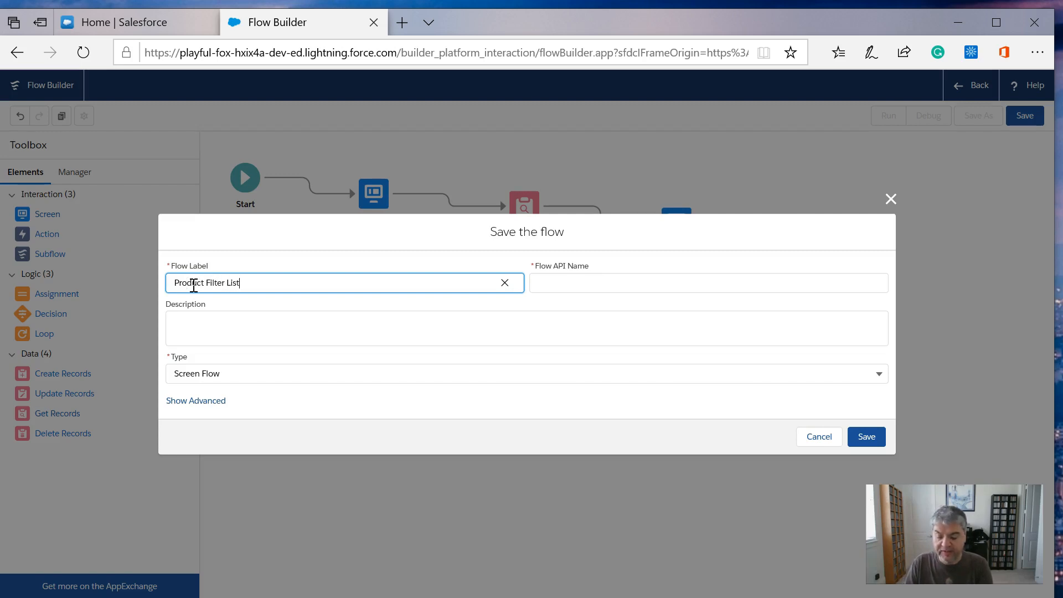
{"action": "key", "text": "Tab"}
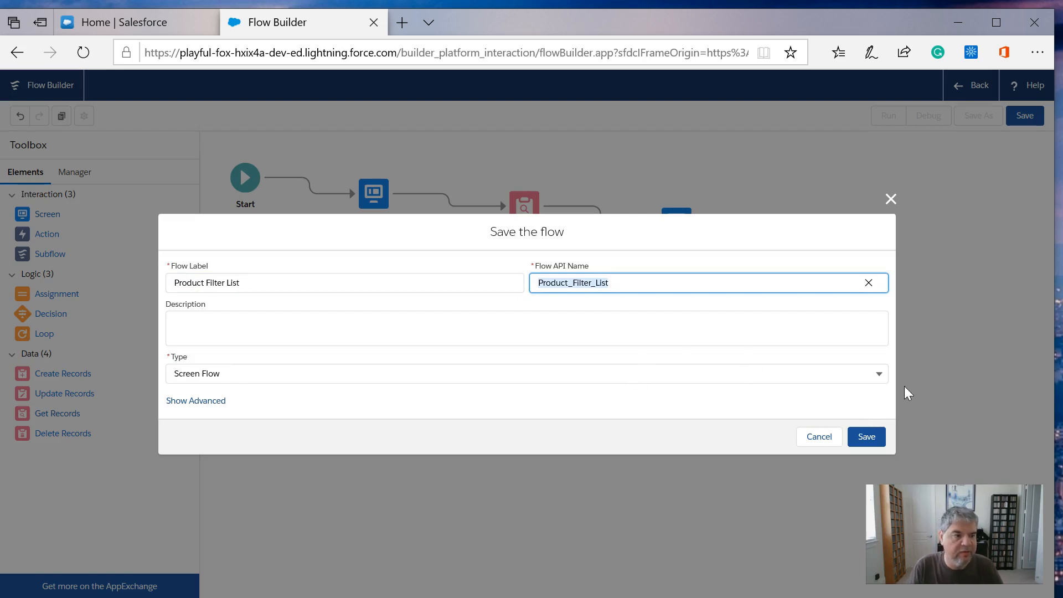
{"action": "left_click", "coordinate": [879, 374]}
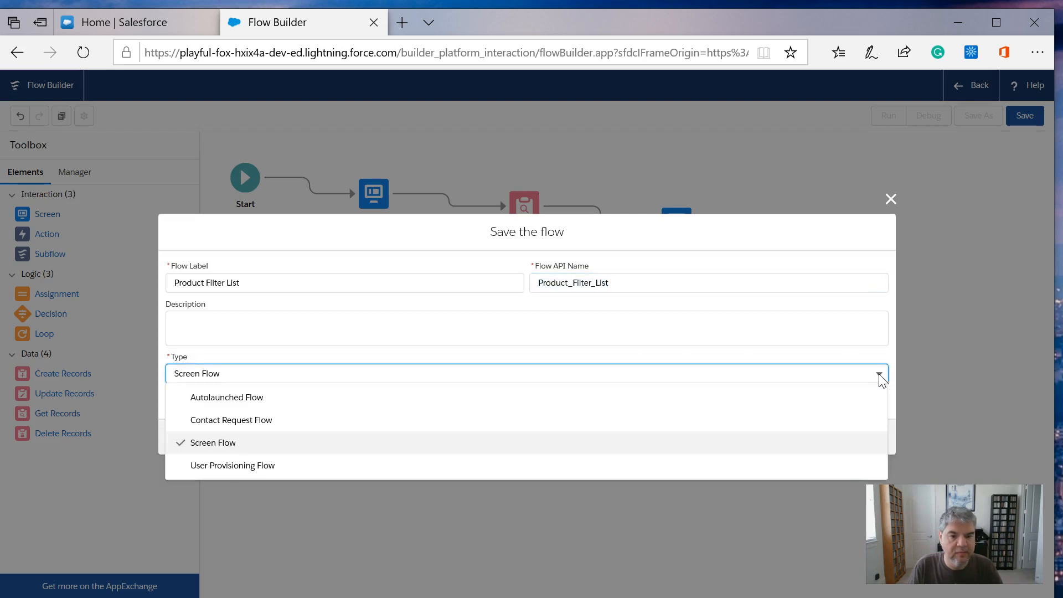
{"action": "left_click", "coordinate": [878, 373]}
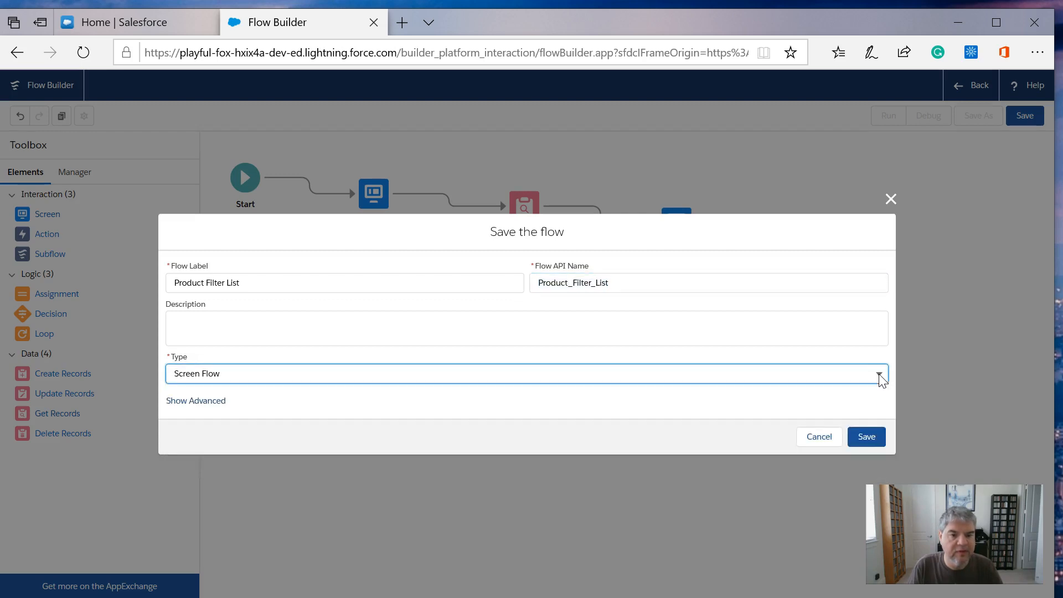
{"action": "left_click", "coordinate": [880, 437]}
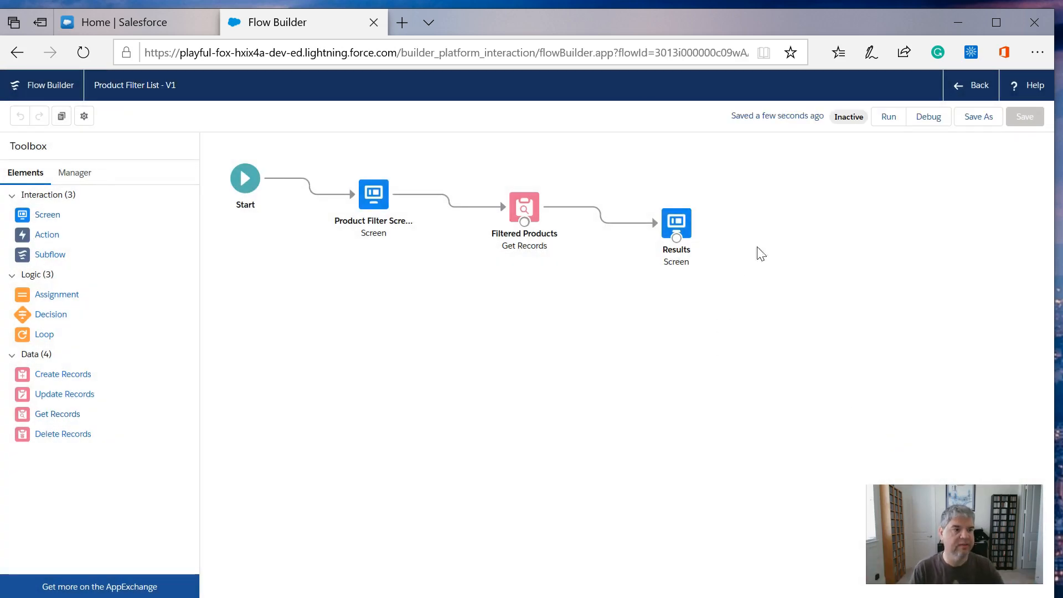
- Run the flow, choose Assembly Bots as the product and advance to the results screen
{"action": "left_click", "coordinate": [882, 114]}
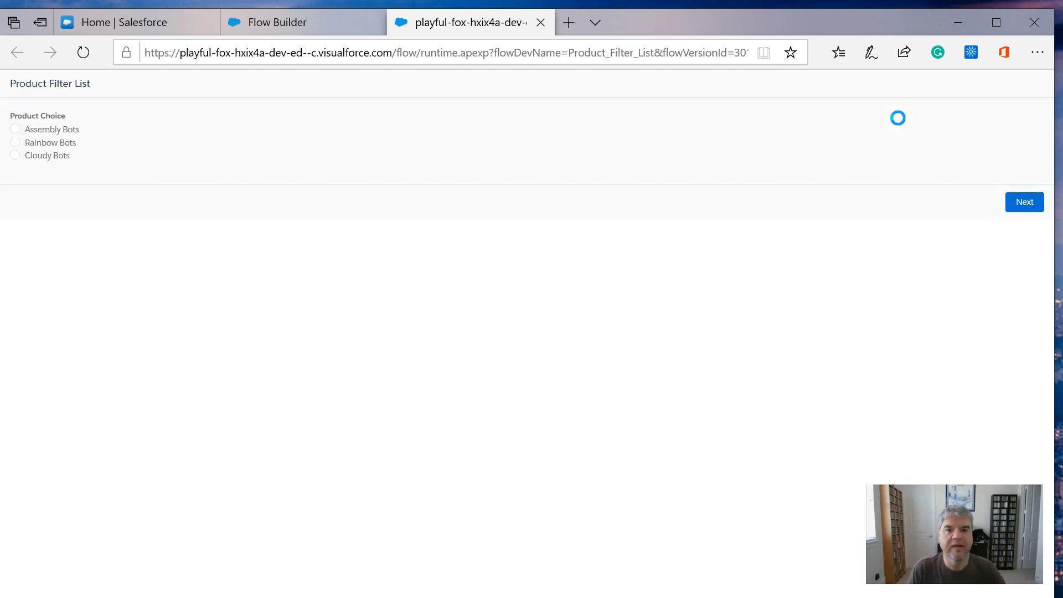
{"action": "left_click", "coordinate": [15, 129]}
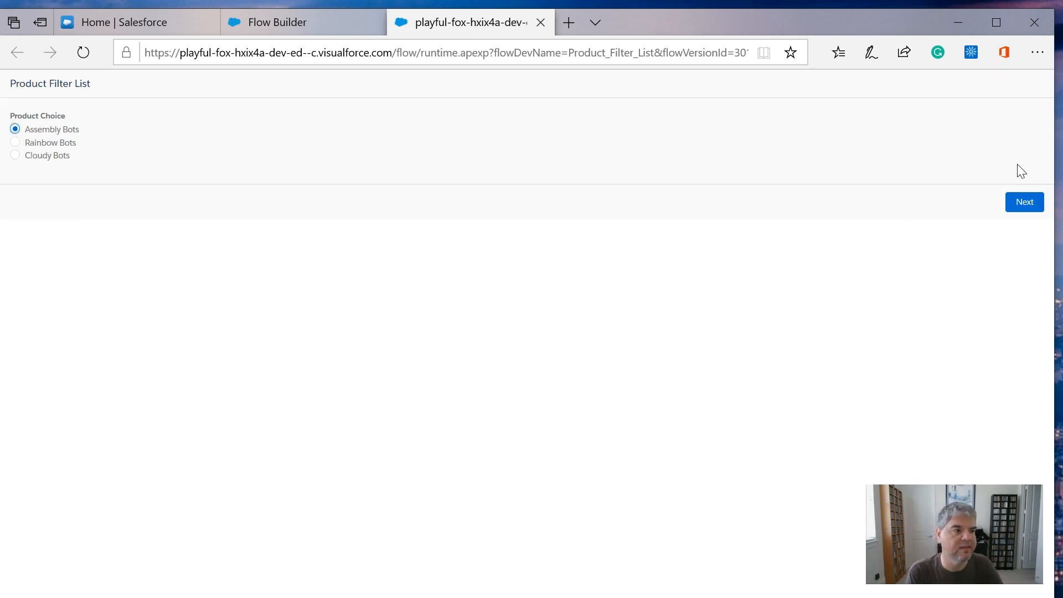
{"action": "left_click", "coordinate": [1028, 203]}
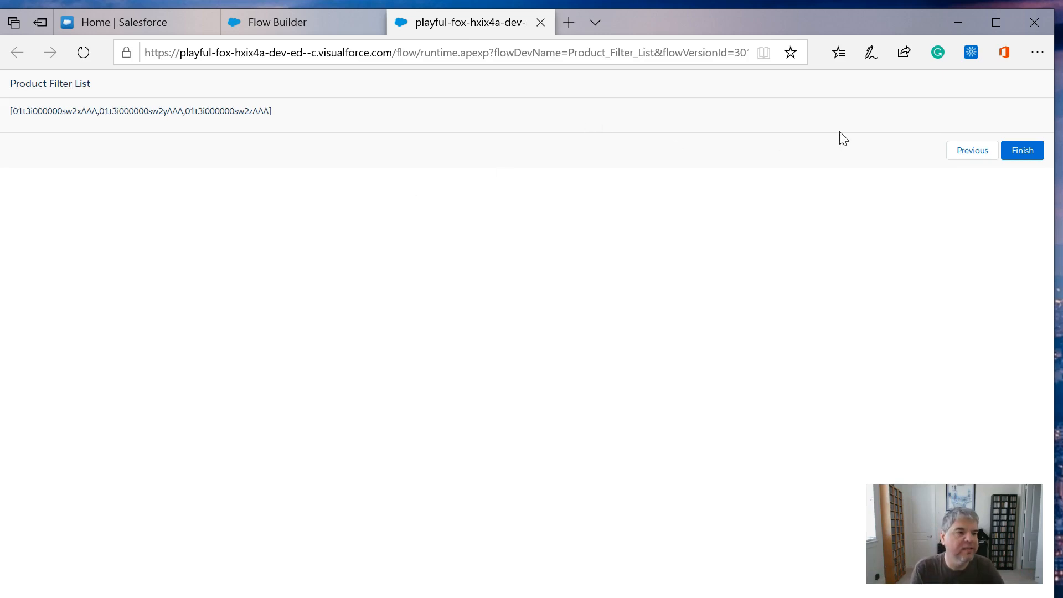
- Rerun the flow test with Rainbow Bots as the product choice, finish the run and close the test page
{"action": "left_click", "coordinate": [972, 155]}
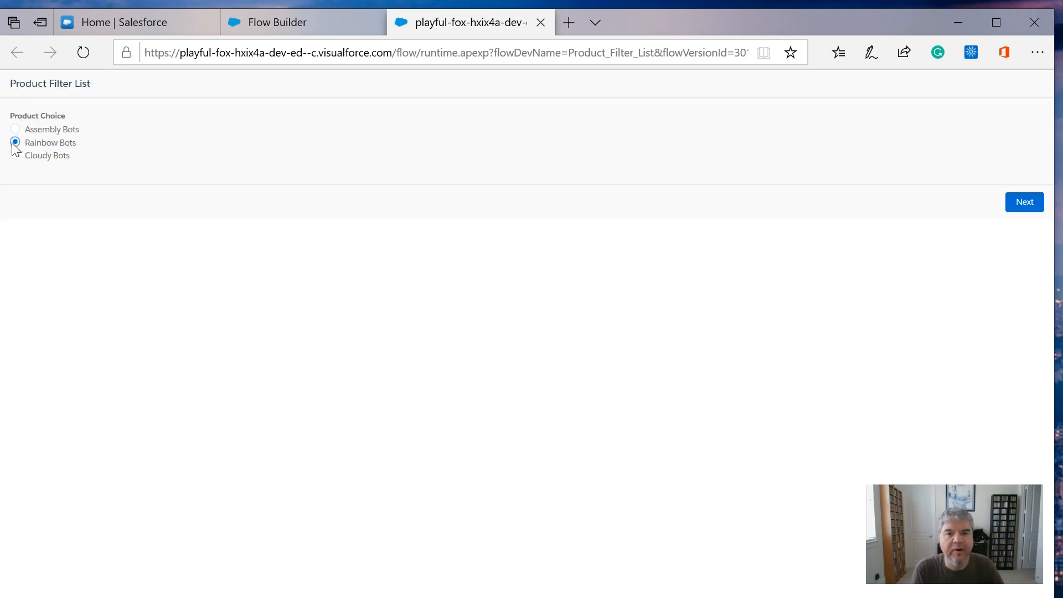
{"action": "left_click", "coordinate": [1025, 203]}
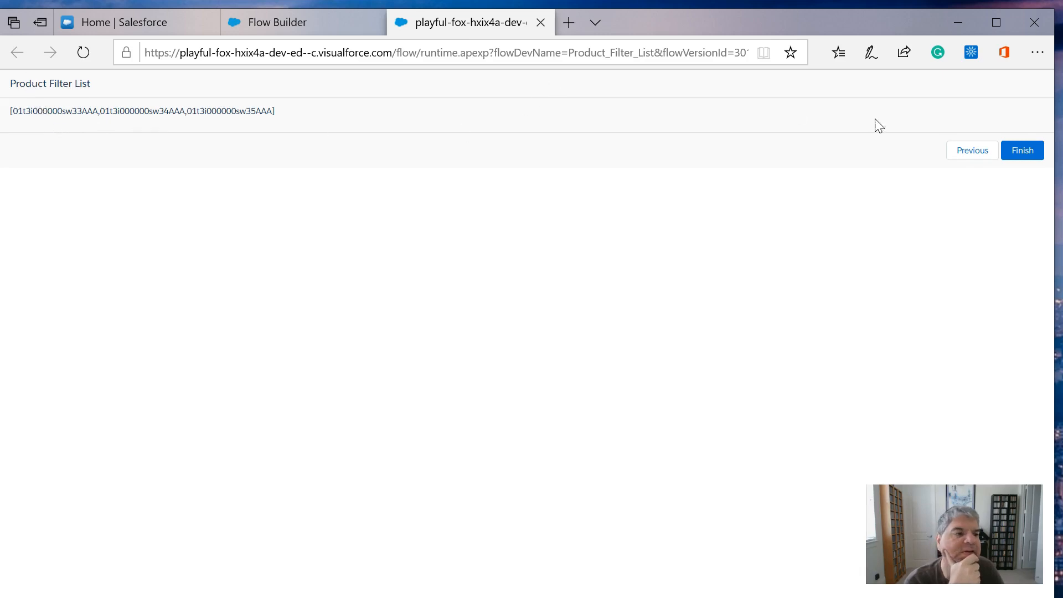
{"action": "left_click", "coordinate": [1010, 149]}
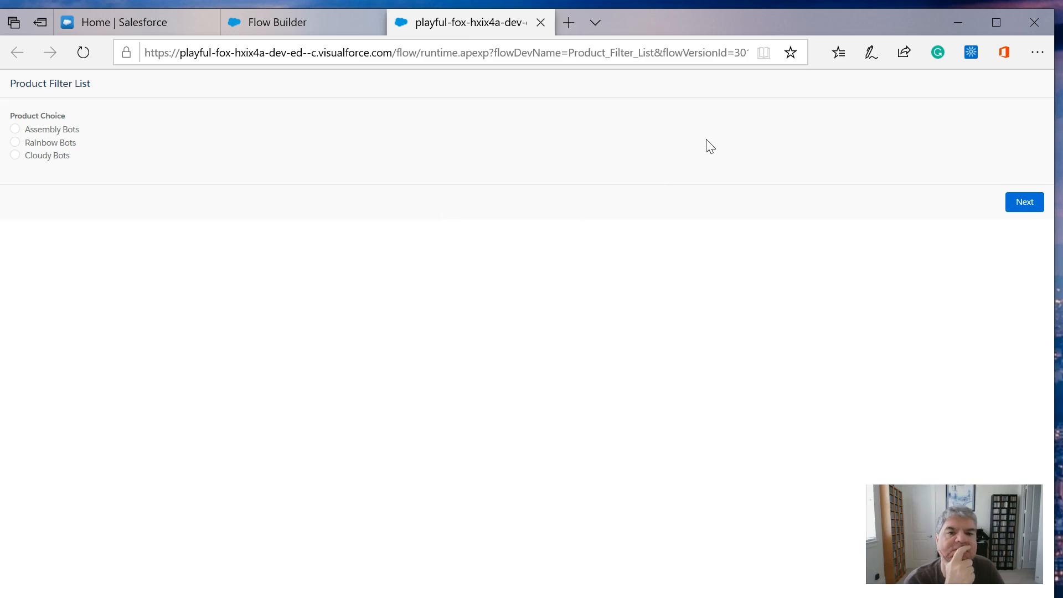
{"action": "left_click", "coordinate": [297, 23]}
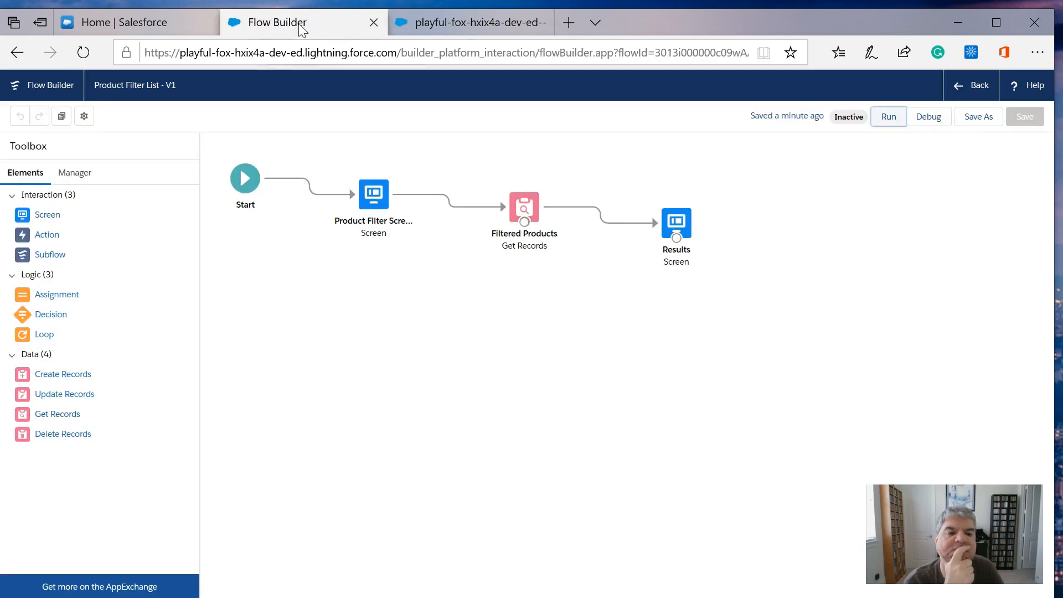
{"action": "left_click", "coordinate": [542, 22]}
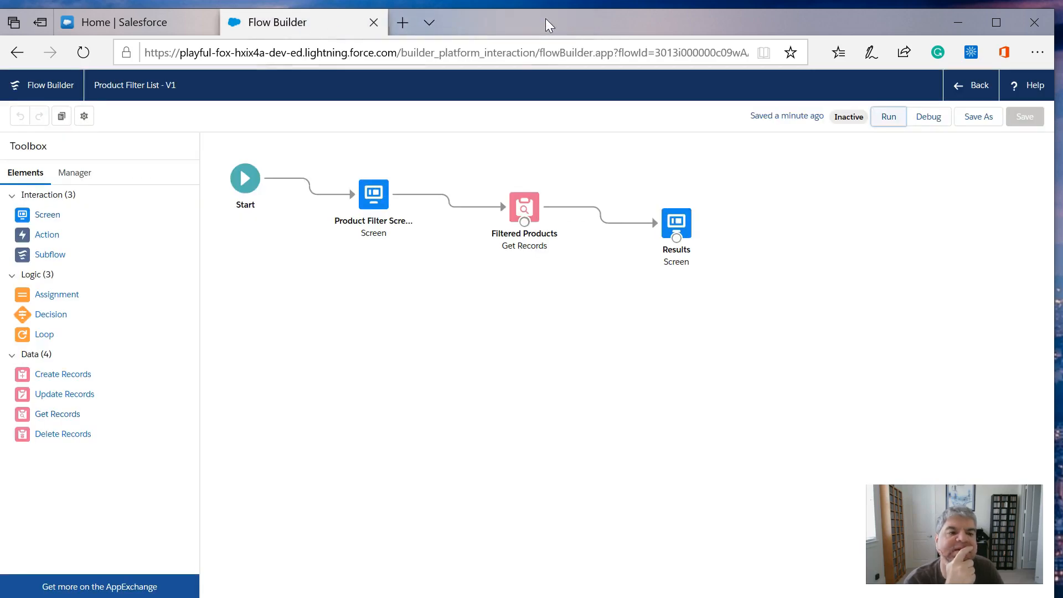
- Check which record collection variable the Filtered Products Get Records element stores its records in, keeping filterresults
{"action": "left_click", "coordinate": [524, 218]}
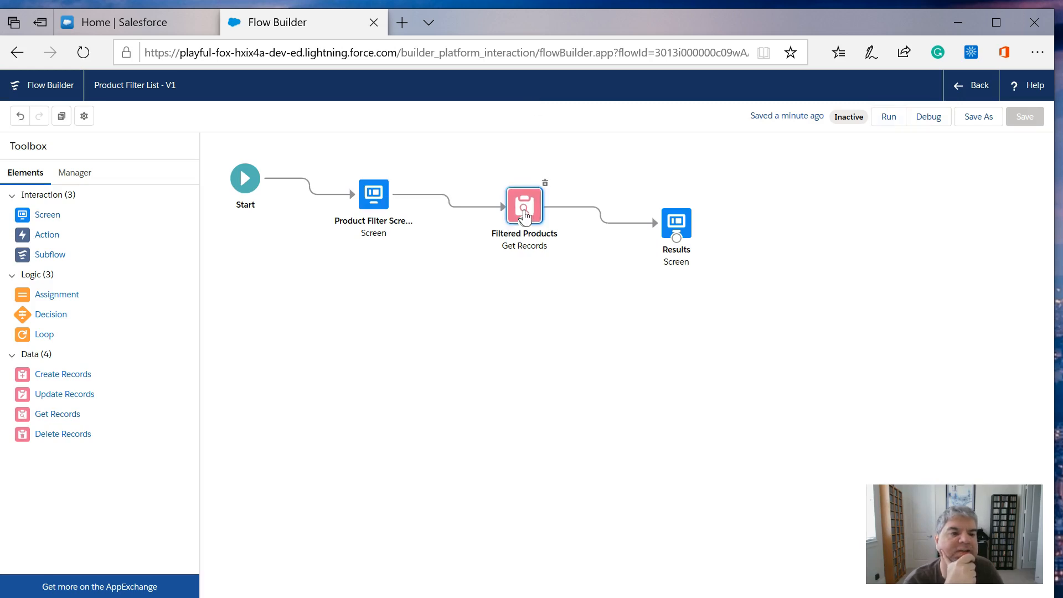
{"action": "double_click", "coordinate": [524, 216]}
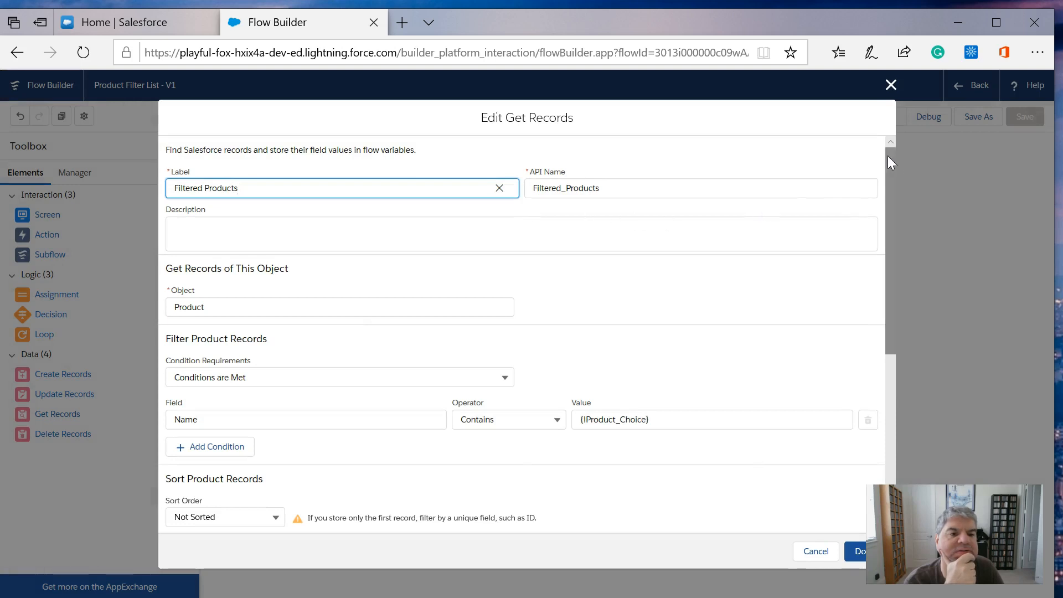
{"action": "left_click_drag", "start_coordinate": [891, 157], "coordinate": [902, 331]}
{"action": "left_click", "coordinate": [380, 378]}
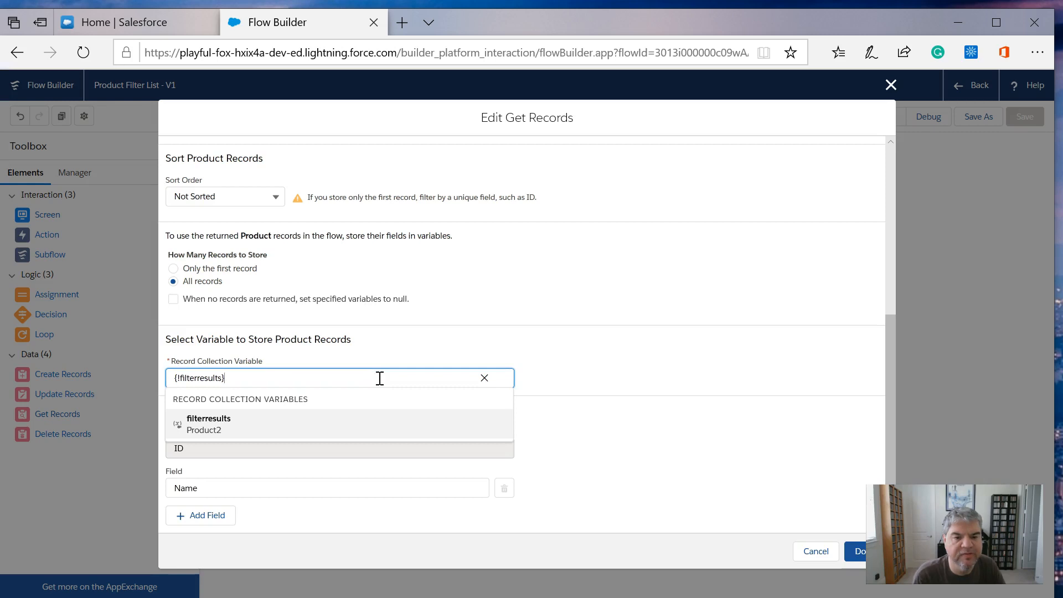
{"action": "left_click", "coordinate": [209, 427]}
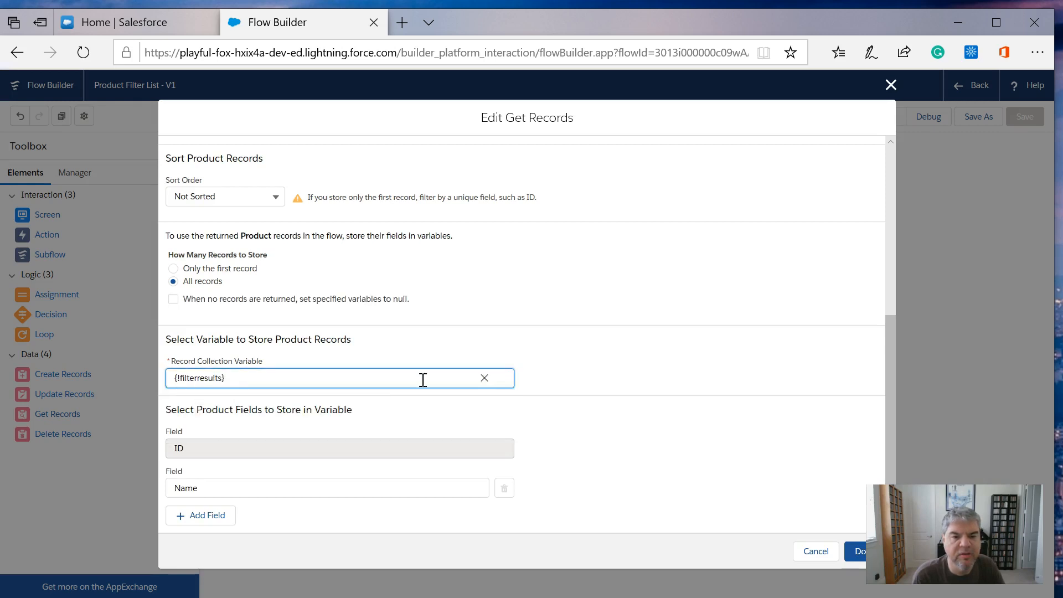
{"action": "left_click", "coordinate": [891, 84]}
- Review the definition of the filterresults record collection variable among the flow's resources
{"action": "left_click", "coordinate": [73, 176]}
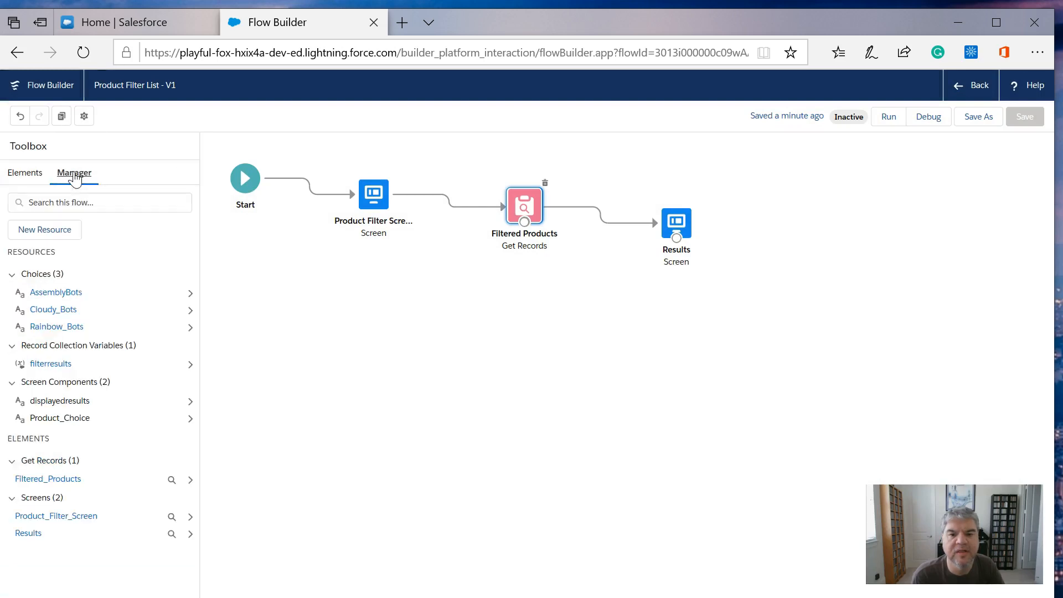
{"action": "left_click", "coordinate": [50, 364]}
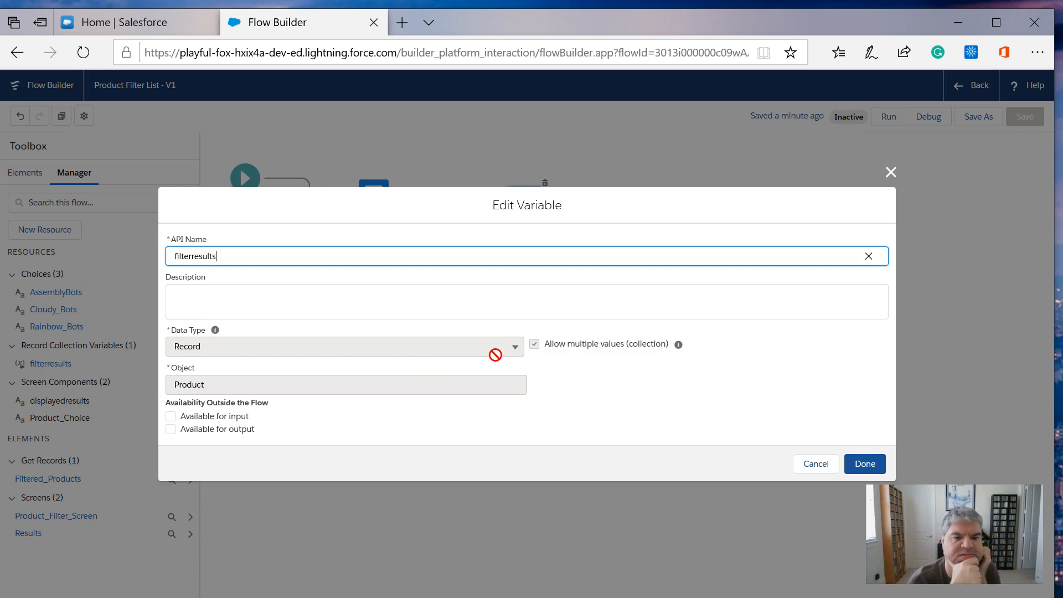
{"action": "left_click", "coordinate": [881, 468]}
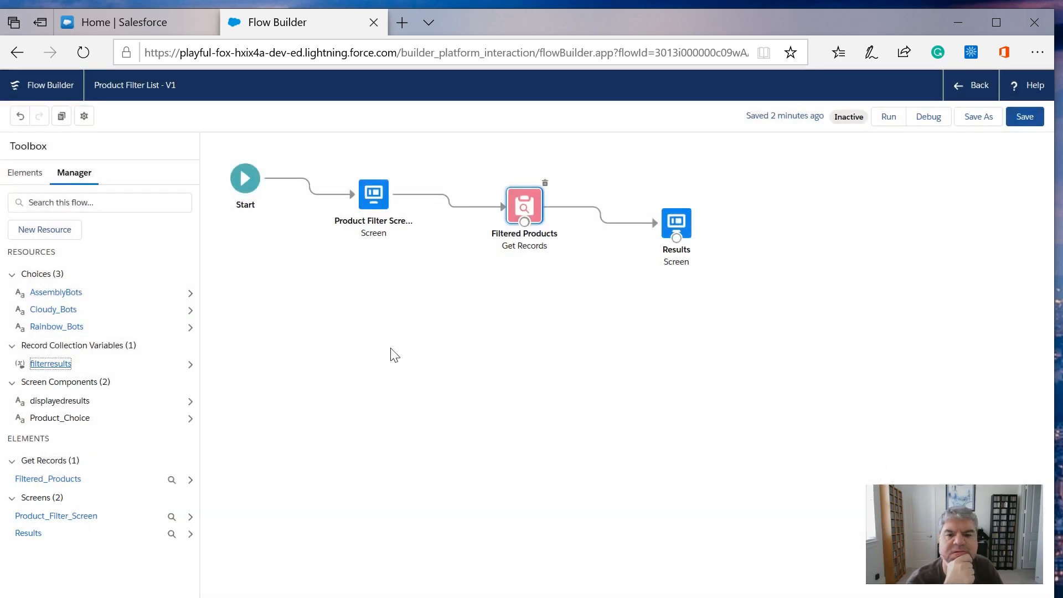
- Create a Text variable resource with the API name textresluts that allows multiple values as a collection
{"action": "left_click", "coordinate": [58, 229]}
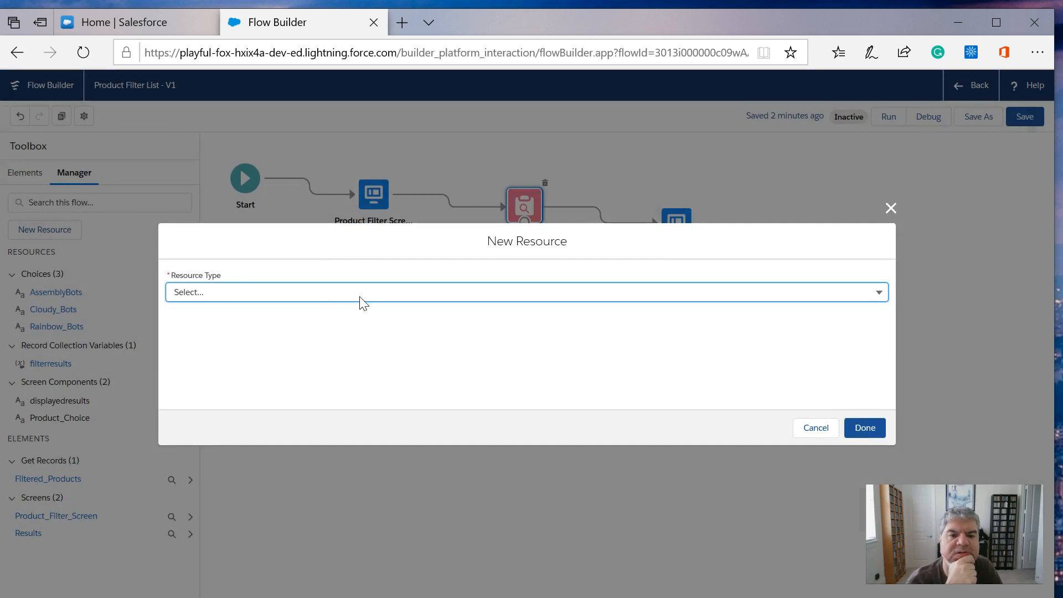
{"action": "left_click", "coordinate": [366, 297]}
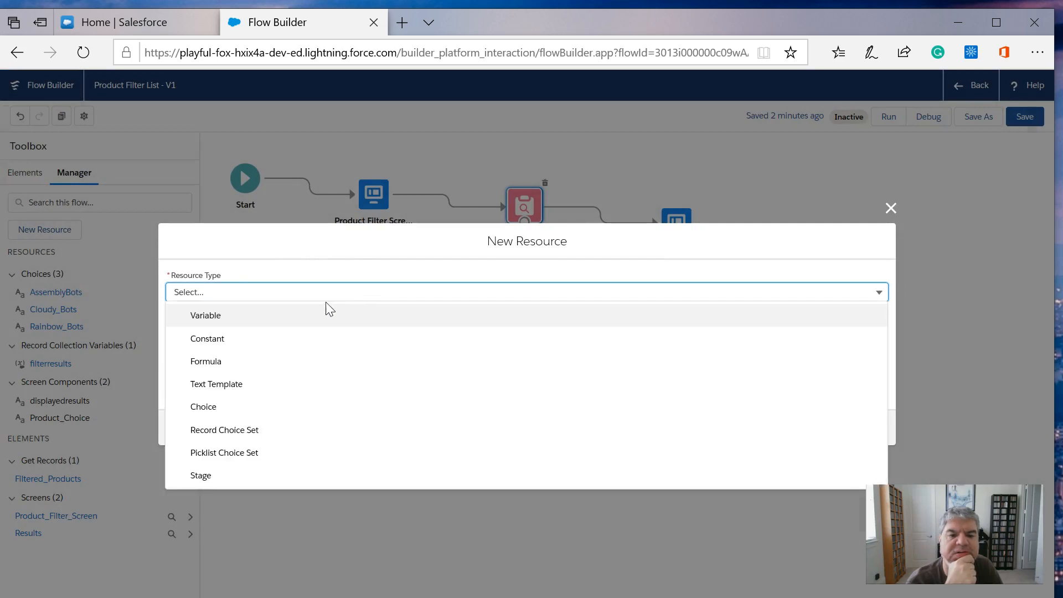
{"action": "left_click", "coordinate": [227, 315]}
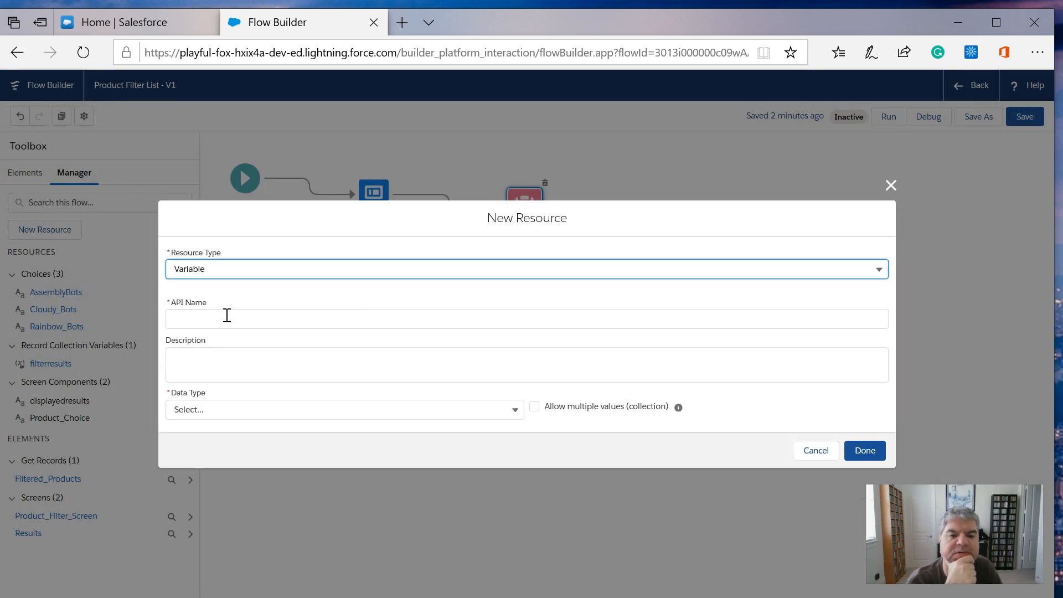
{"action": "left_click", "coordinate": [515, 410]}
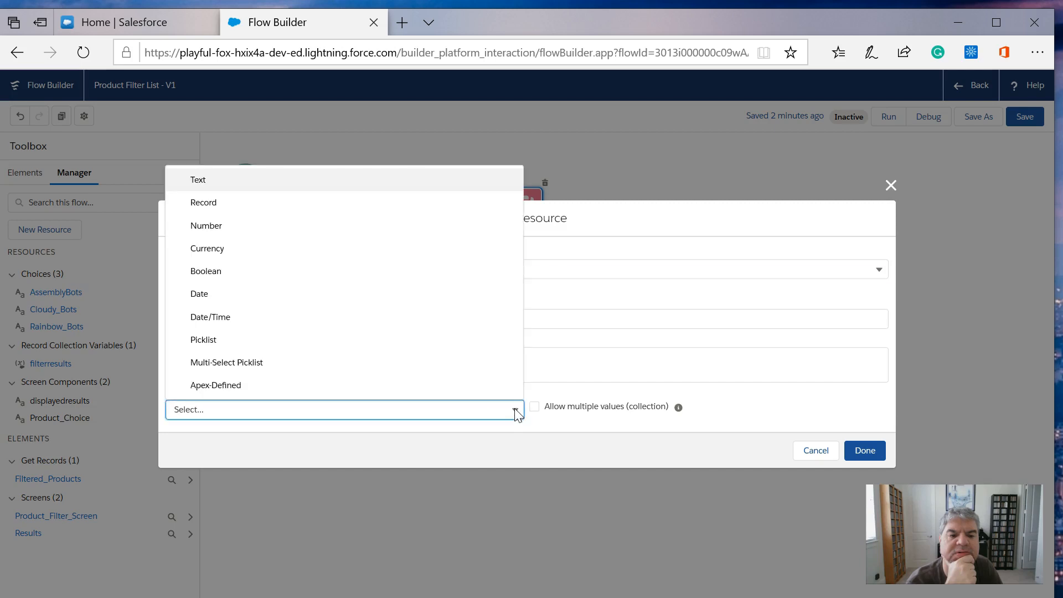
{"action": "left_click", "coordinate": [359, 181]}
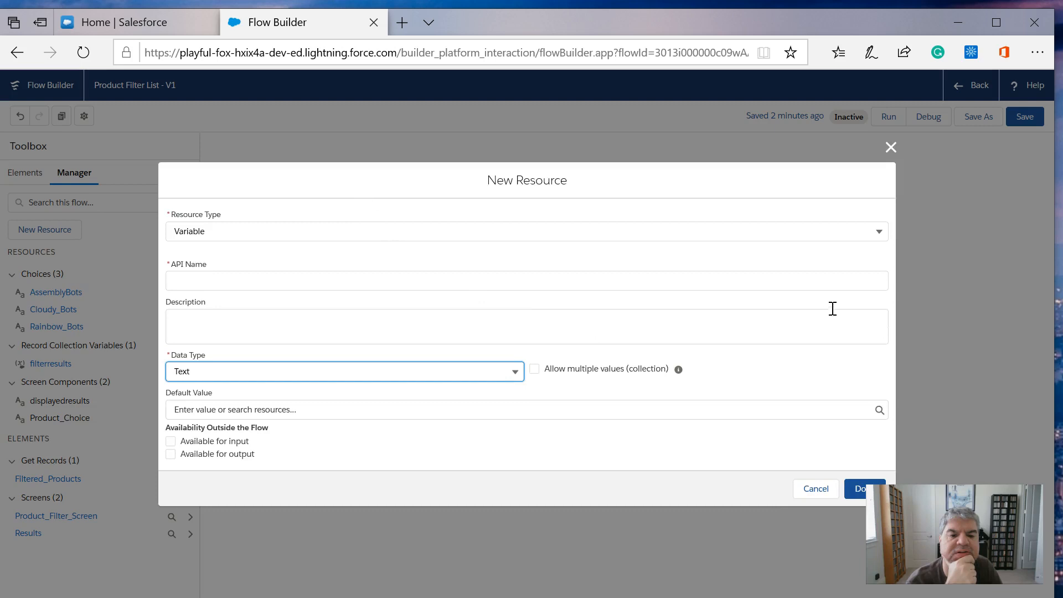
{"action": "left_click", "coordinate": [535, 370]}
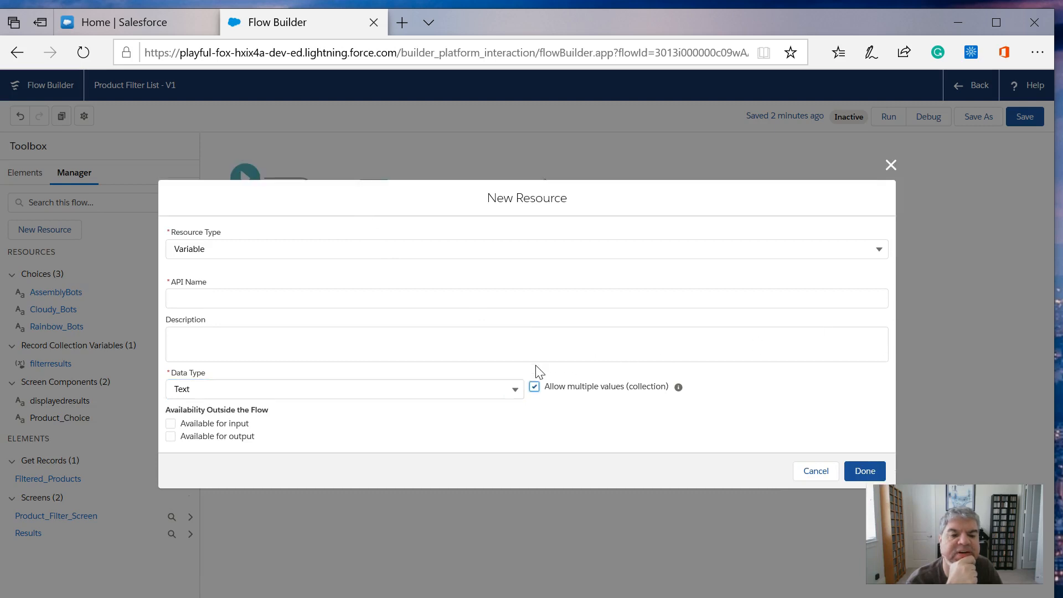
{"action": "left_click", "coordinate": [195, 299]}
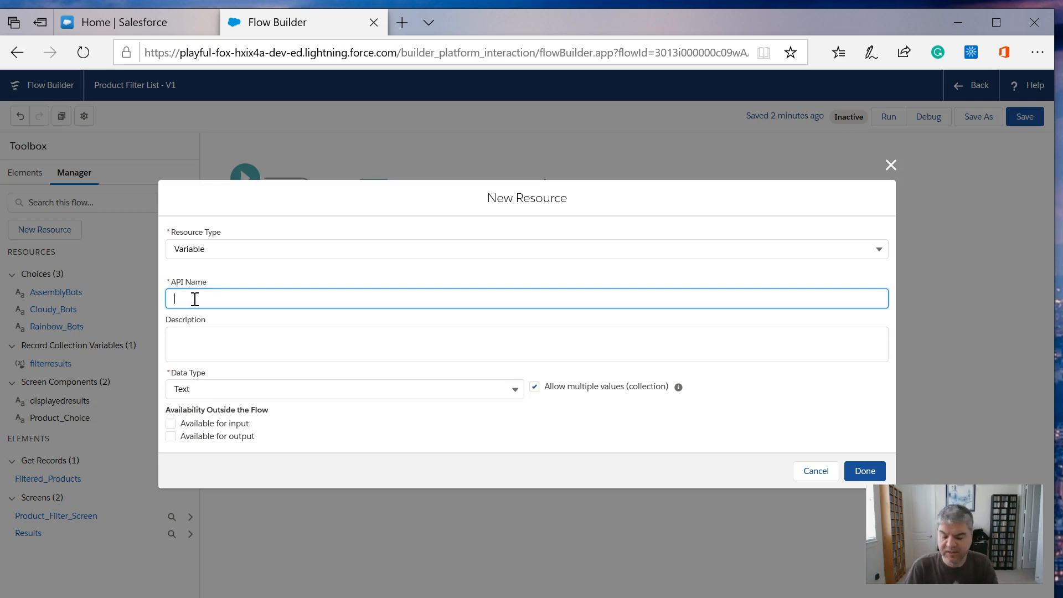
{"action": "type", "text": "textresluts"}
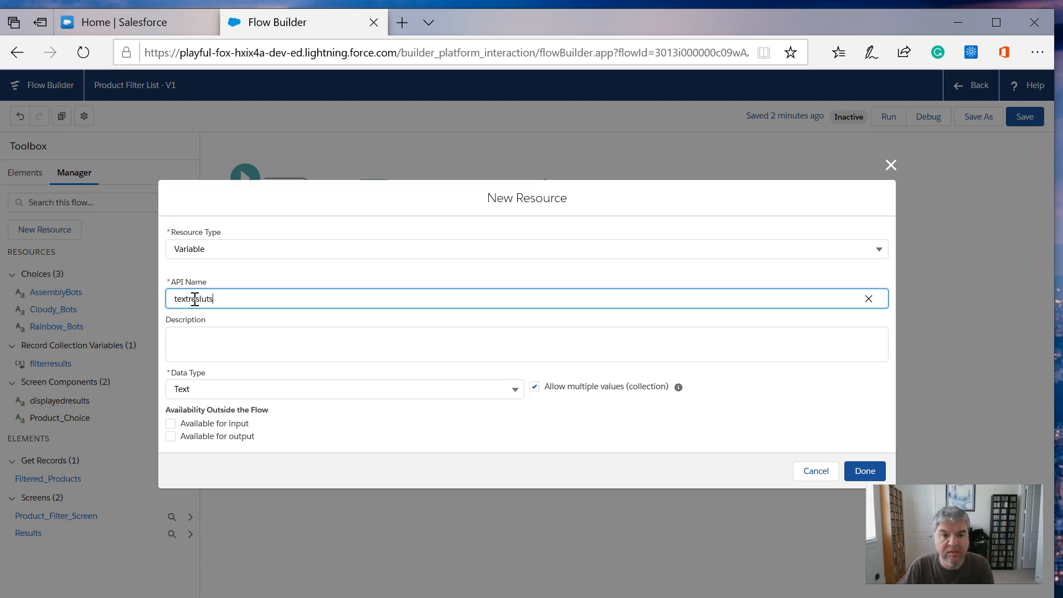
{"action": "key", "text": "Tab"}
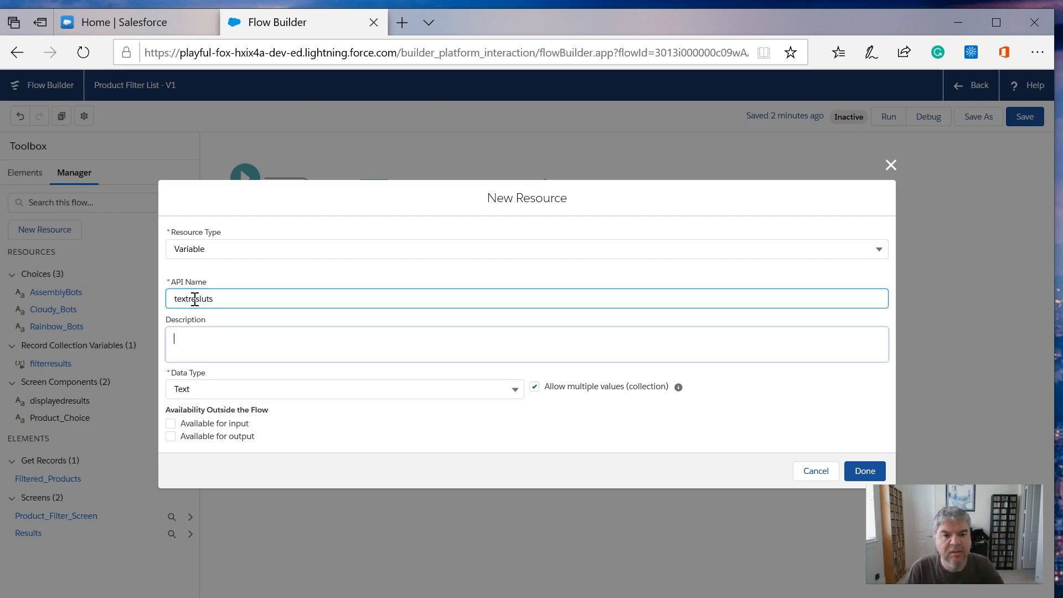
{"action": "left_click", "coordinate": [865, 472]}
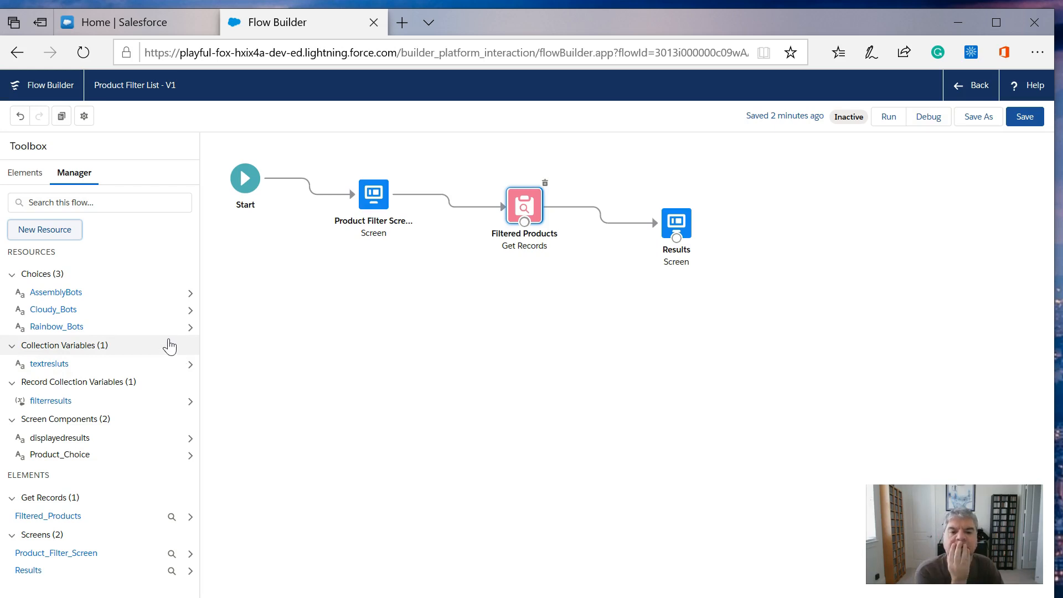
- Inspect the record collection variables available for storing product records in the Filtered Products element
{"action": "double_click", "coordinate": [530, 207]}
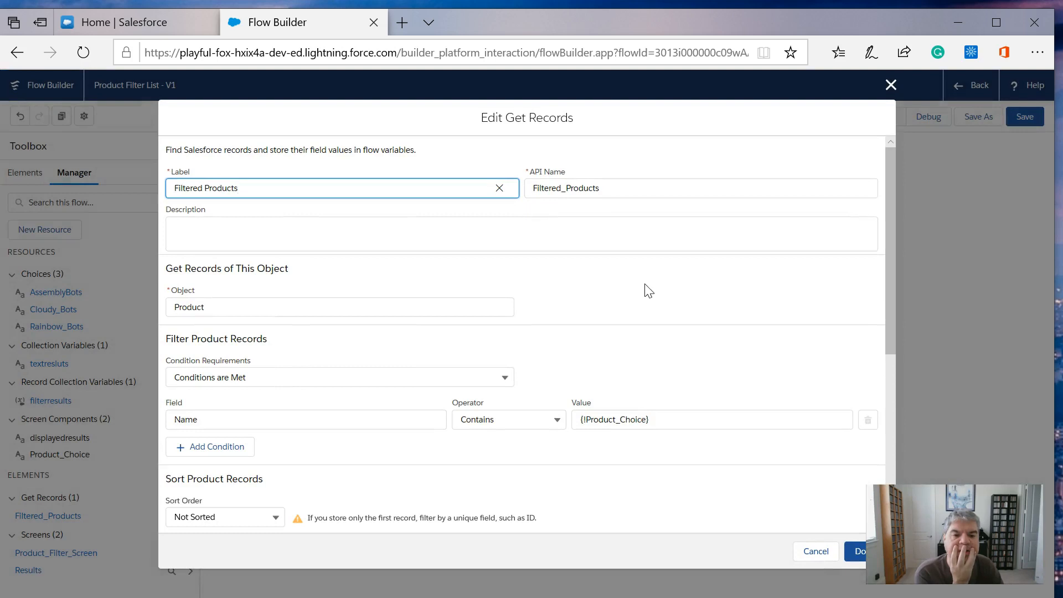
{"action": "left_click_drag", "start_coordinate": [893, 212], "coordinate": [889, 386]}
{"action": "left_click", "coordinate": [315, 379]}
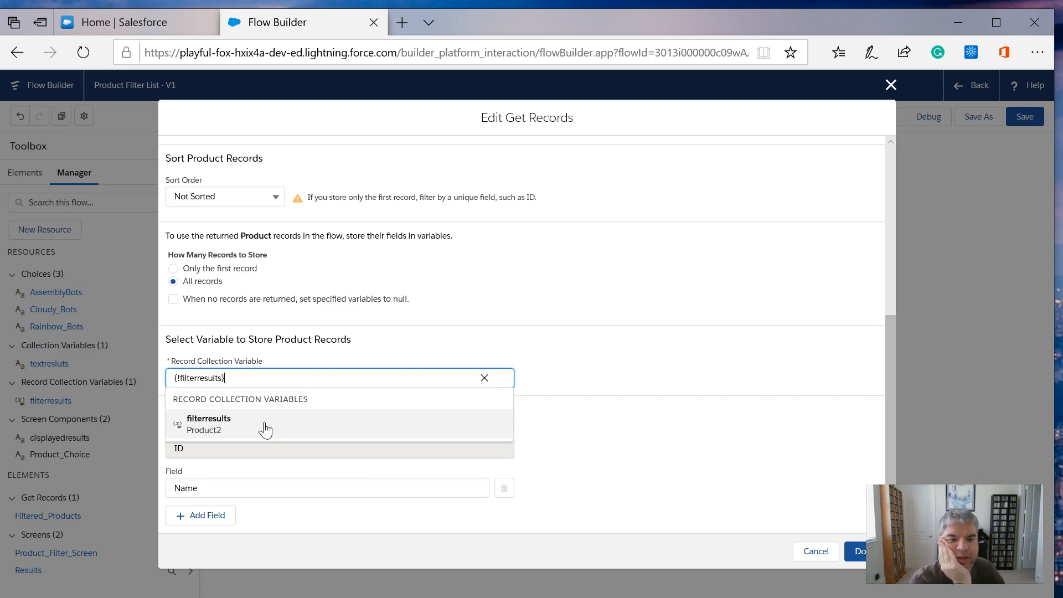
{"action": "left_click", "coordinate": [620, 417]}
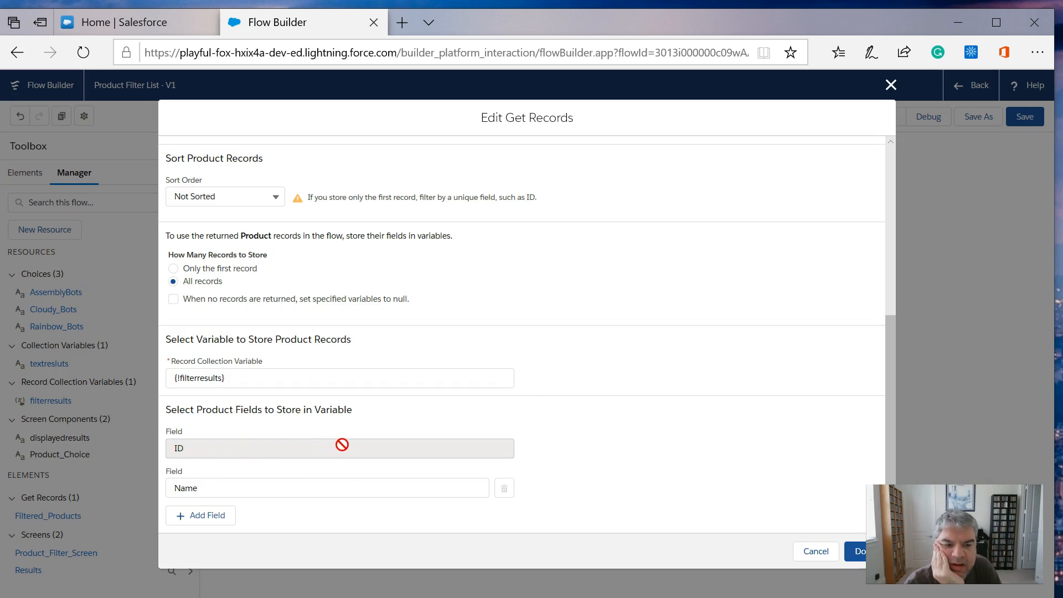
- Try to add another stored product field in Filtered Products, then delete the empty field row and cancel the edit
{"action": "left_click", "coordinate": [254, 486]}
{"action": "left_click", "coordinate": [207, 520]}
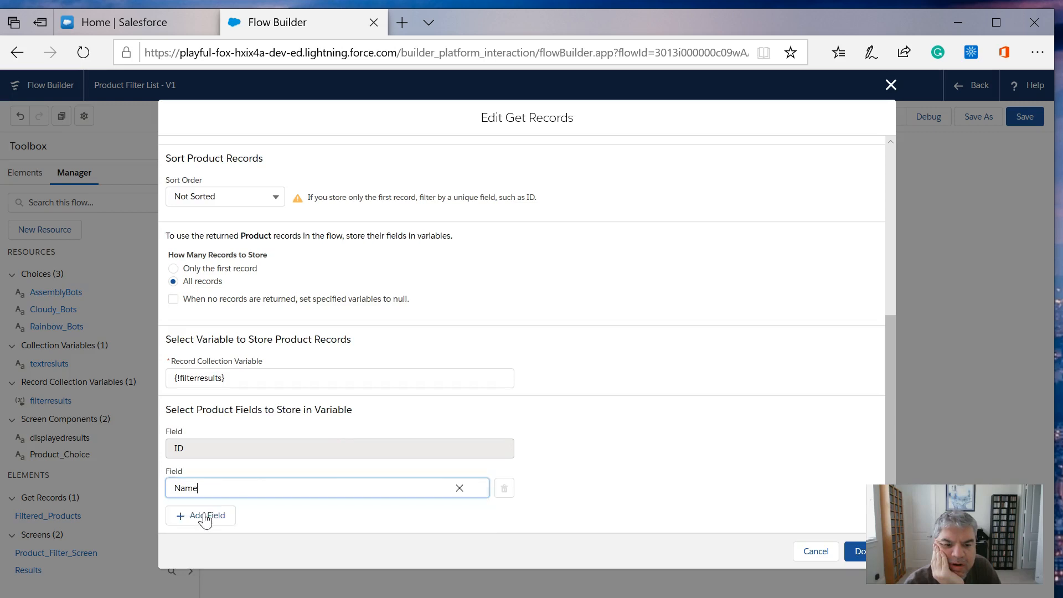
{"action": "left_click", "coordinate": [204, 515]}
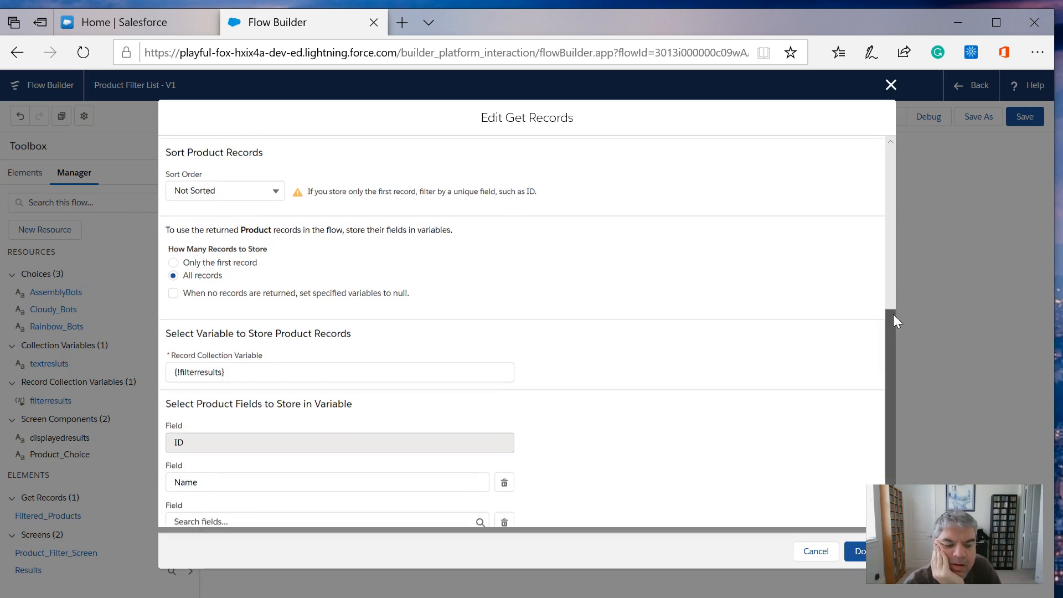
{"action": "scroll", "coordinate": [894, 332], "scroll_direction": "down", "scroll_amount": 1}
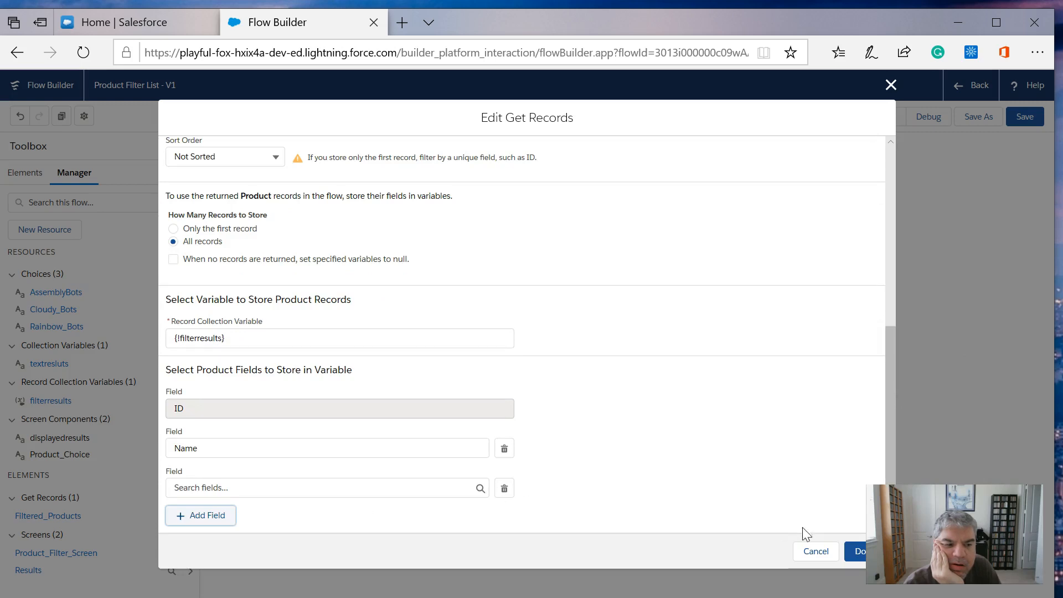
{"action": "left_click", "coordinate": [852, 556]}
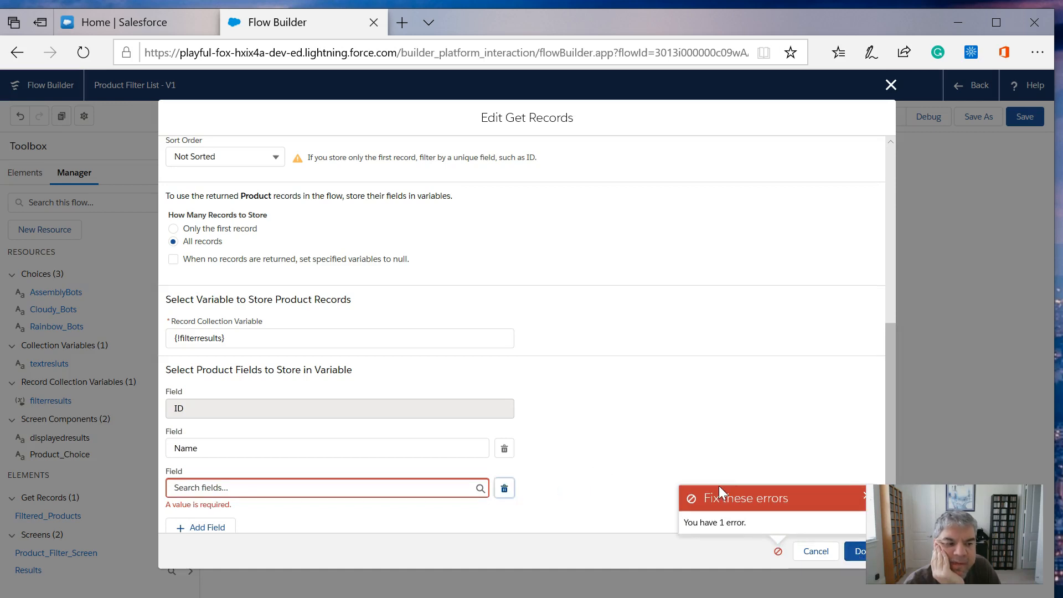
{"action": "left_click", "coordinate": [864, 496]}
{"action": "scroll", "coordinate": [574, 474], "scroll_direction": "up", "scroll_amount": 6}
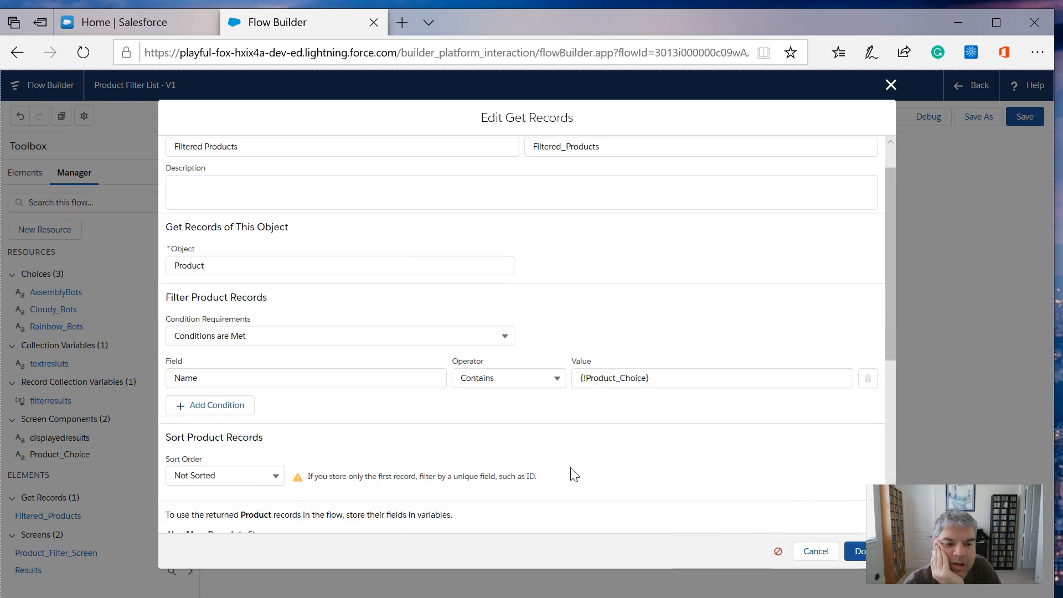
{"action": "scroll", "coordinate": [619, 438], "scroll_direction": "down", "scroll_amount": 6}
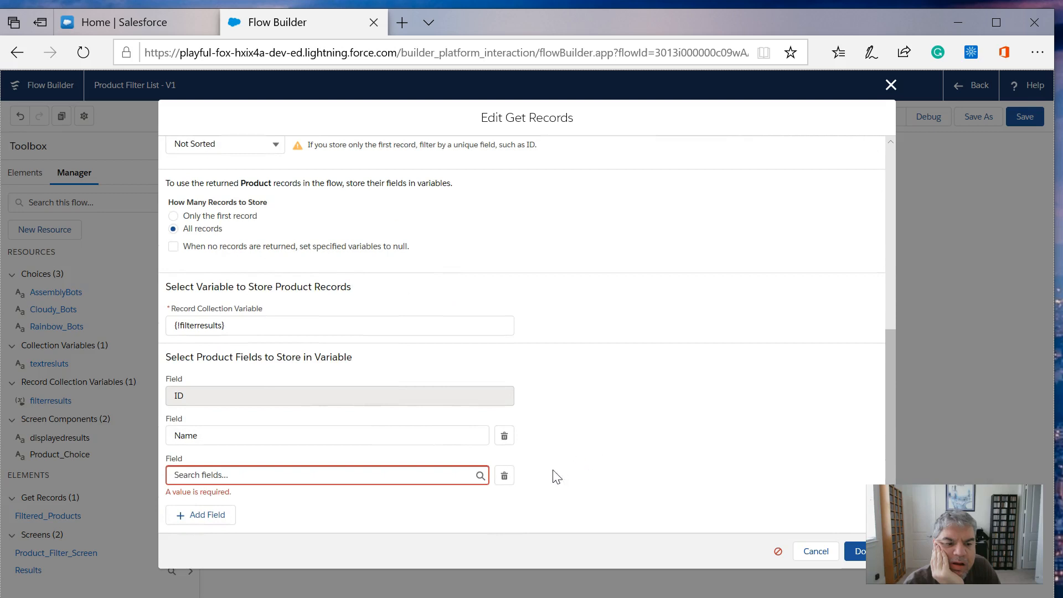
{"action": "left_click", "coordinate": [504, 475]}
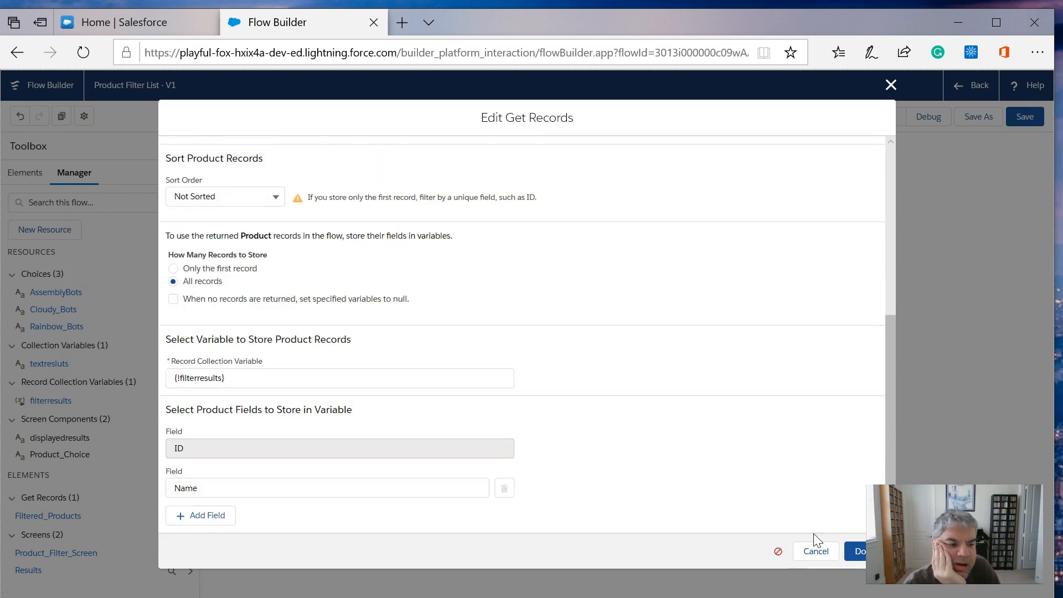
{"action": "left_click", "coordinate": [814, 552]}
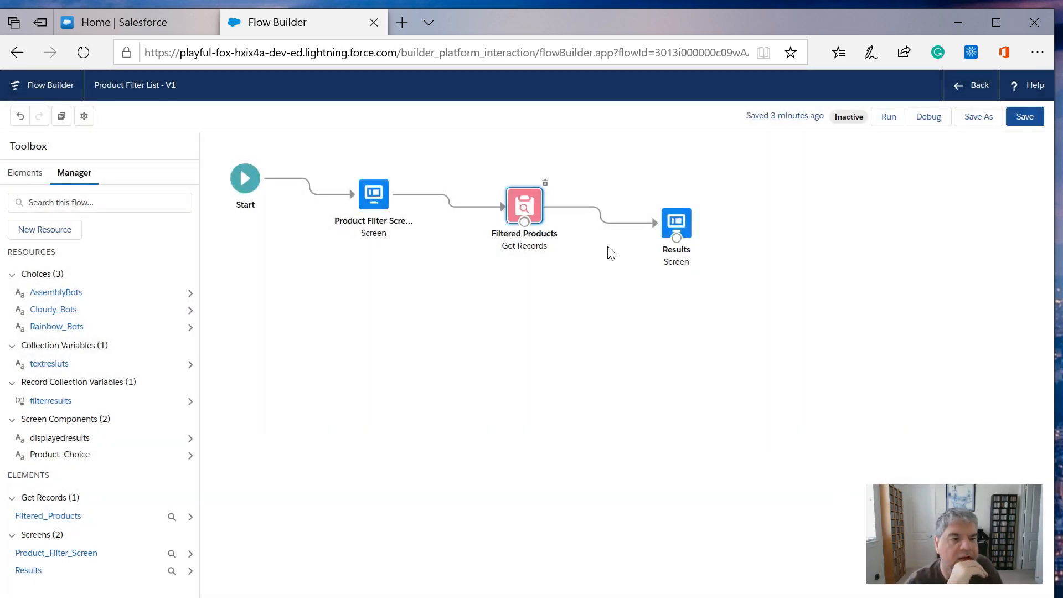
- Insert the Filtered_Products resource before {!filterresults} in the Results screen's displayedresults text component and accept the screen changes
{"action": "left_click", "coordinate": [675, 223]}
{"action": "double_click", "coordinate": [675, 221]}
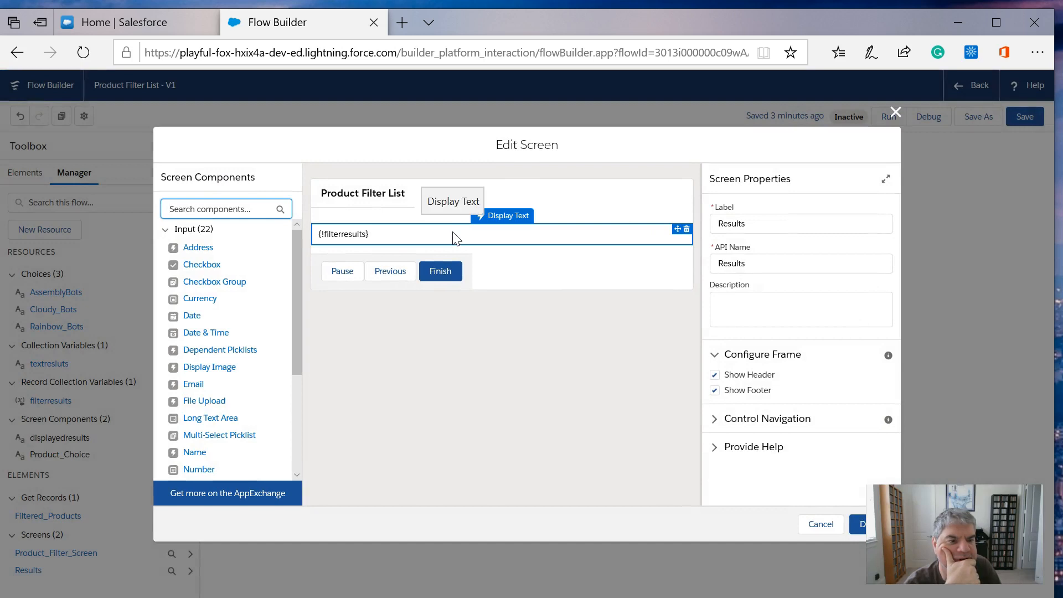
{"action": "left_click", "coordinate": [455, 238]}
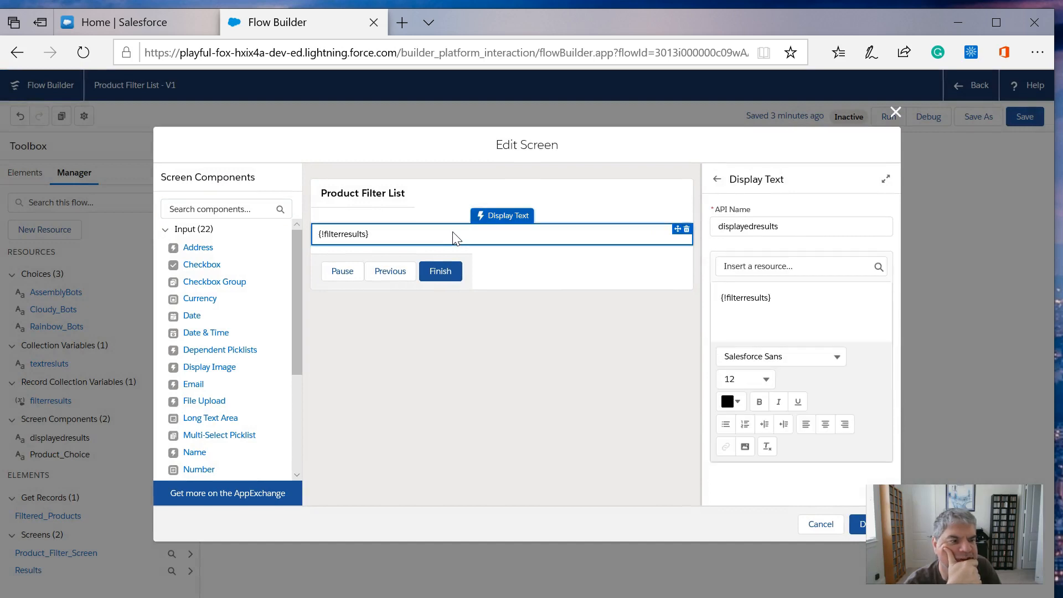
{"action": "left_click", "coordinate": [851, 264]}
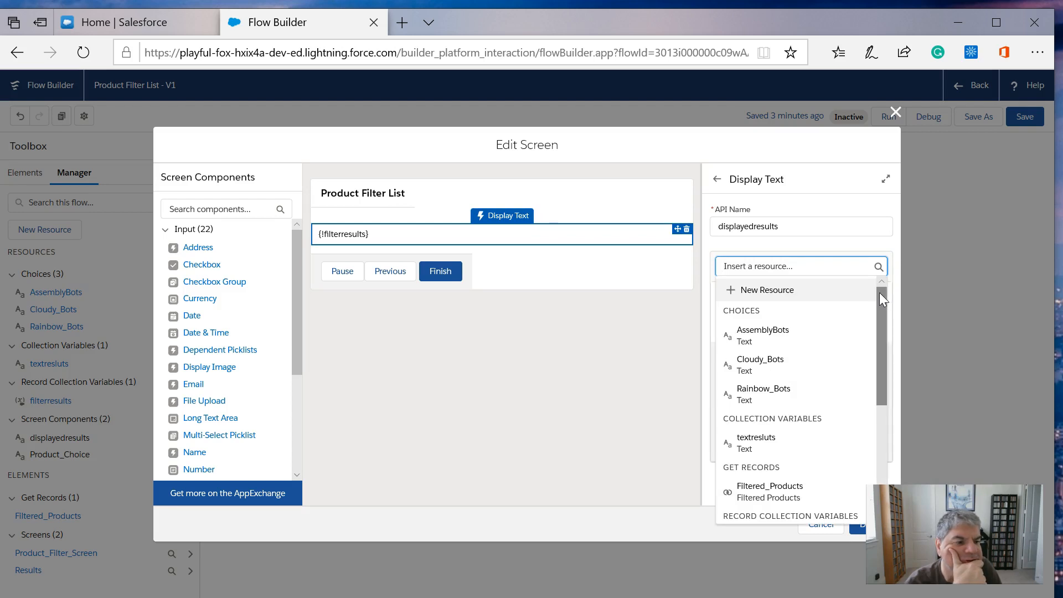
{"action": "left_click_drag", "start_coordinate": [880, 294], "coordinate": [883, 332]}
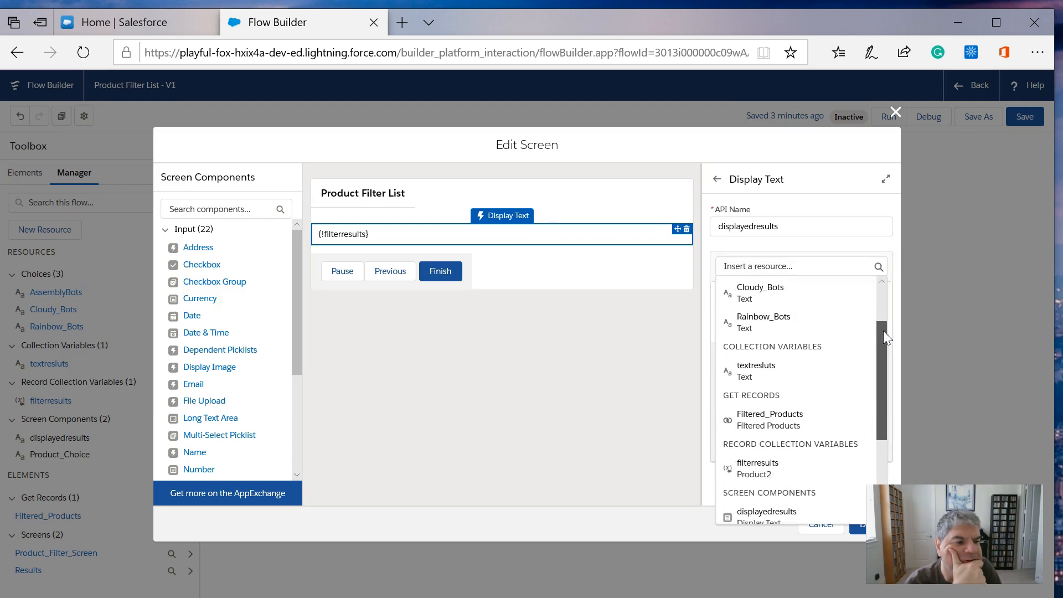
{"action": "left_click_drag", "start_coordinate": [885, 332], "coordinate": [879, 410]}
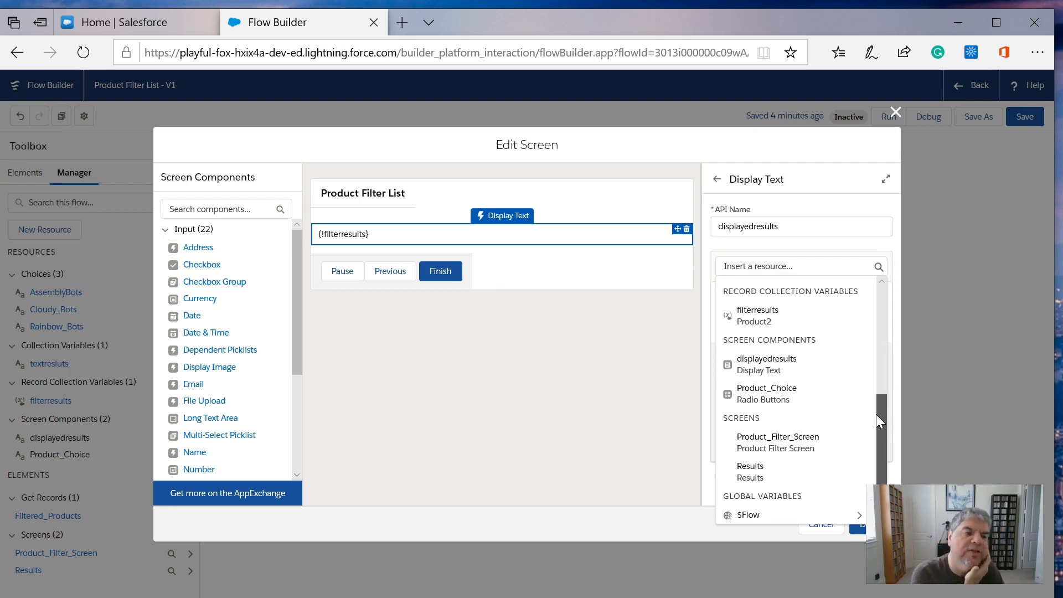
{"action": "left_click_drag", "start_coordinate": [876, 407], "coordinate": [872, 353]}
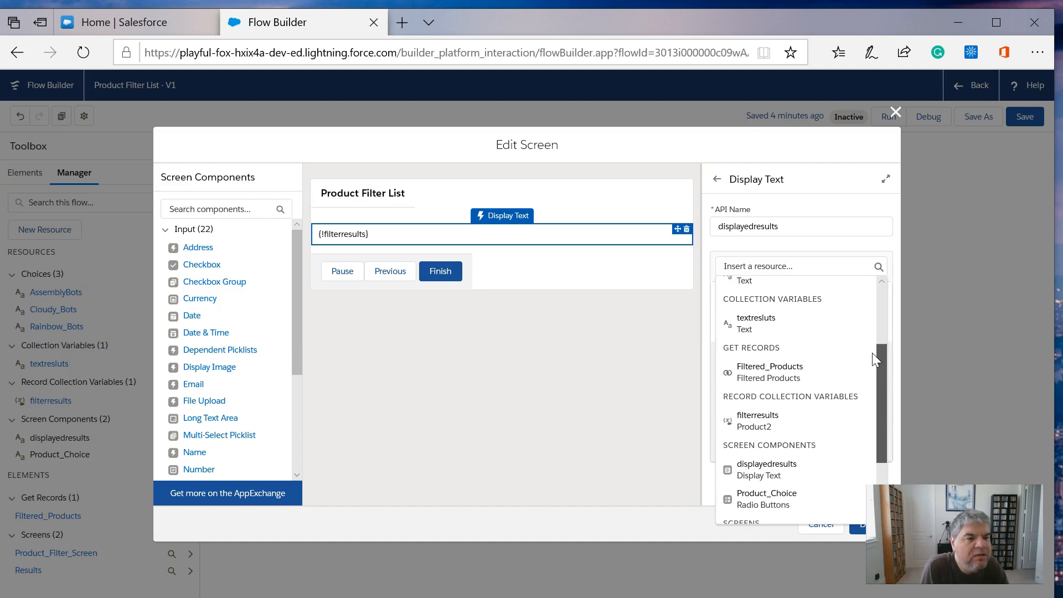
{"action": "left_click", "coordinate": [822, 370]}
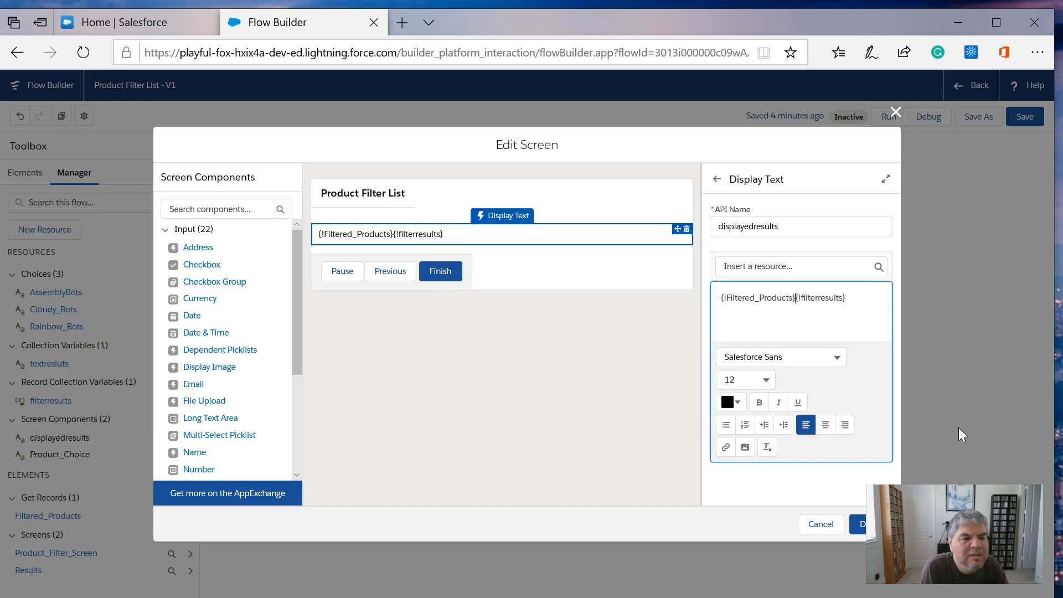
{"action": "left_click", "coordinate": [859, 525]}
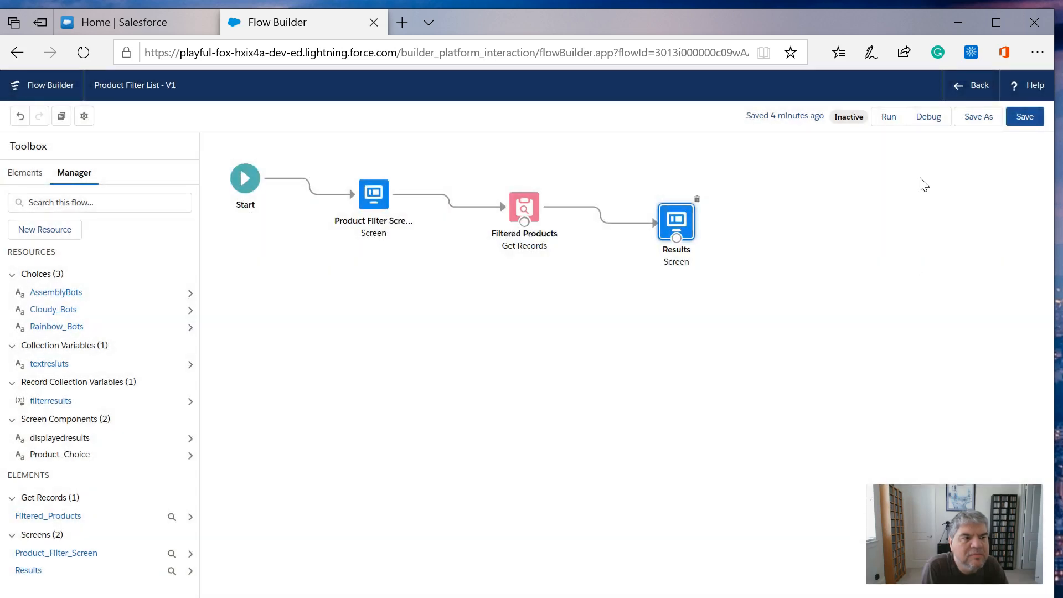
- Save the flow and run it, choosing the first listed bot type and advancing to the Results screen
{"action": "left_click", "coordinate": [1035, 119]}
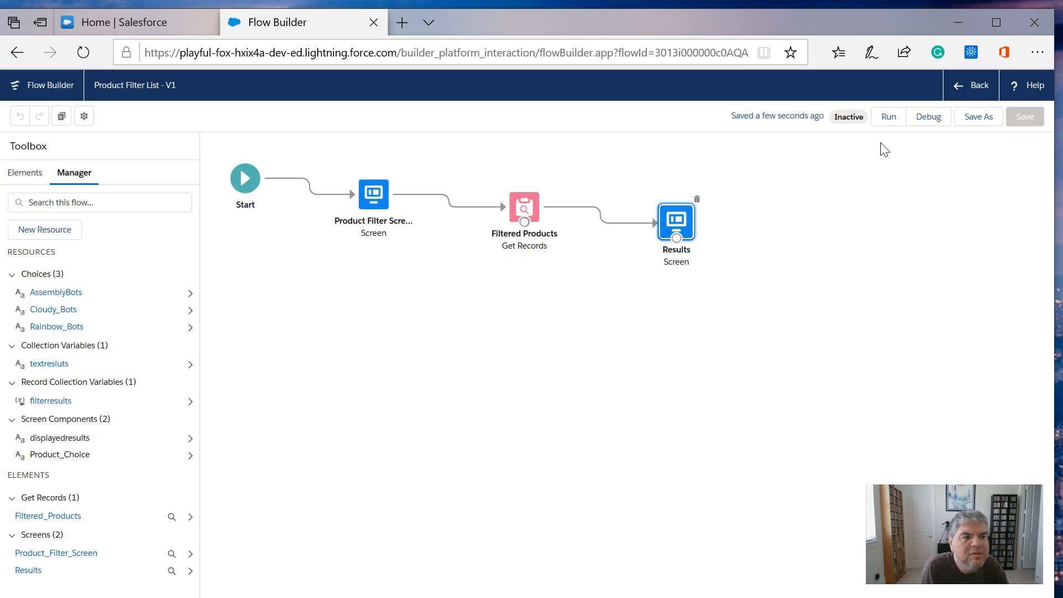
{"action": "left_click", "coordinate": [889, 117]}
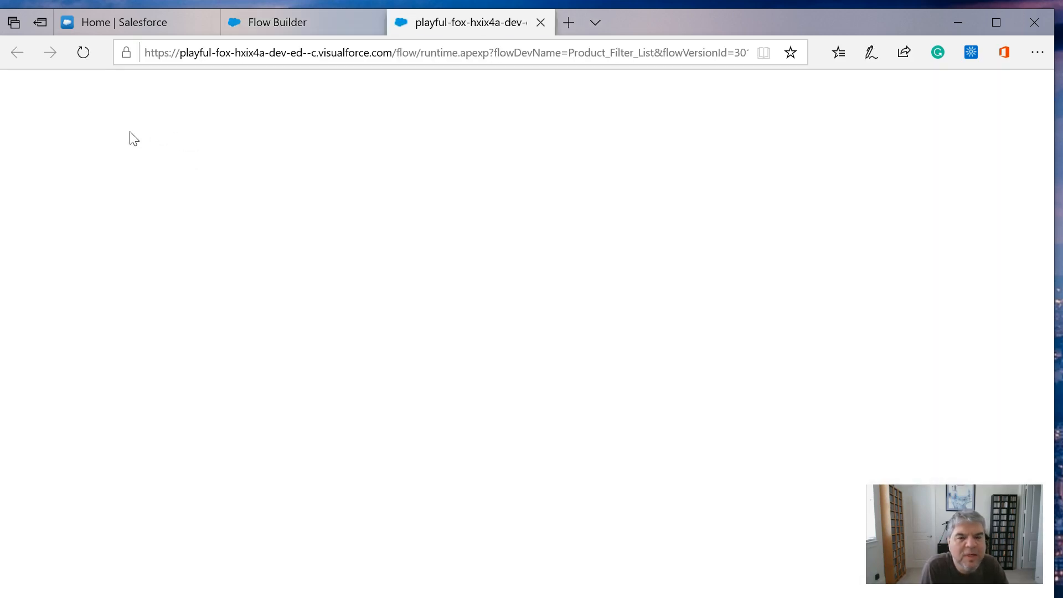
{"action": "left_click", "coordinate": [16, 131]}
{"action": "left_click", "coordinate": [1026, 202]}
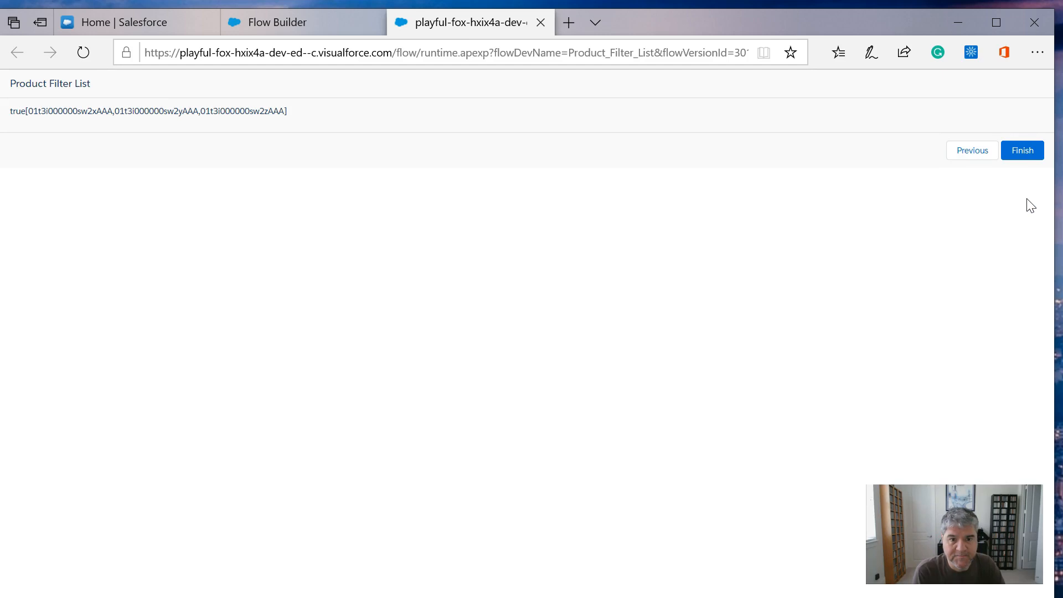